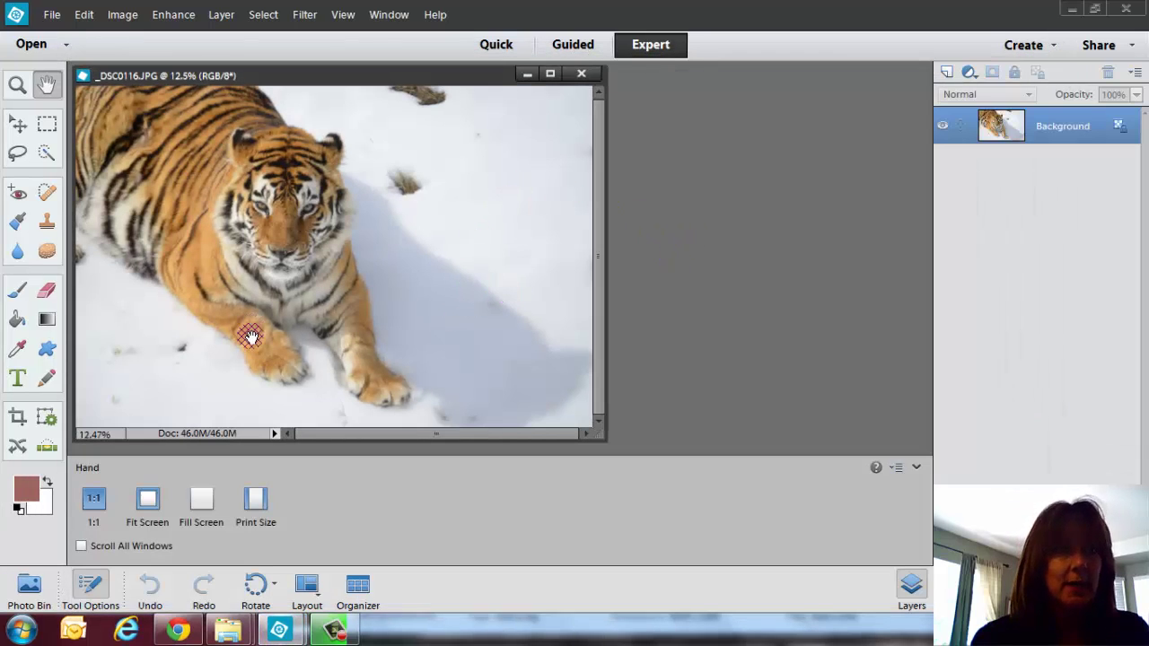
# Step: Crop the photo tightly around the tiger's head, then fit the cropped image in the window
pyautogui.click(17, 417)
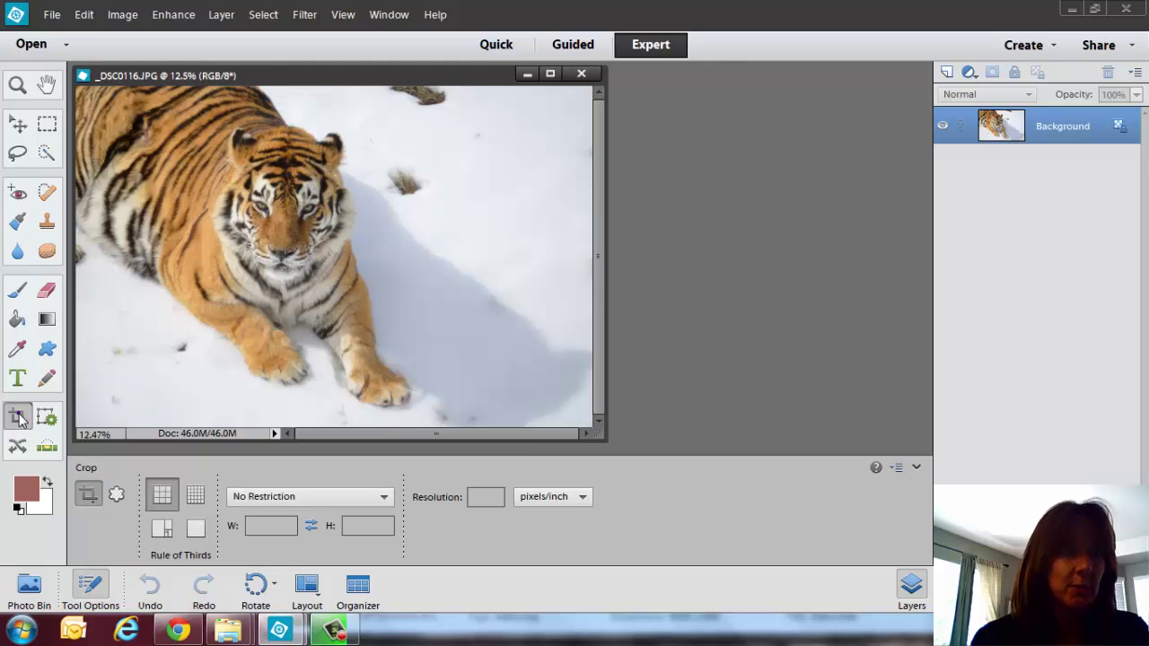
pyautogui.moveTo(148, 125); pyautogui.dragTo(363, 305)
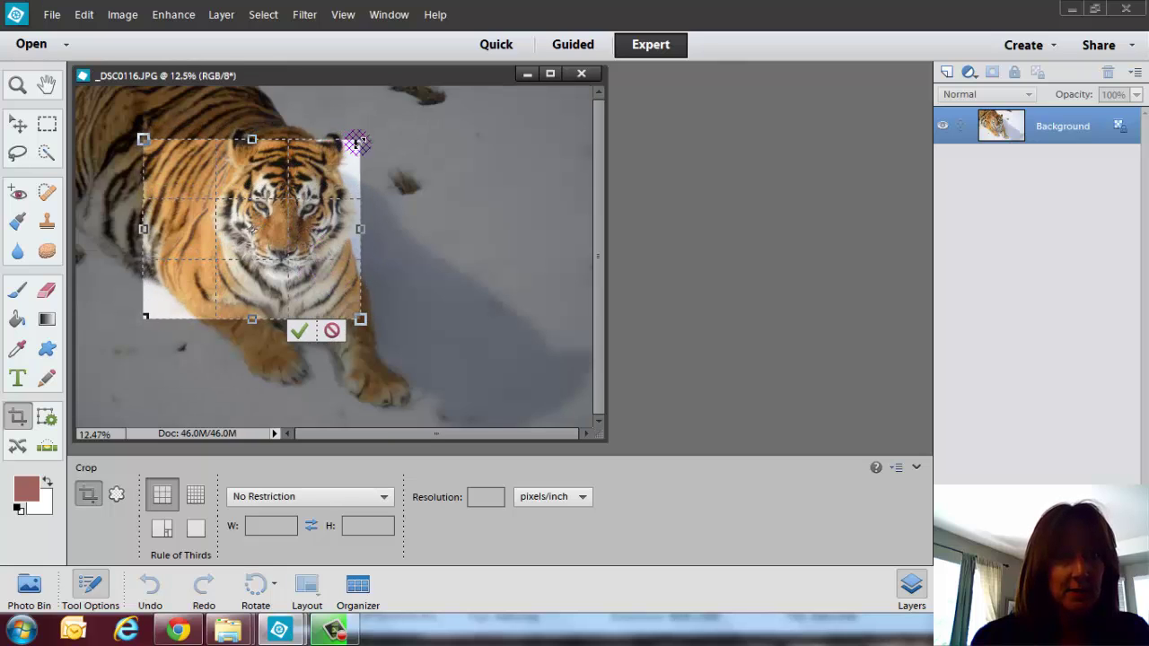
pyautogui.moveTo(360, 138); pyautogui.dragTo(350, 159)
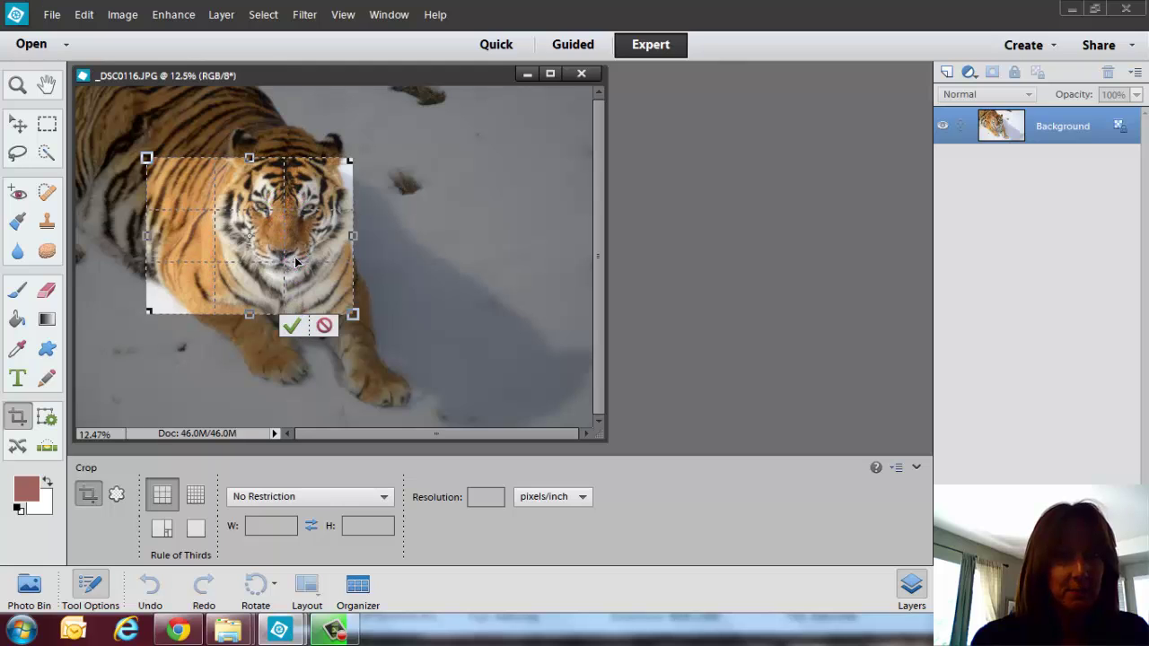
pyautogui.moveTo(296, 265); pyautogui.dragTo(295, 246)
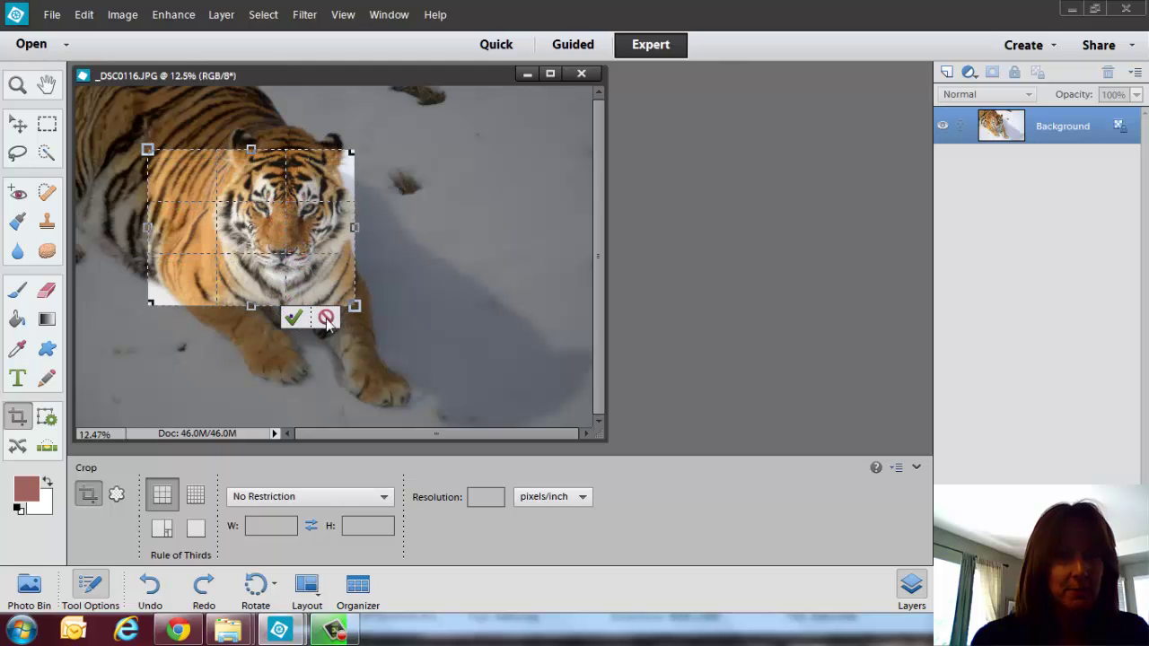
pyautogui.click(289, 315)
pyautogui.click(17, 85)
pyautogui.click(383, 496)
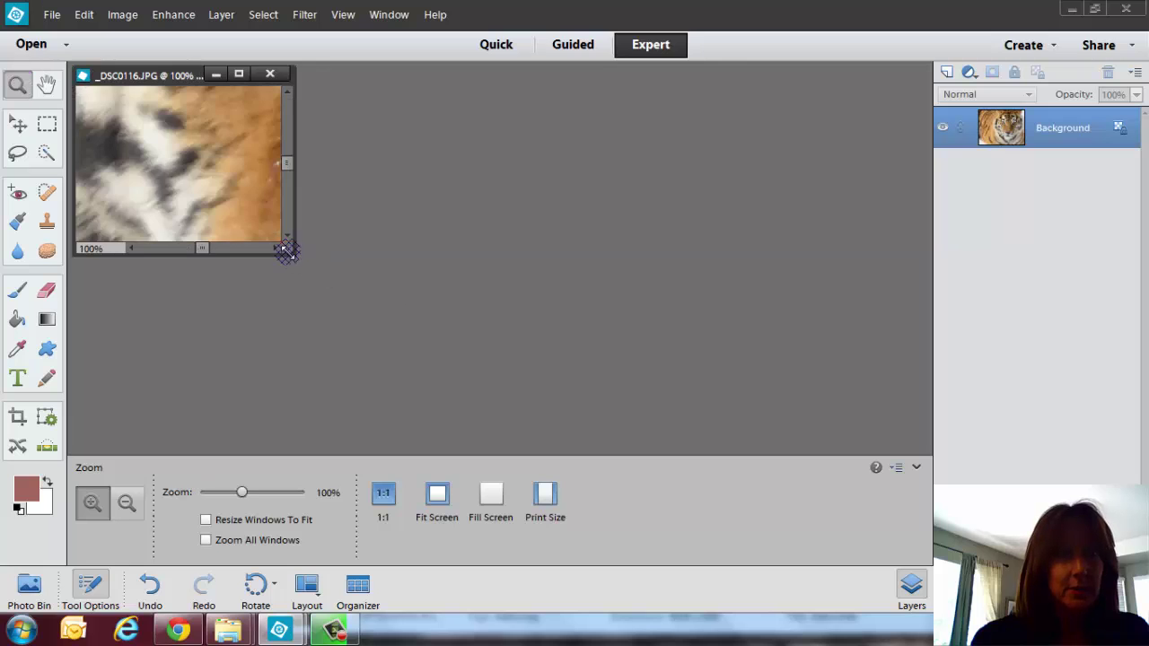
pyautogui.moveTo(284, 249); pyautogui.dragTo(769, 489)
pyautogui.doubleClick(46, 84)
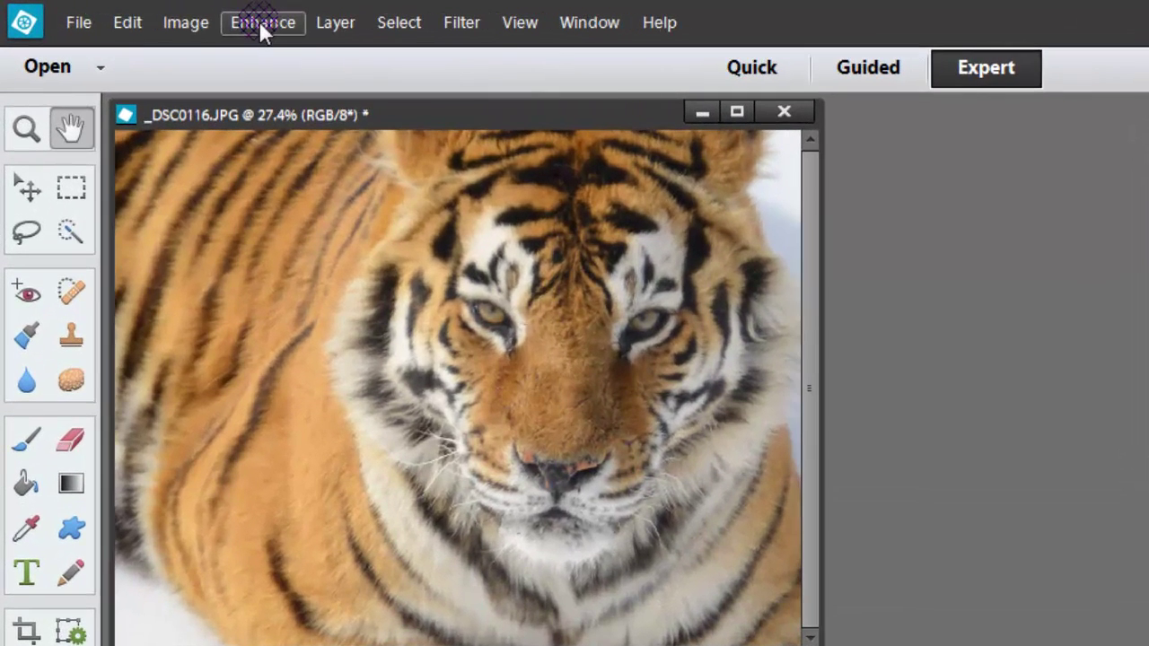
# Step: Apply Auto Smart Fix, Auto Sharpen, Auto Levels and Auto Contrast from the Enhance menu
pyautogui.click(259, 21)
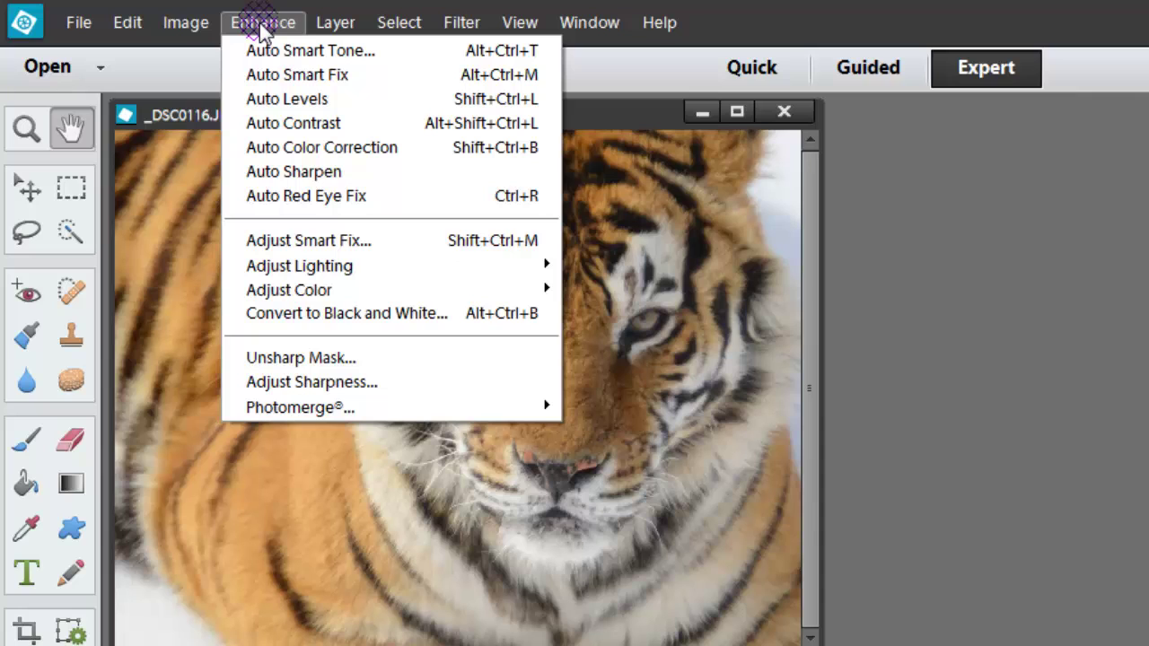
pyautogui.click(261, 77)
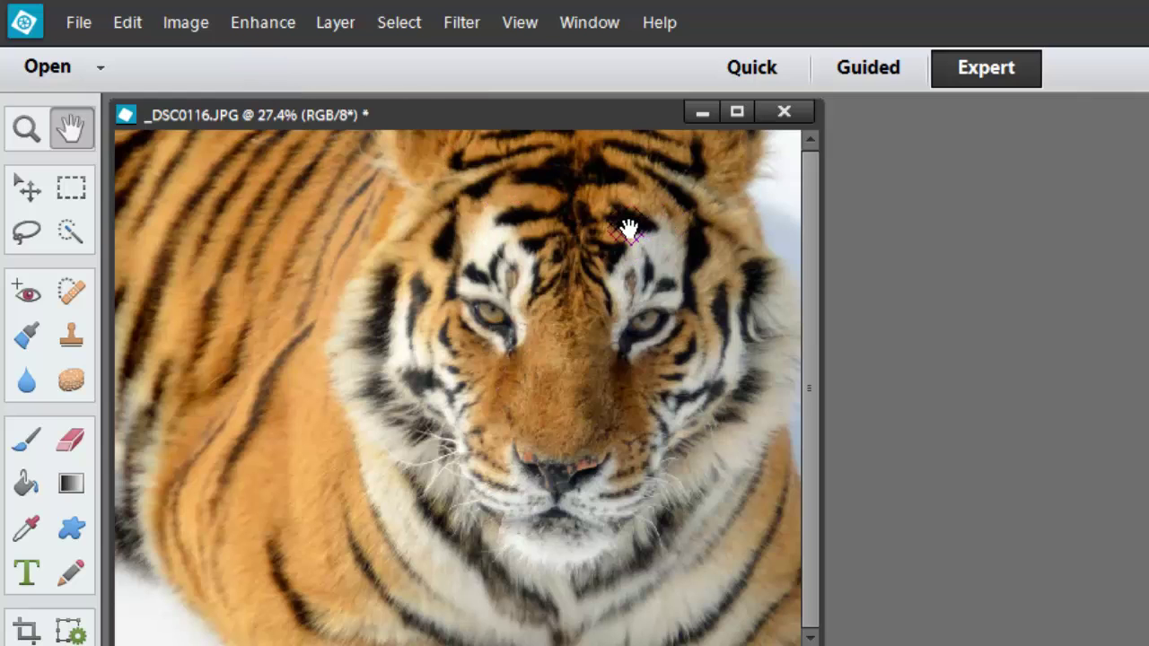
pyautogui.click(273, 26)
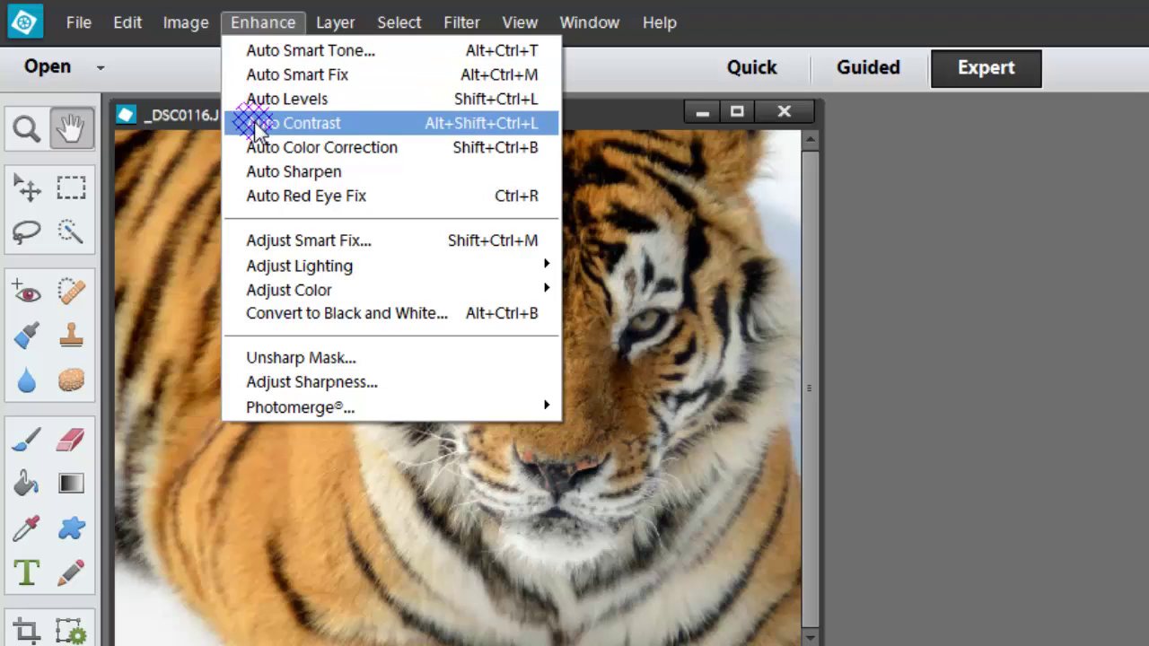
pyautogui.click(262, 173)
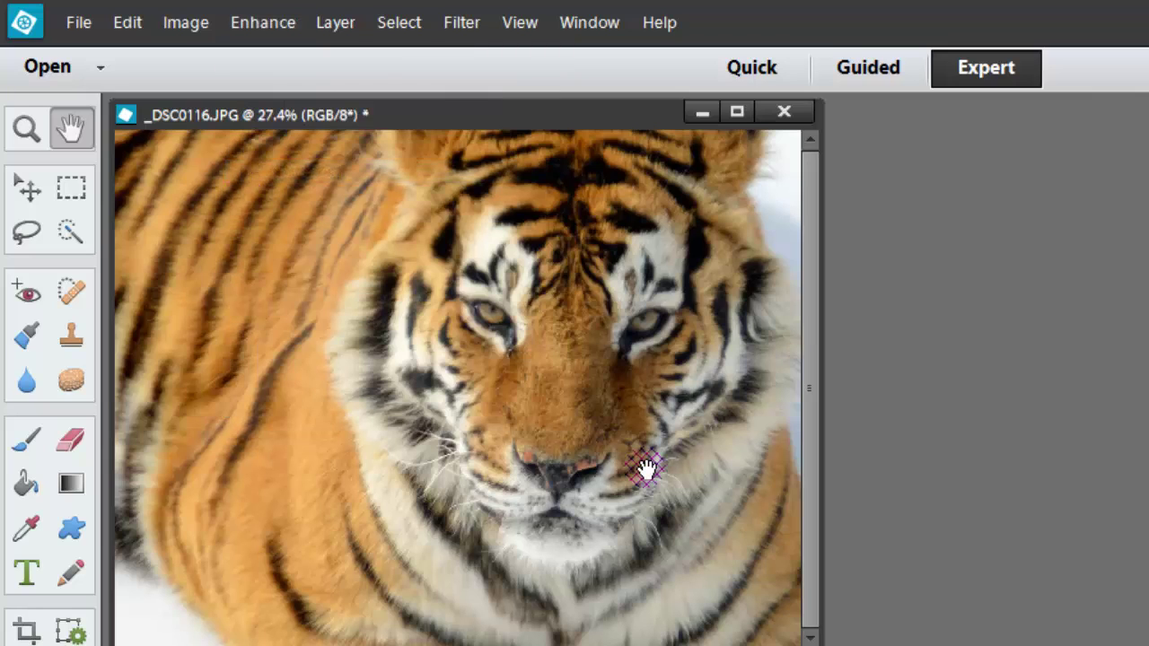
pyautogui.click(282, 34)
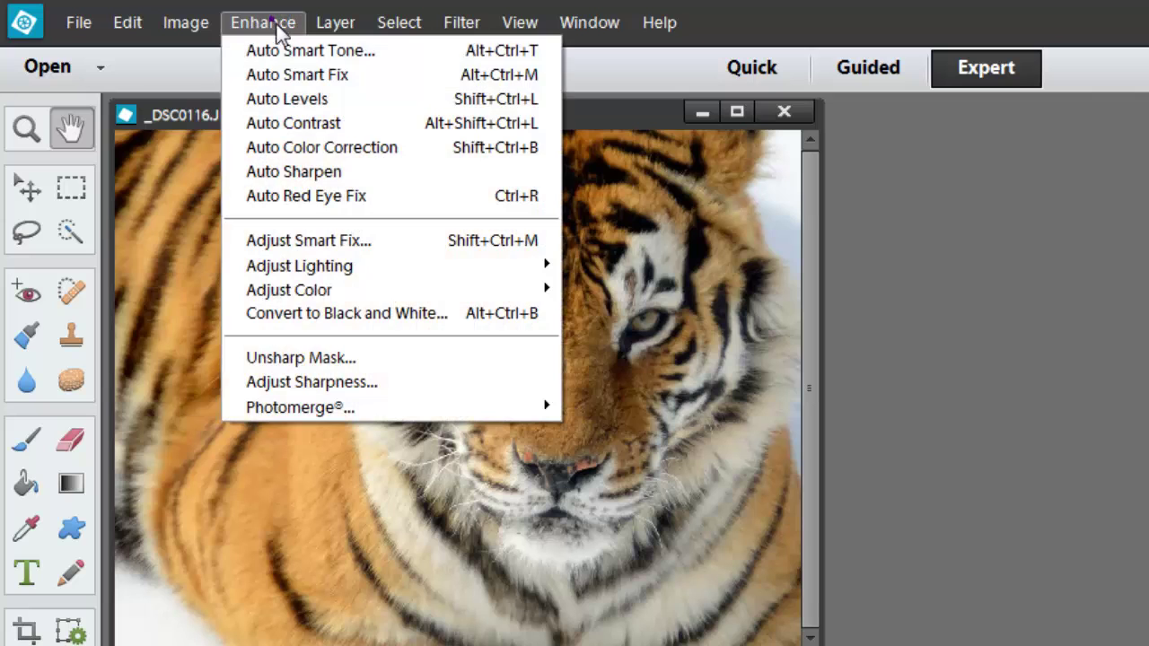
pyautogui.click(305, 98)
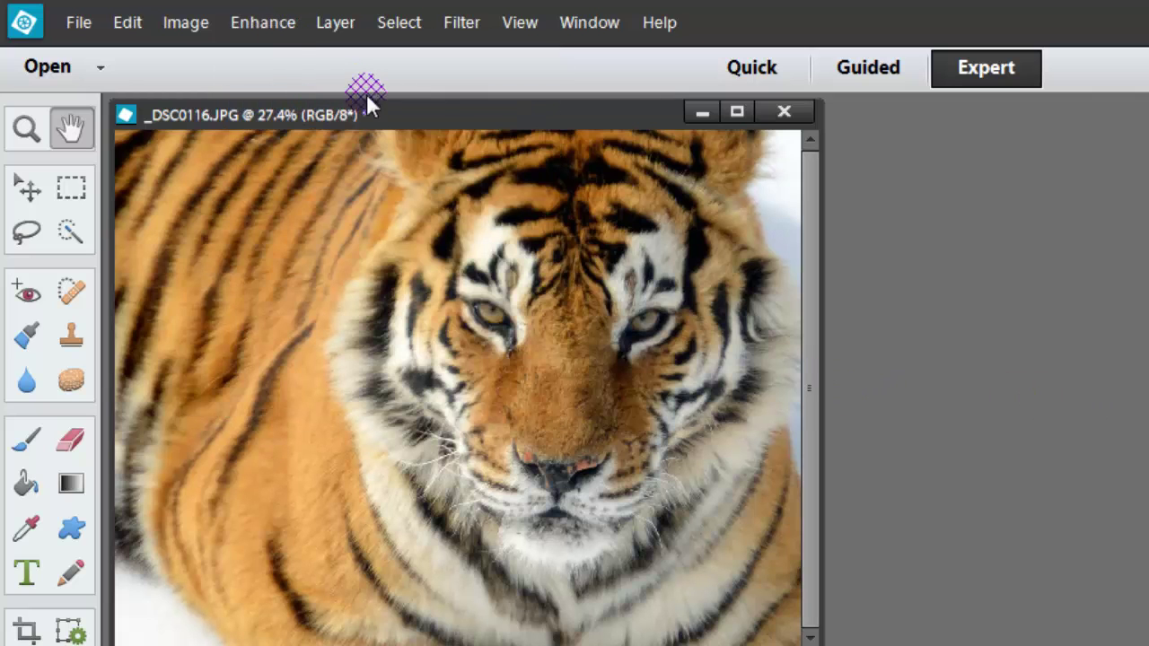
pyautogui.click(282, 27)
pyautogui.click(292, 123)
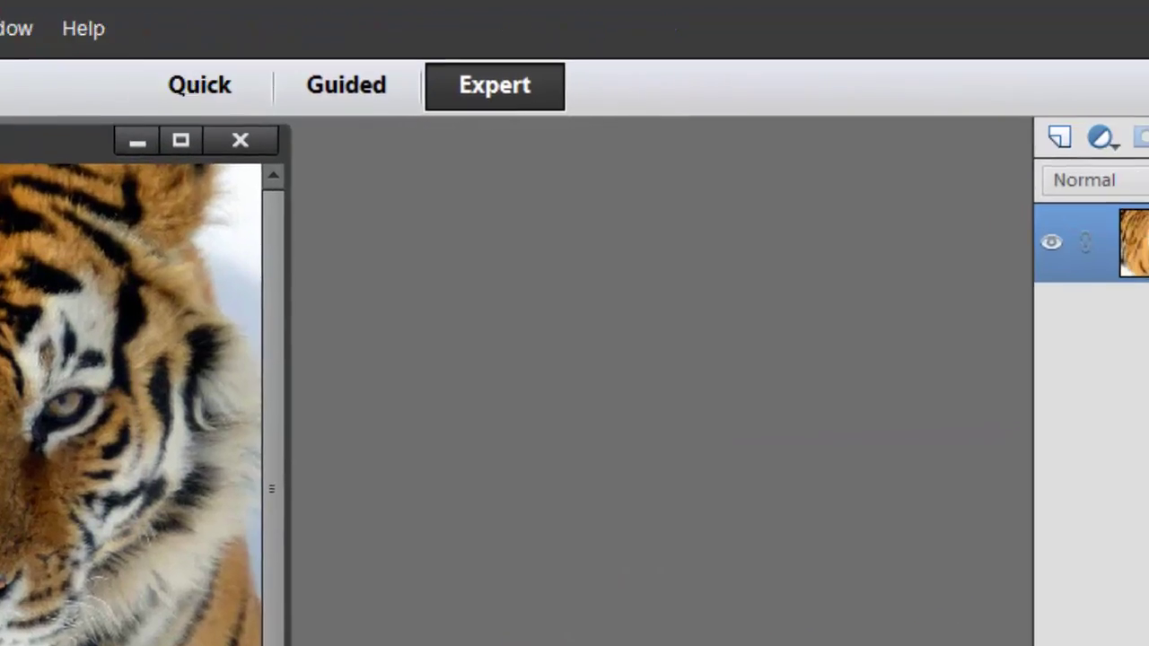
# Step: Duplicate the layer twice through Duplicate Layer, creating Background copy and Background copy 2
pyautogui.rightClick(803, 292)
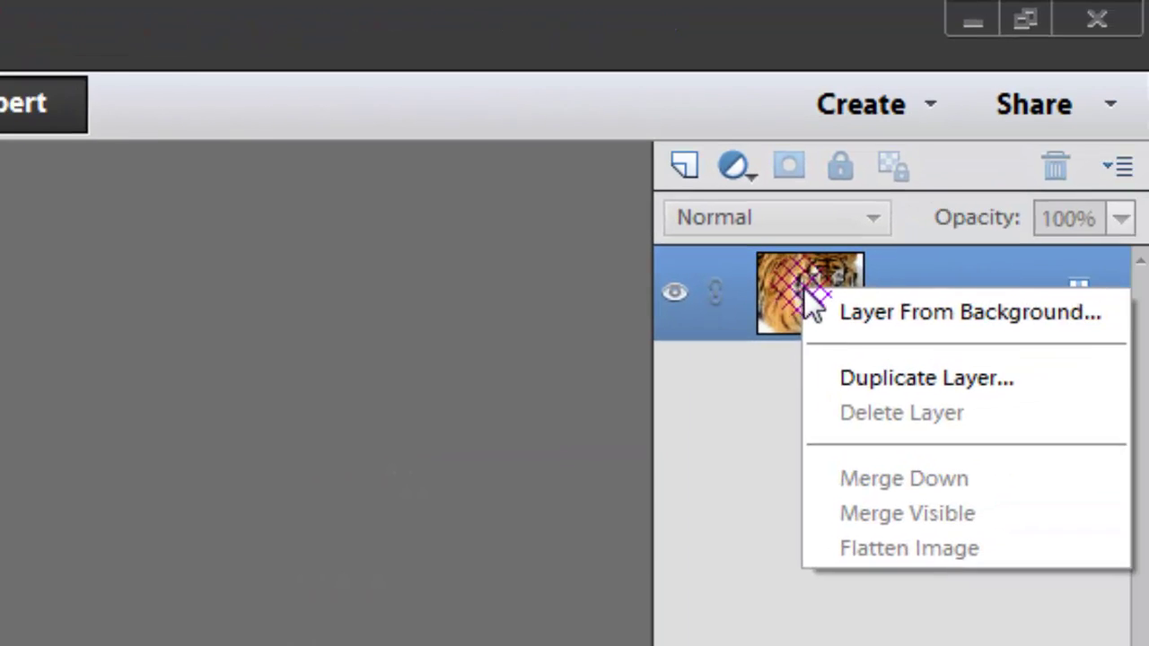
pyautogui.click(843, 375)
pyautogui.click(95, 432)
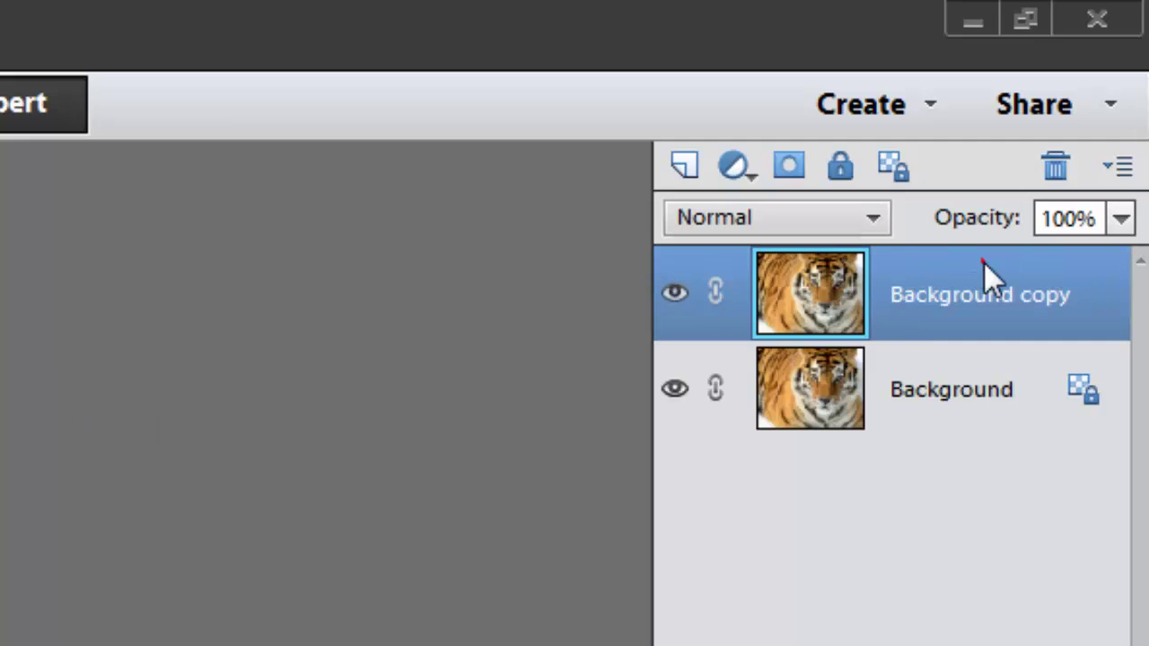
pyautogui.rightClick(983, 262)
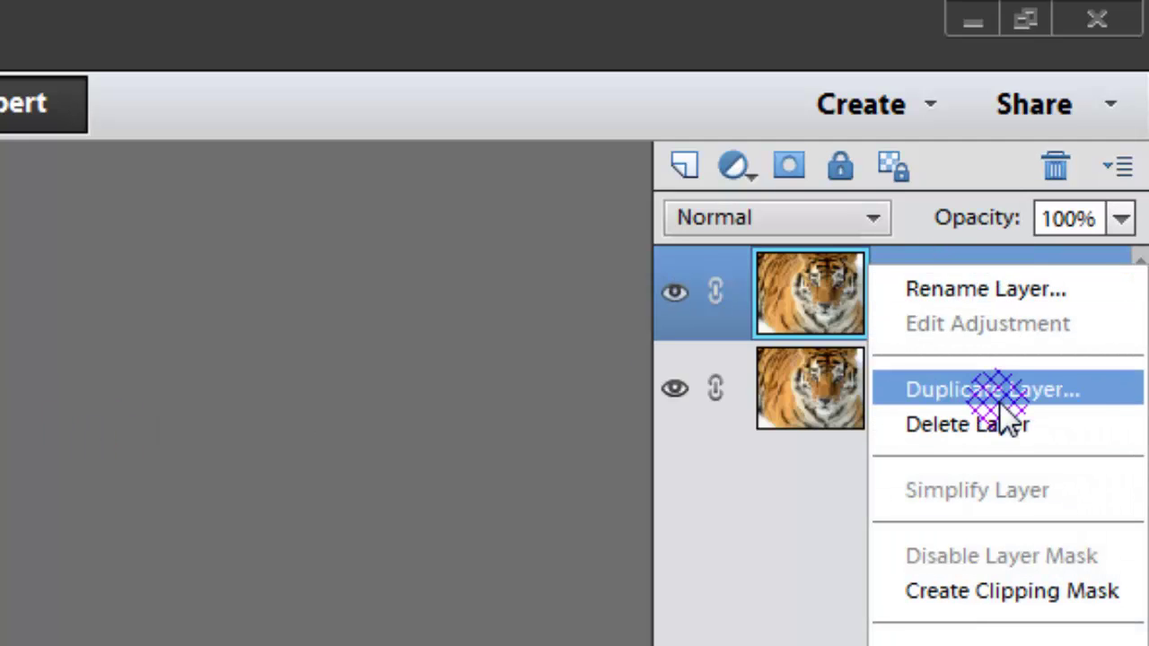
pyautogui.click(994, 393)
pyautogui.click(101, 432)
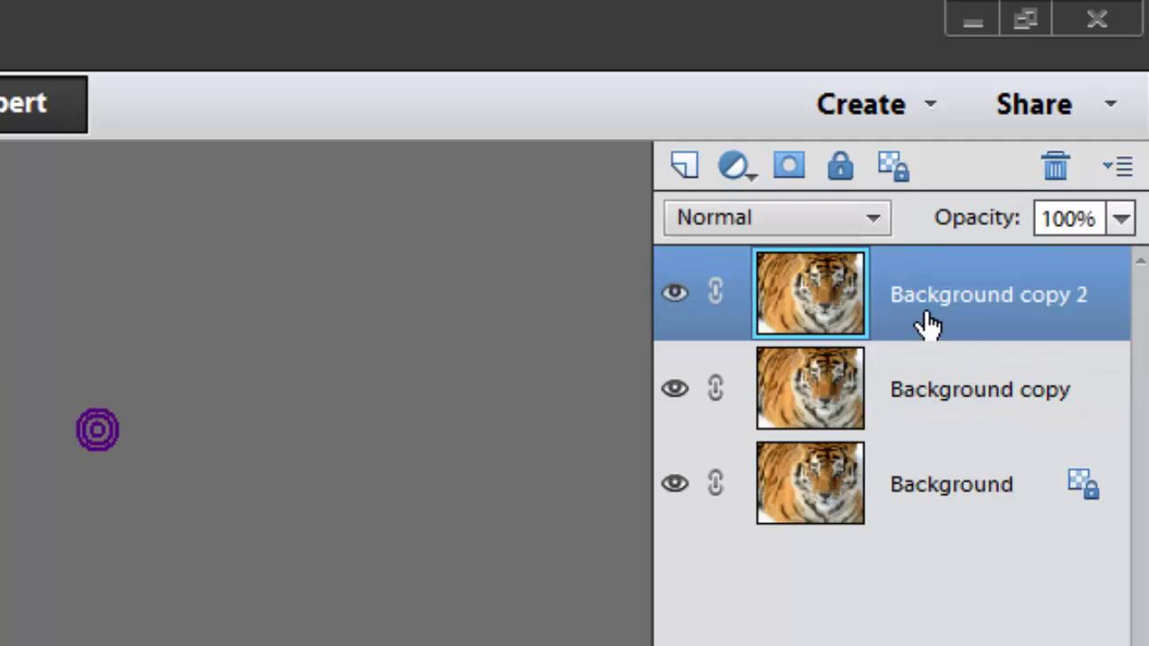
# Step: Keep duplicating the top layer, mostly with Ctrl+J, until the stack reaches Background copy 9
pyautogui.hotkey('ctrl', 'j')
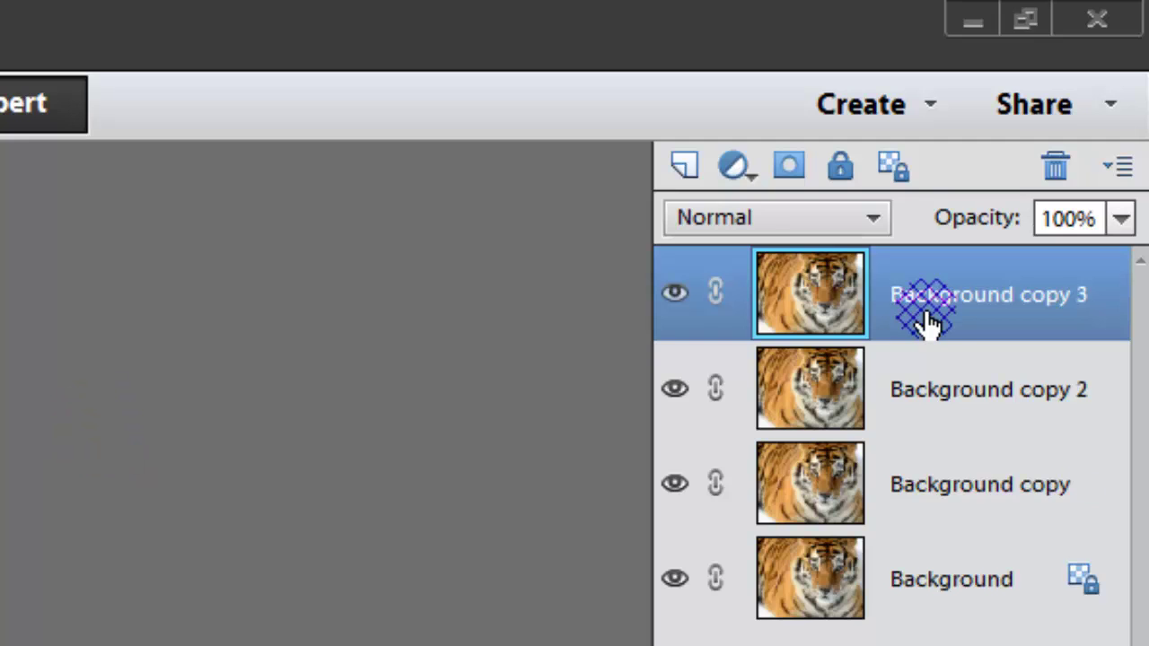
pyautogui.hotkey('ctrl', 'j')
pyautogui.hotkey('ctrl', 'j')
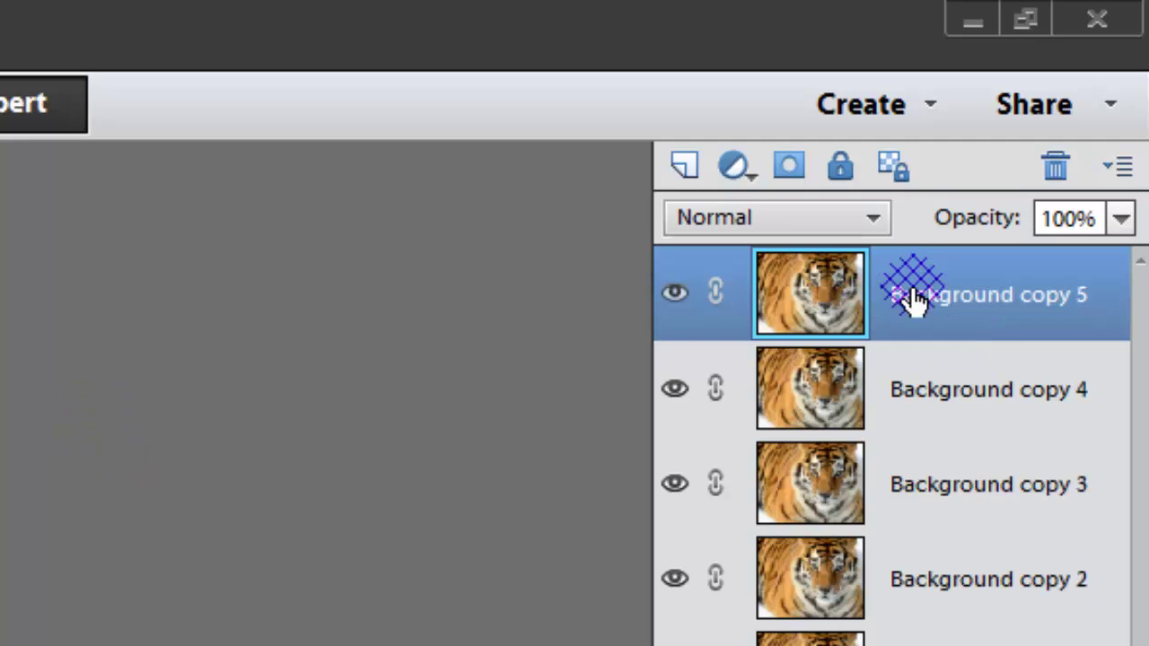
pyautogui.rightClick(918, 287)
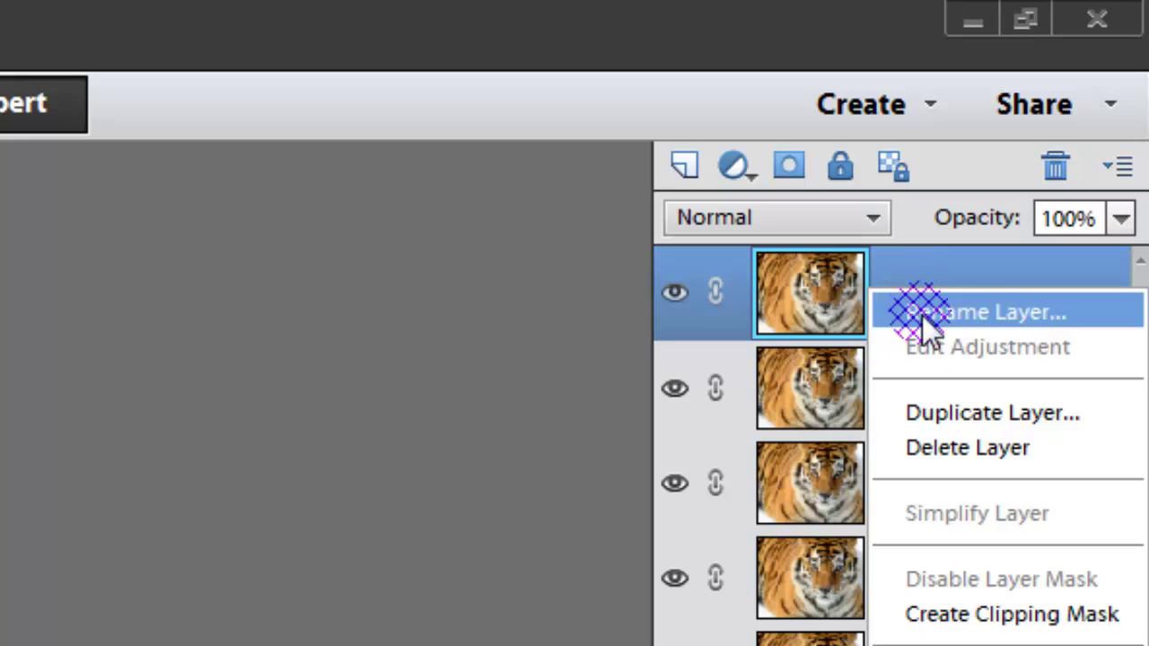
pyautogui.click(933, 414)
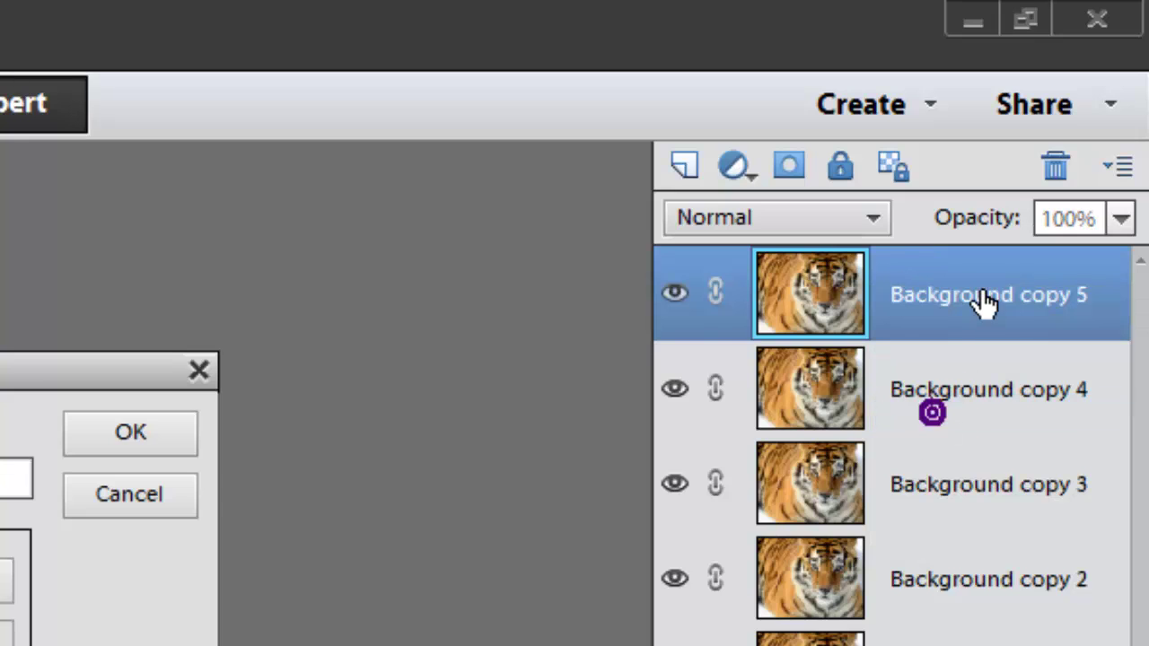
pyautogui.click(147, 439)
pyautogui.click(944, 298)
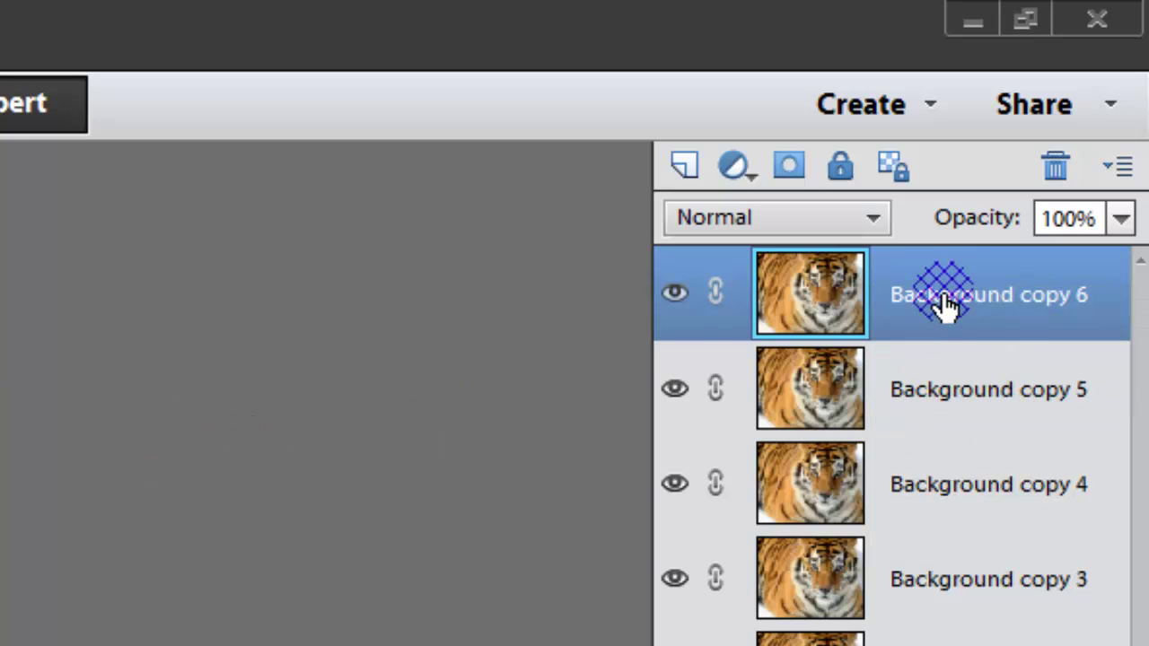
pyautogui.hotkey('ctrl', 'j')
pyautogui.hotkey('ctrl', 'j')
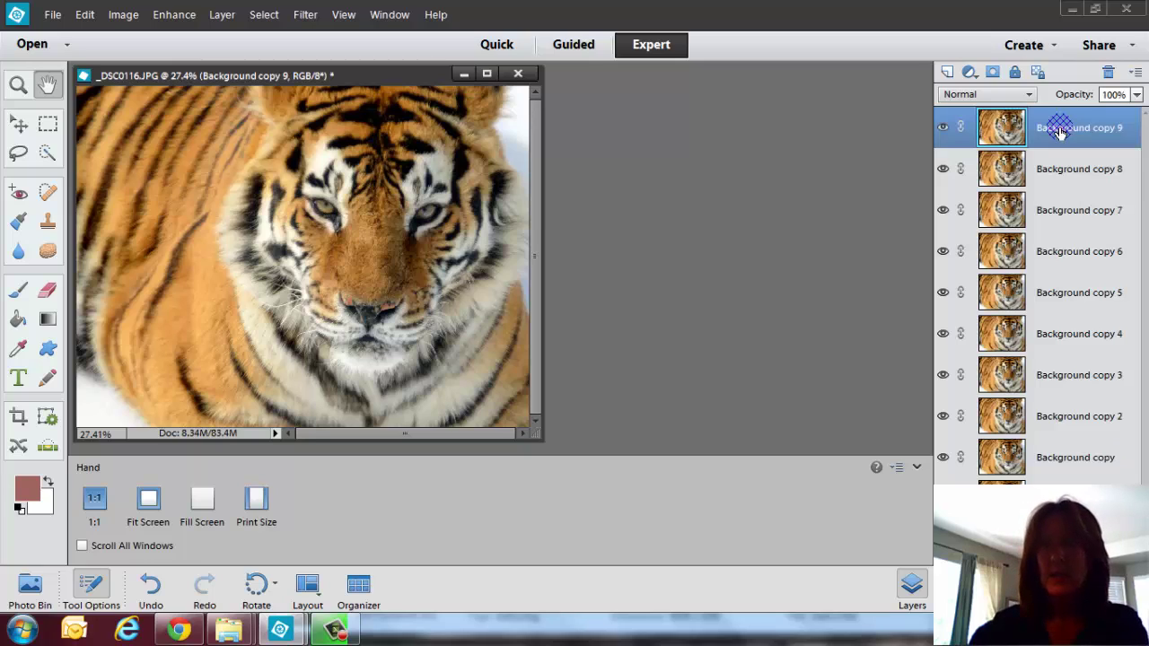
# Step: Apply Adjustments > Equalize to Background copy 9 and toggle its visibility twice to compare
pyautogui.moveTo(1059, 130)
pyautogui.mouseDown()
pyautogui.moveTo(1043, 125)
pyautogui.moveTo(1026, 154)
pyautogui.moveTo(1021, 345)
pyautogui.moveTo(728, 267)
pyautogui.mouseUp()
pyautogui.click(305, 15)
pyautogui.moveTo(314, 108)
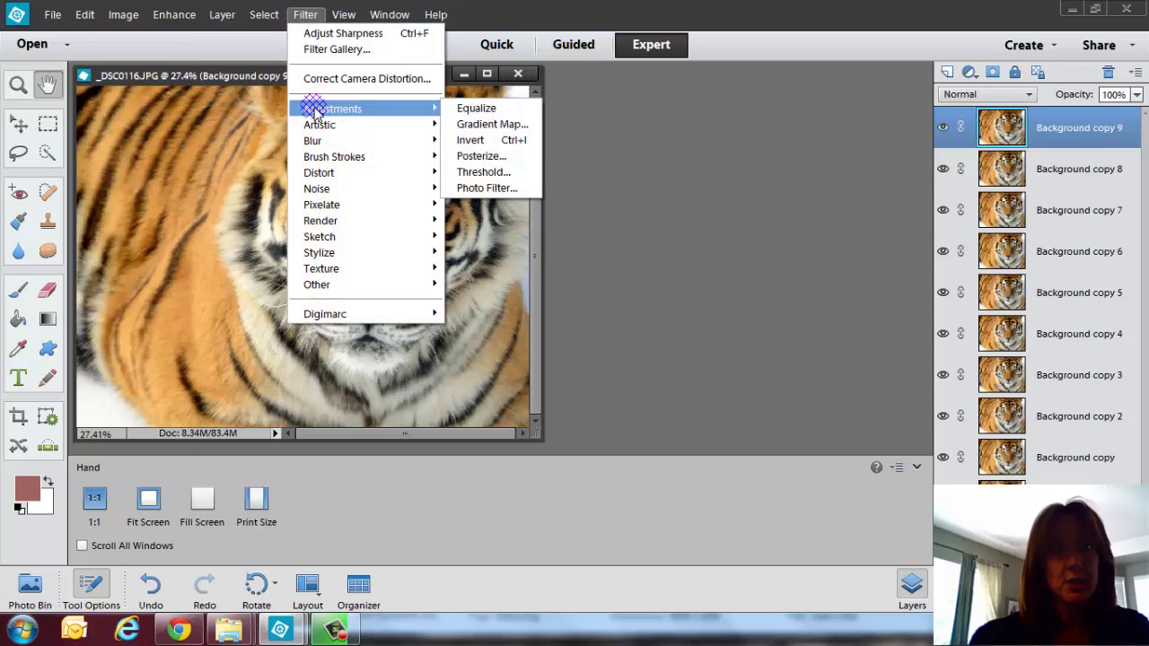
pyautogui.click(477, 108)
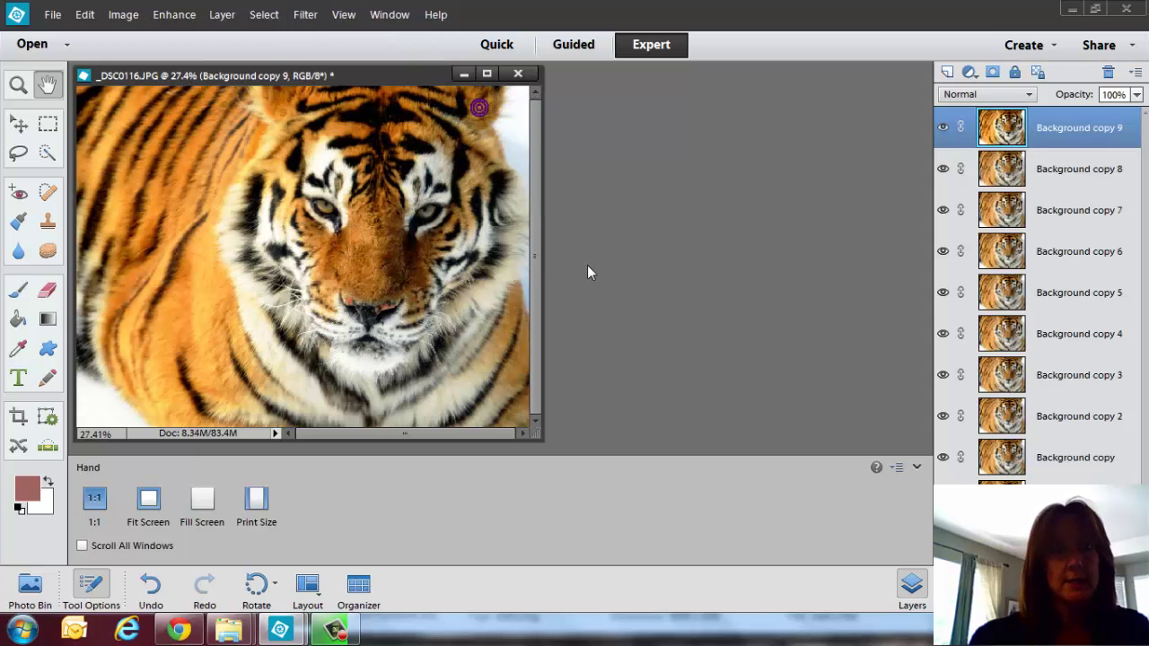
pyautogui.click(942, 130)
pyautogui.click(942, 130)
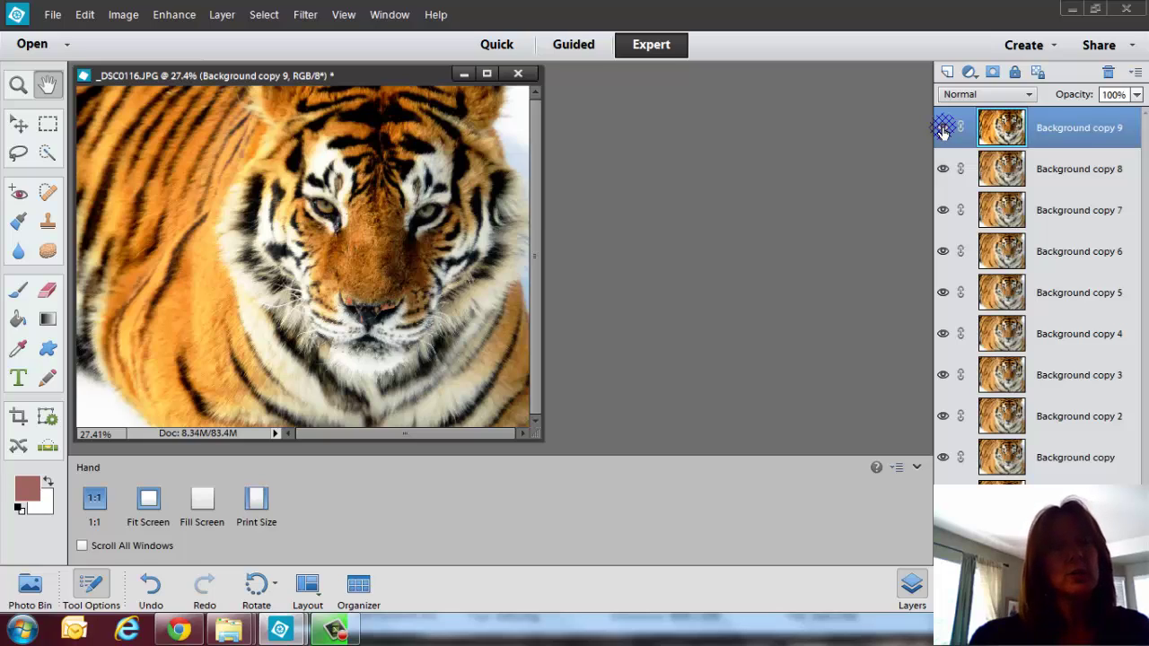
pyautogui.click(942, 131)
pyautogui.click(942, 130)
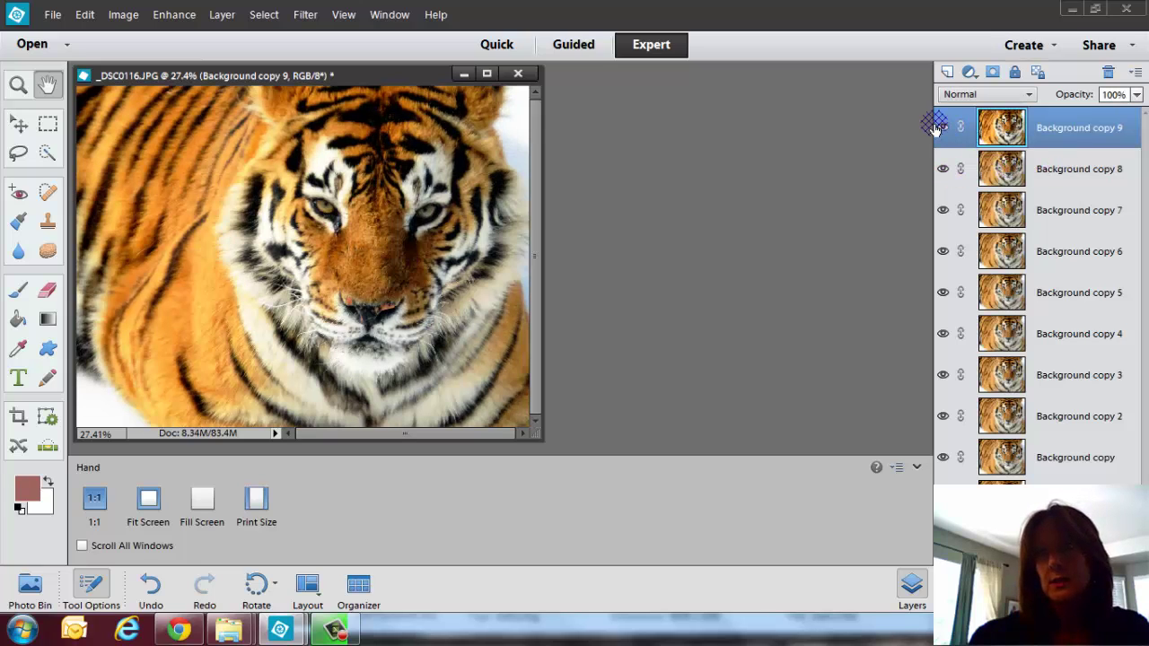
pyautogui.click(938, 129)
pyautogui.click(964, 182)
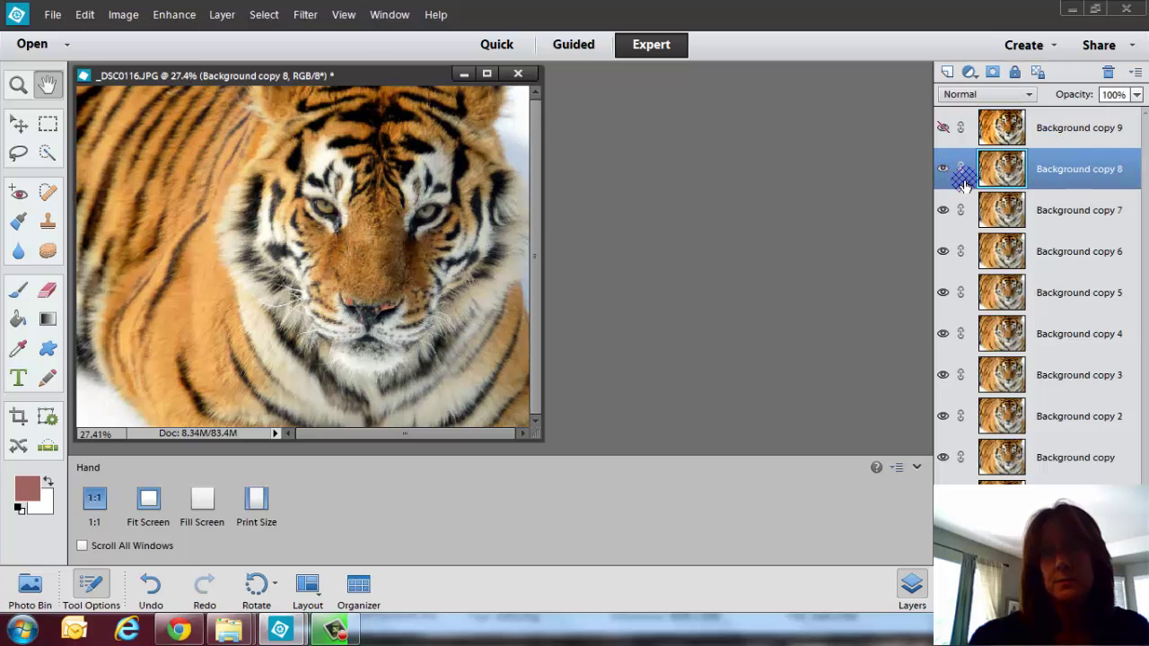
pyautogui.click(305, 15)
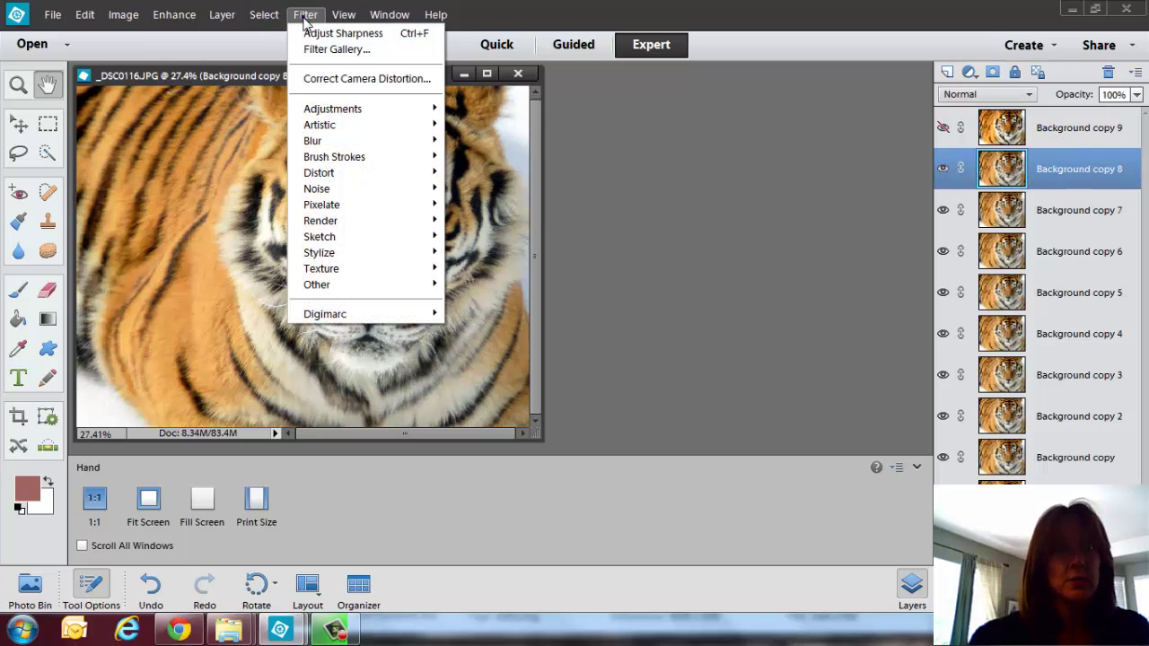
pyautogui.moveTo(321, 108)
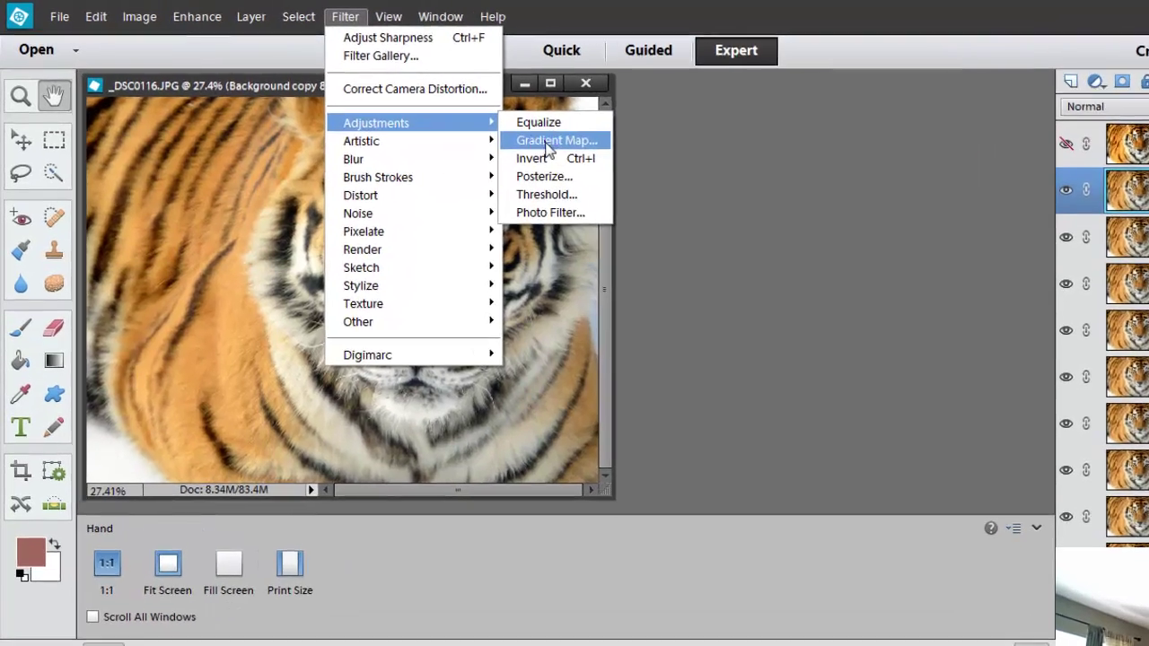
pyautogui.click(548, 142)
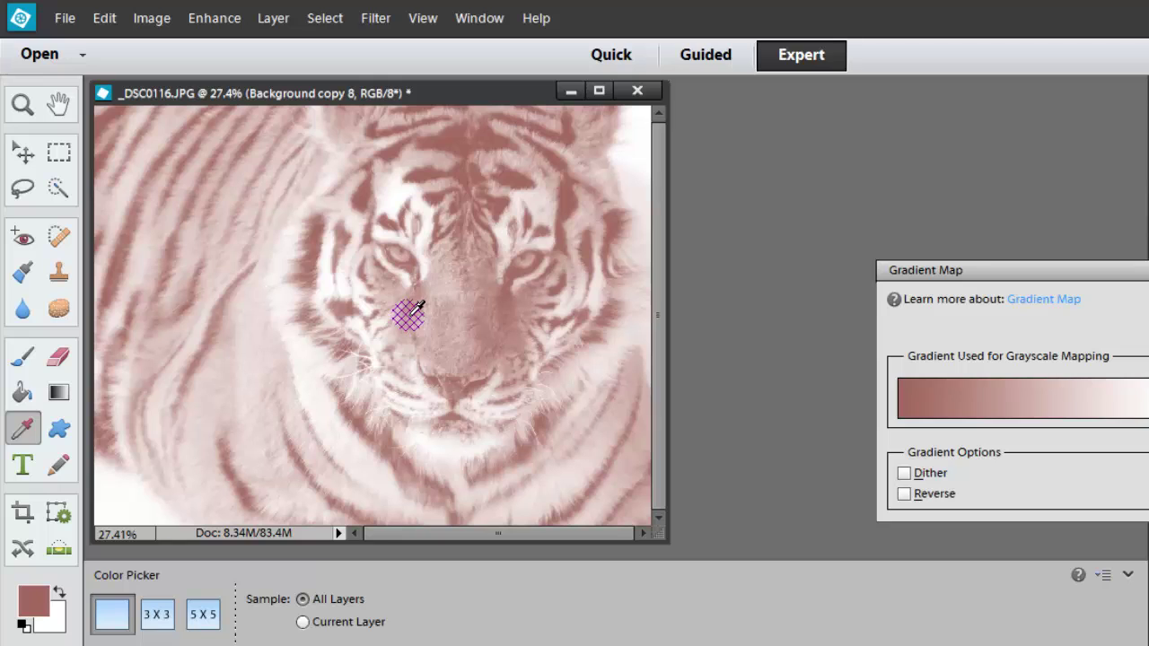
pyautogui.click(1145, 397)
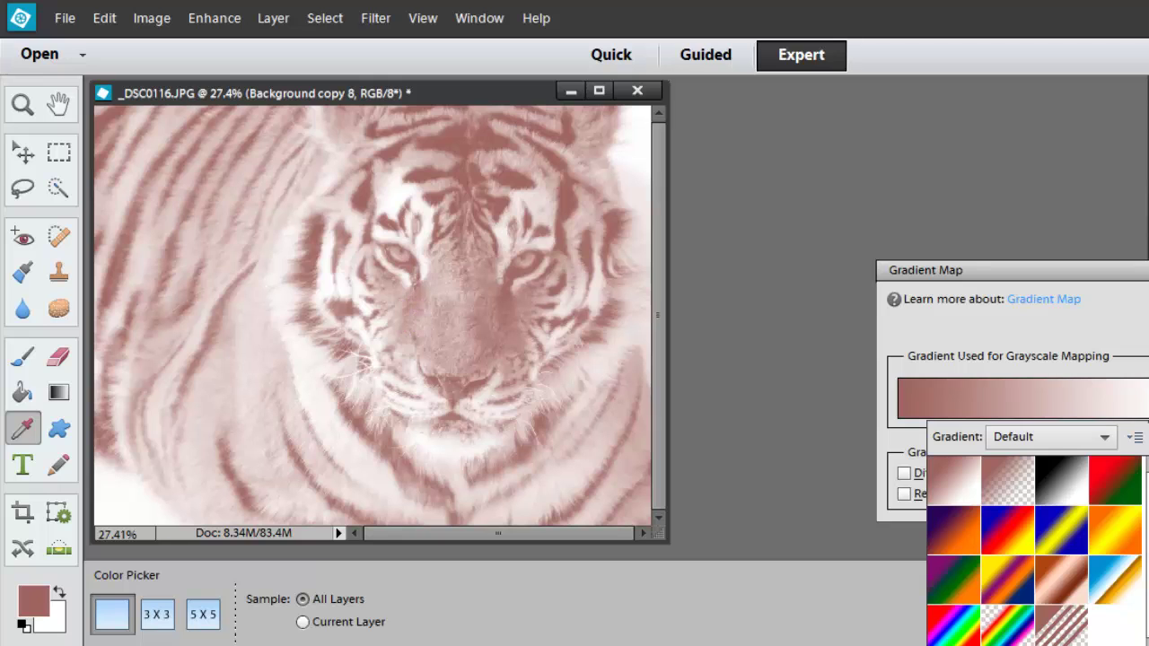
pyautogui.click(1066, 529)
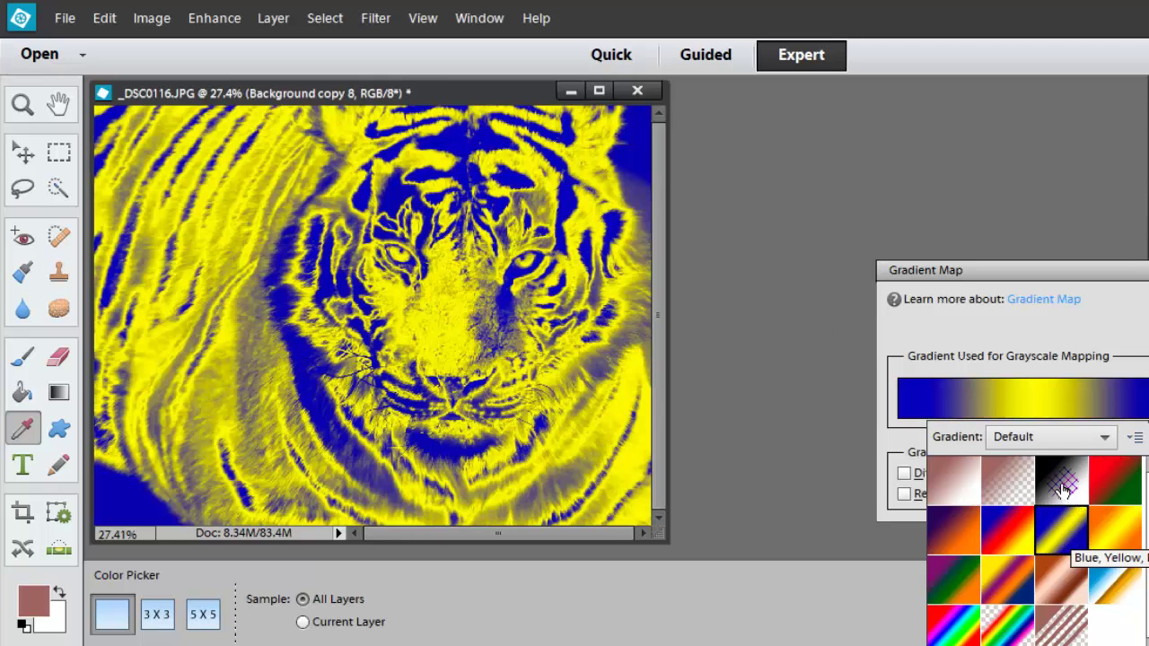
pyautogui.click(1117, 528)
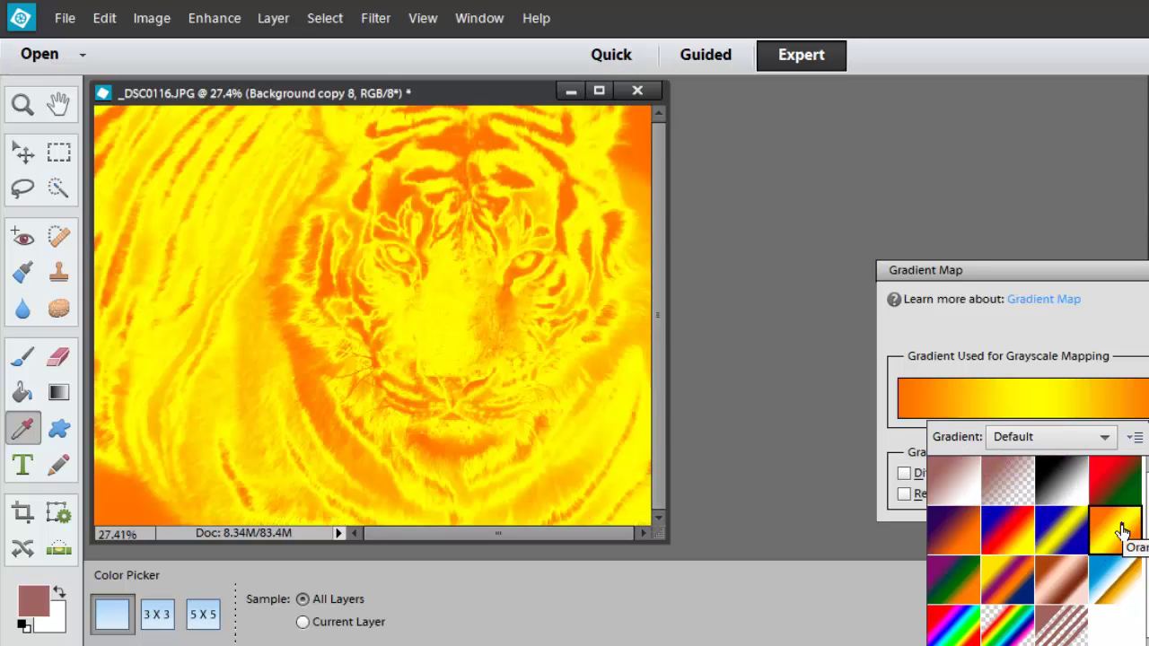
pyautogui.click(953, 536)
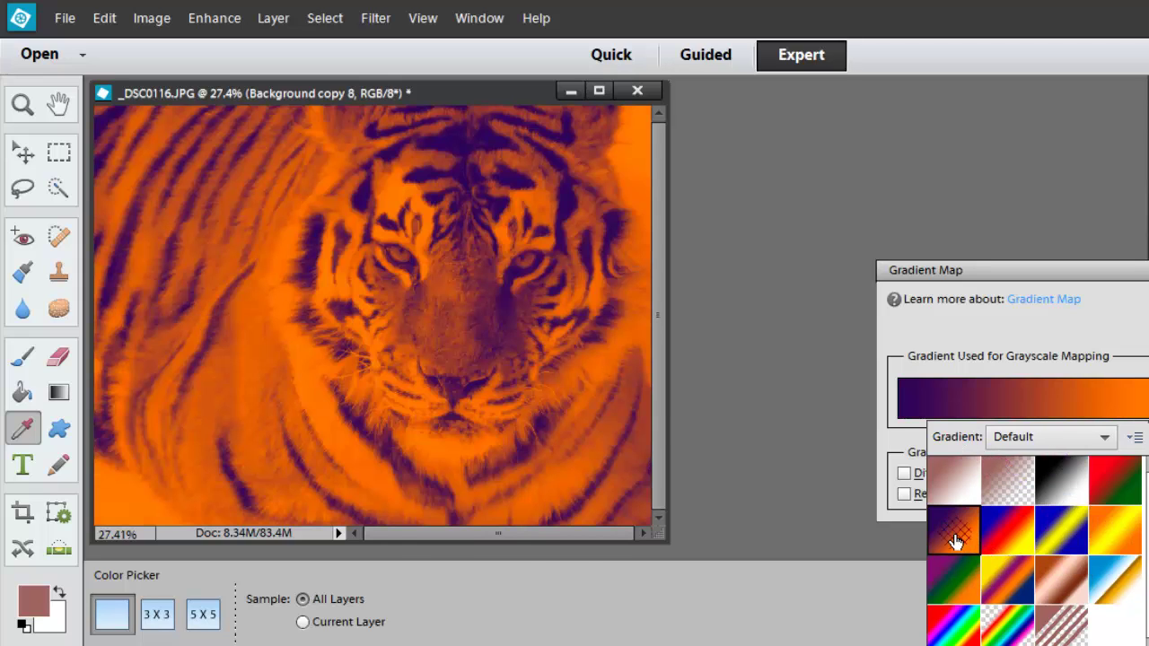
pyautogui.click(954, 582)
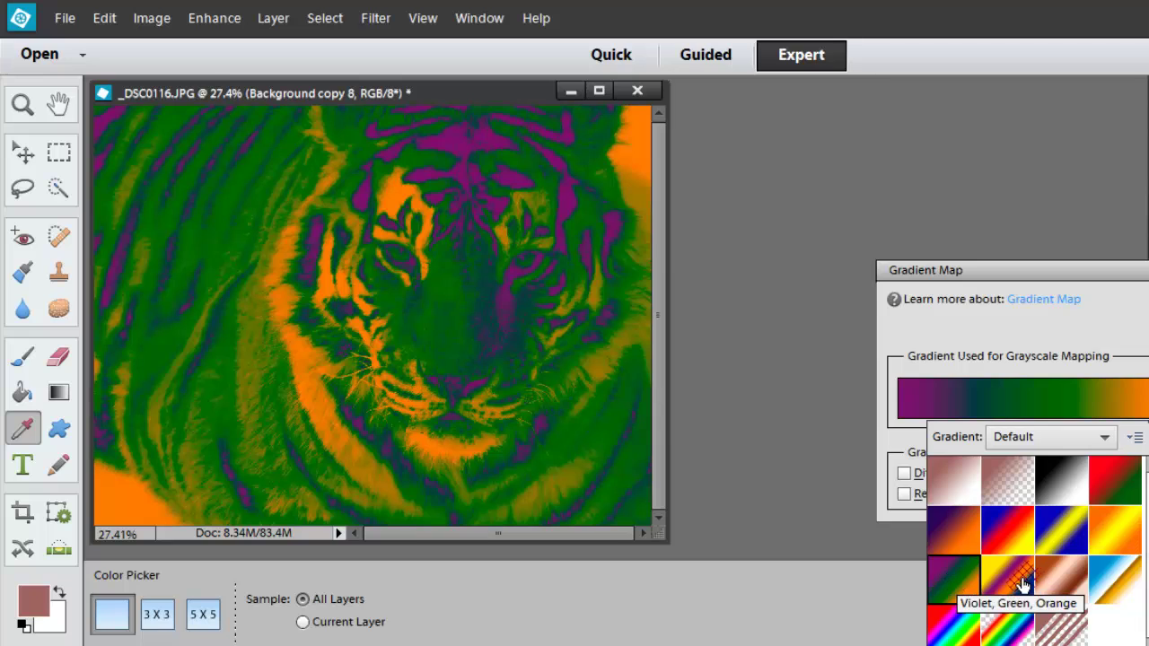
pyautogui.click(1023, 583)
pyautogui.click(954, 628)
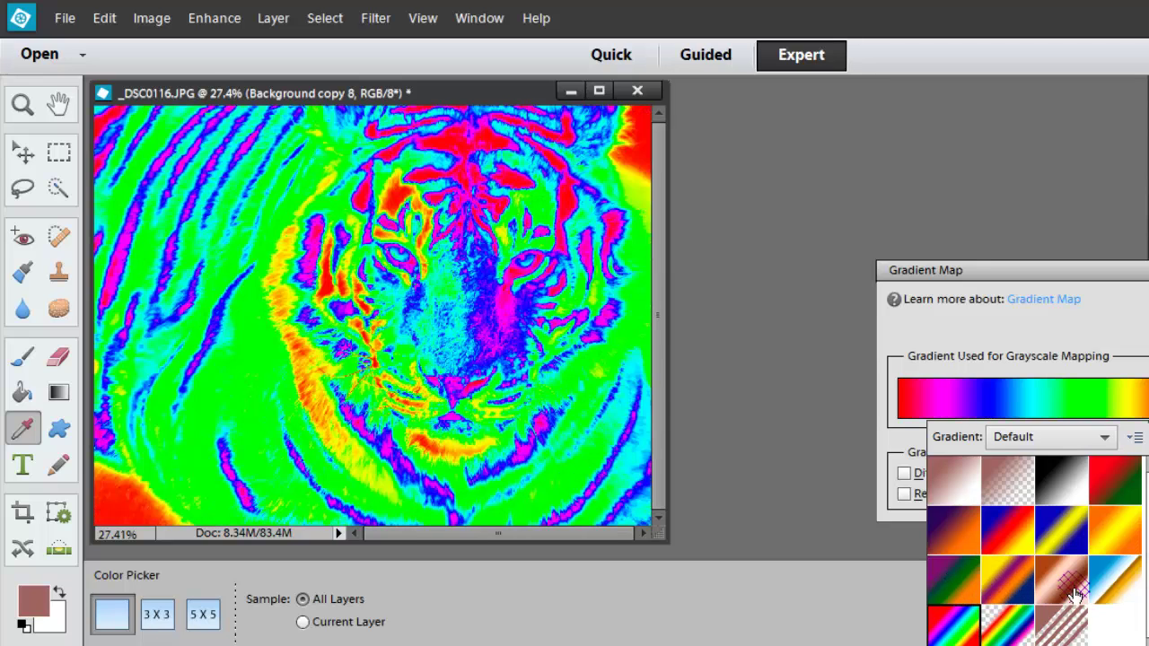
pyautogui.click(1066, 576)
pyautogui.click(1120, 484)
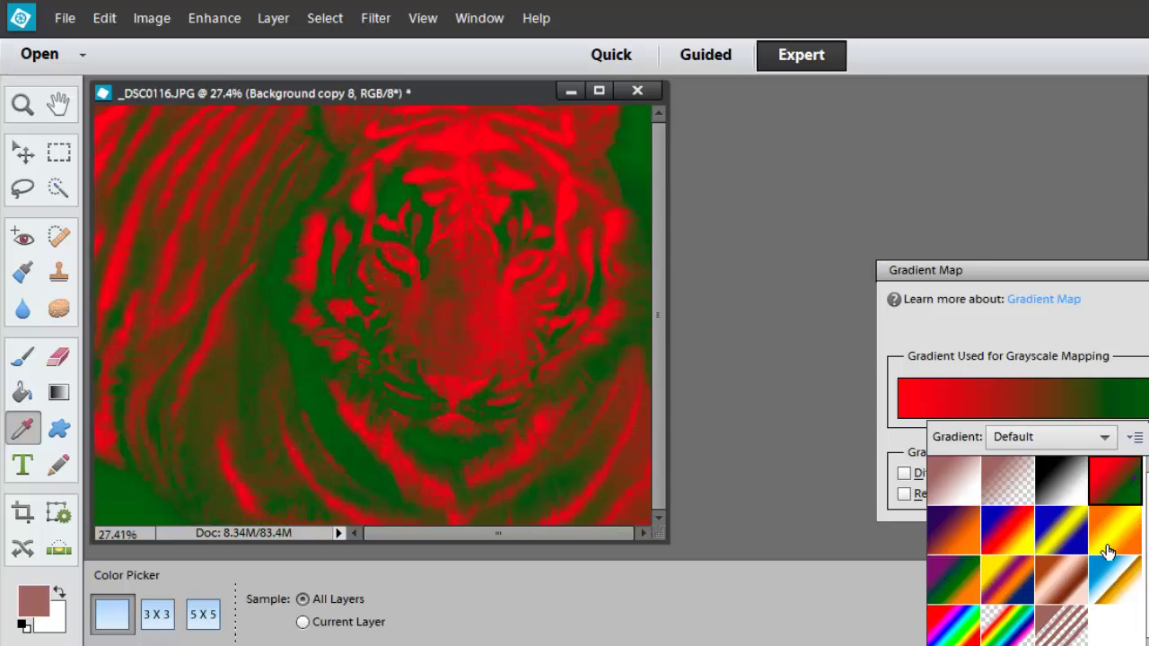
pyautogui.press('Escape')
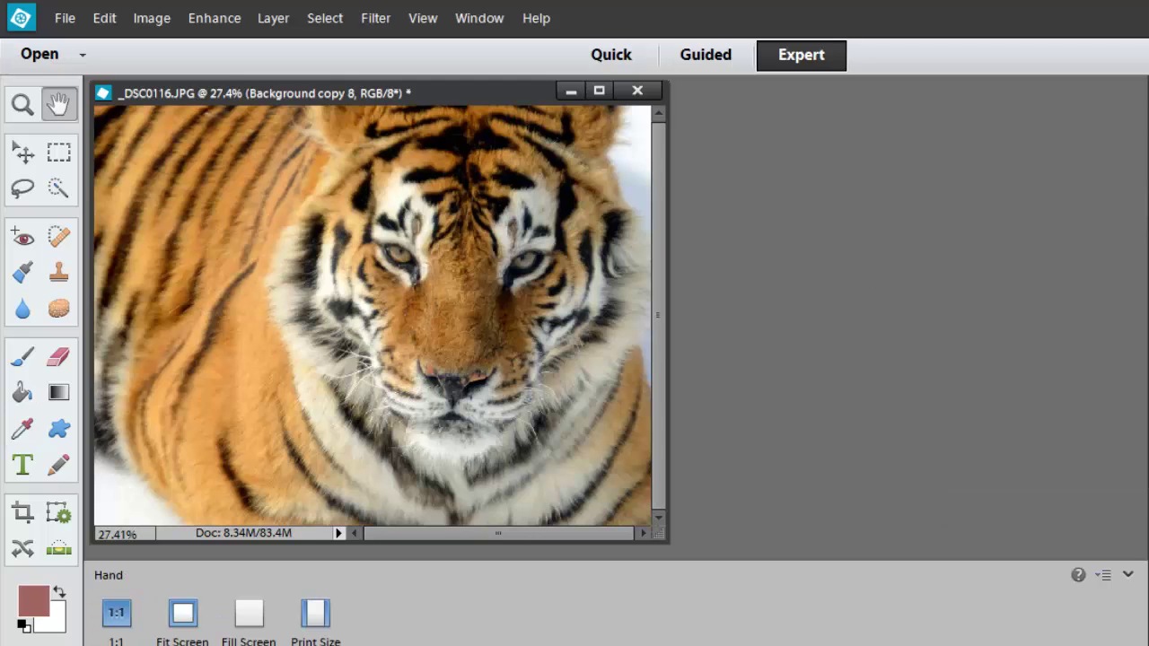
# Step: Set the foreground colour to a dark green in the Color Picker
pyautogui.click(38, 598)
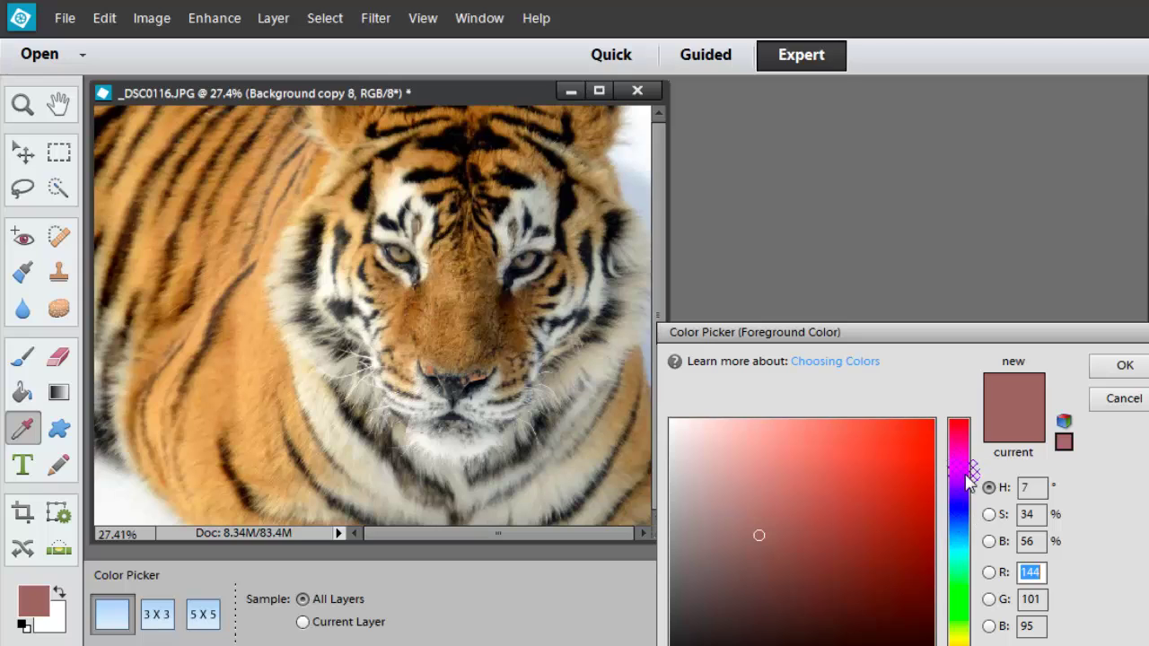
pyautogui.click(956, 595)
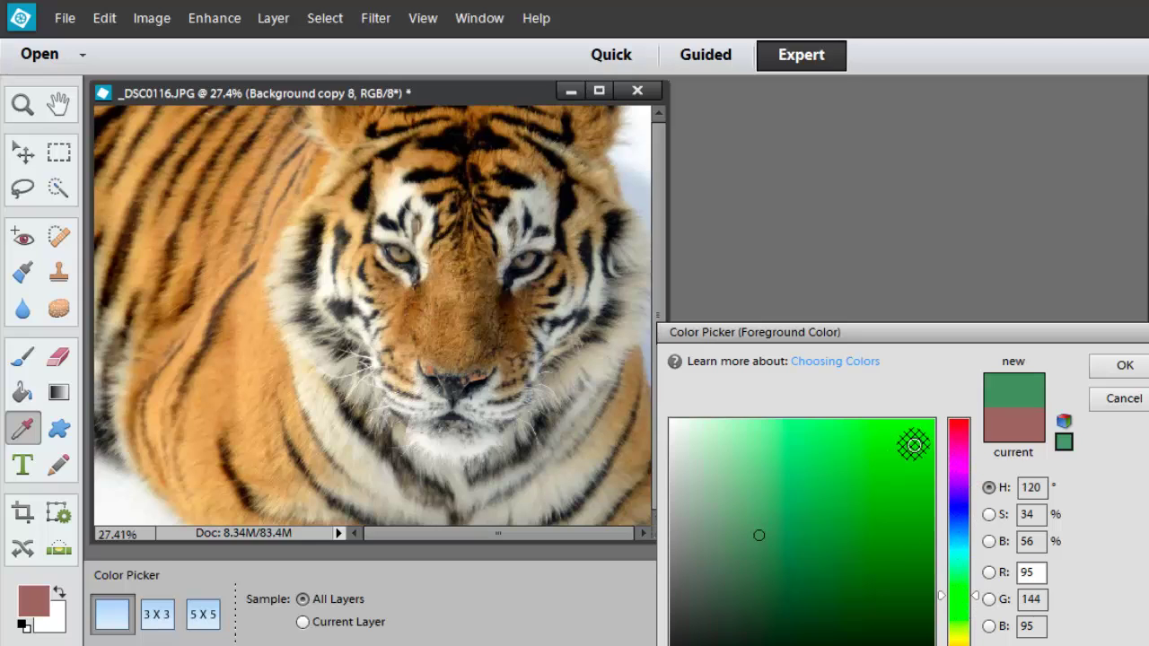
pyautogui.click(924, 570)
pyautogui.click(1106, 366)
pyautogui.press('h')
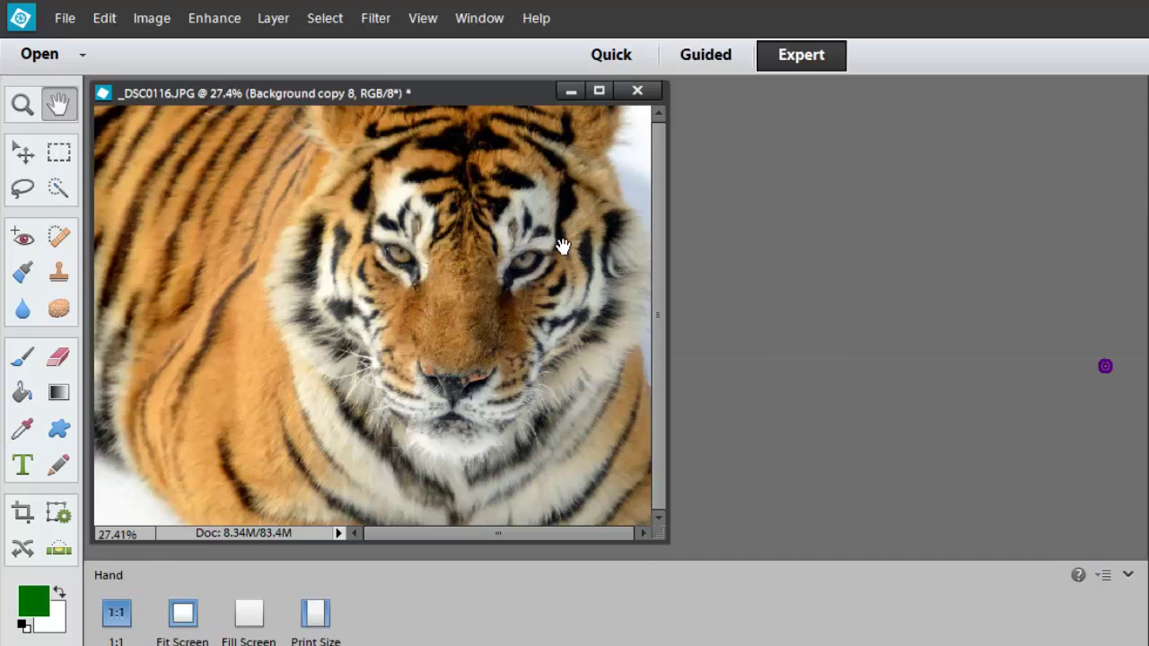
pyautogui.click(376, 20)
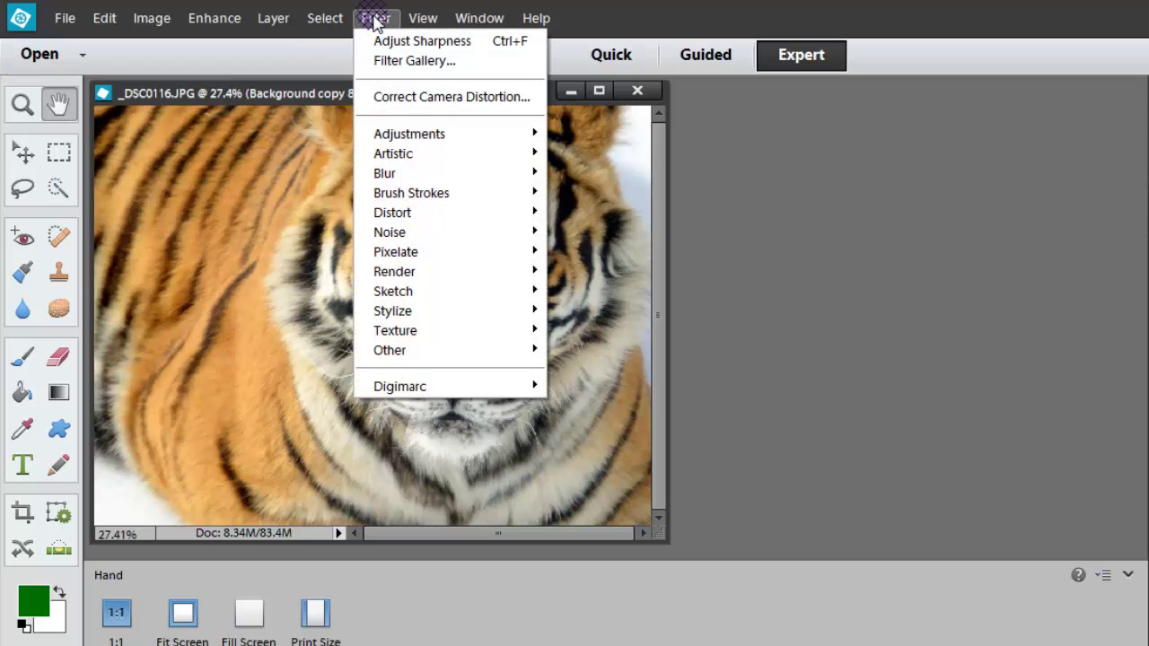
pyautogui.moveTo(374, 134)
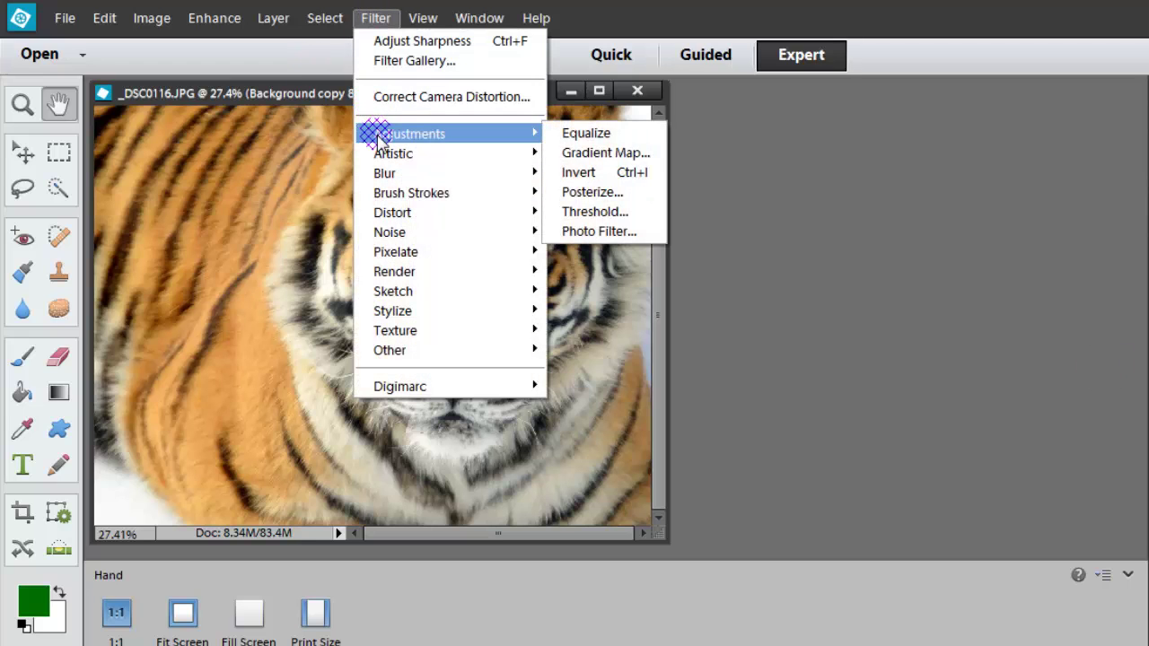
pyautogui.click(606, 153)
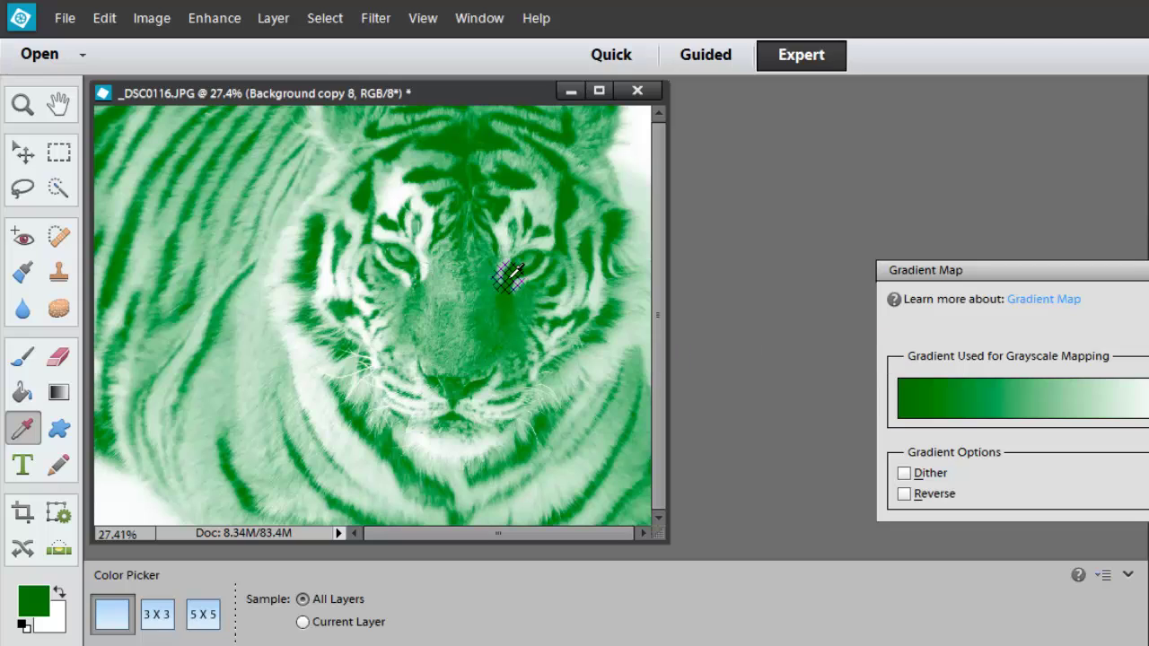
pyautogui.click(1145, 398)
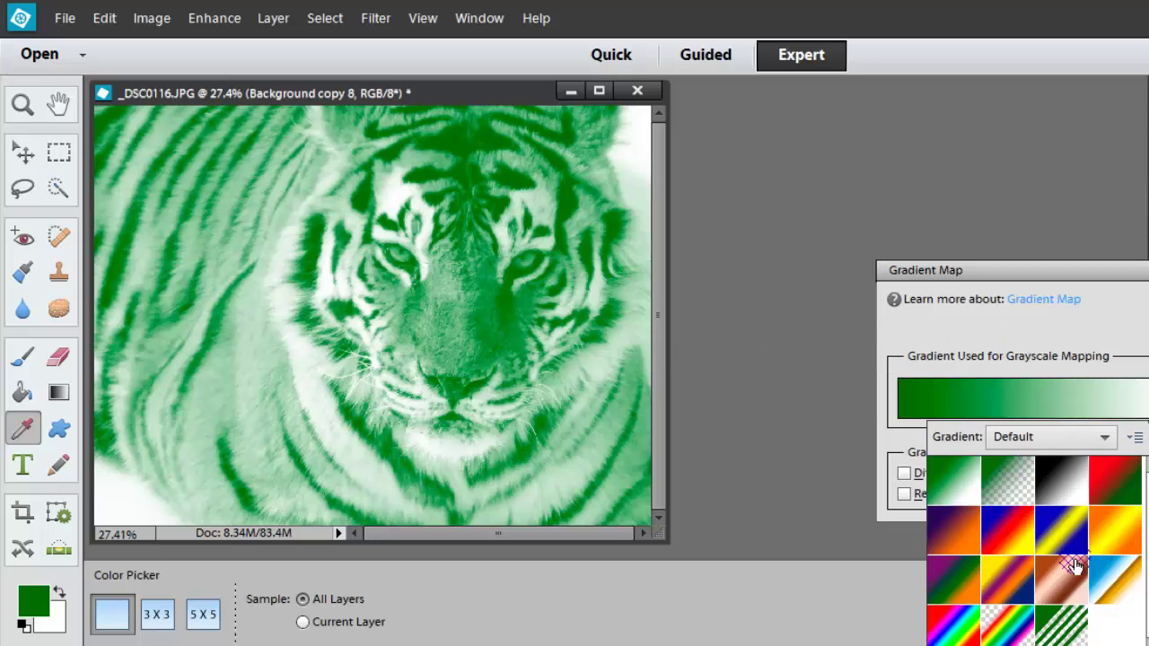
pyautogui.click(951, 531)
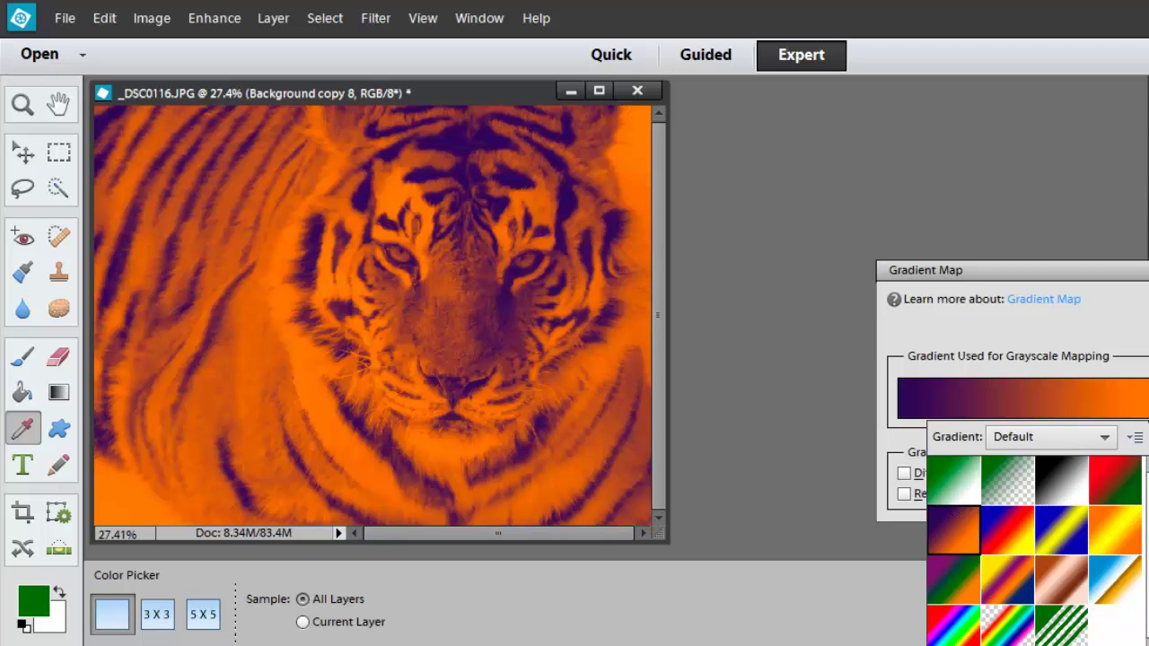
pyautogui.press('Return')
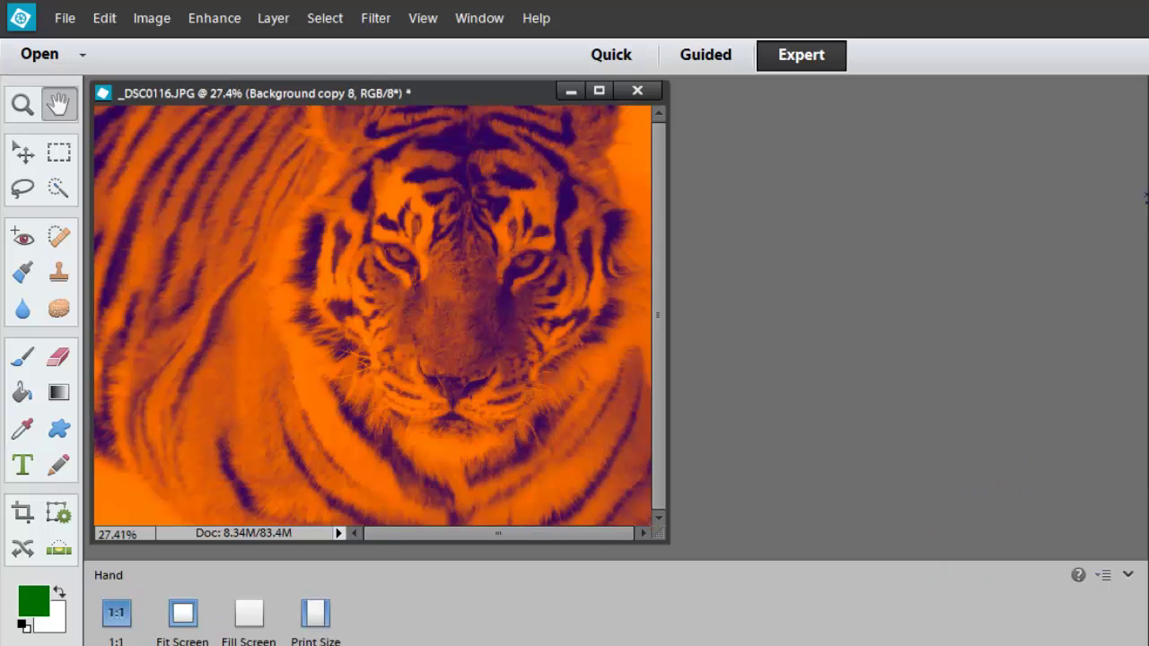
pyautogui.hotkey('ctrl', 'z')
pyautogui.hotkey('ctrl', 'y')
pyautogui.hotkey('ctrl', 'z')
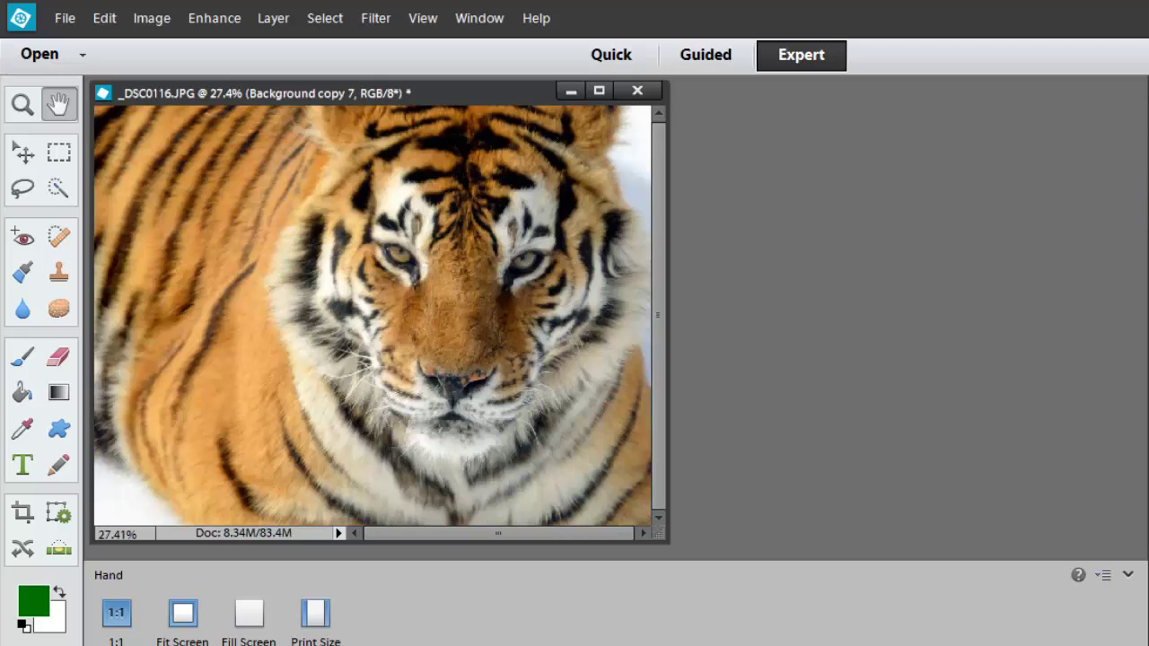
pyautogui.click(375, 18)
pyautogui.click(391, 131)
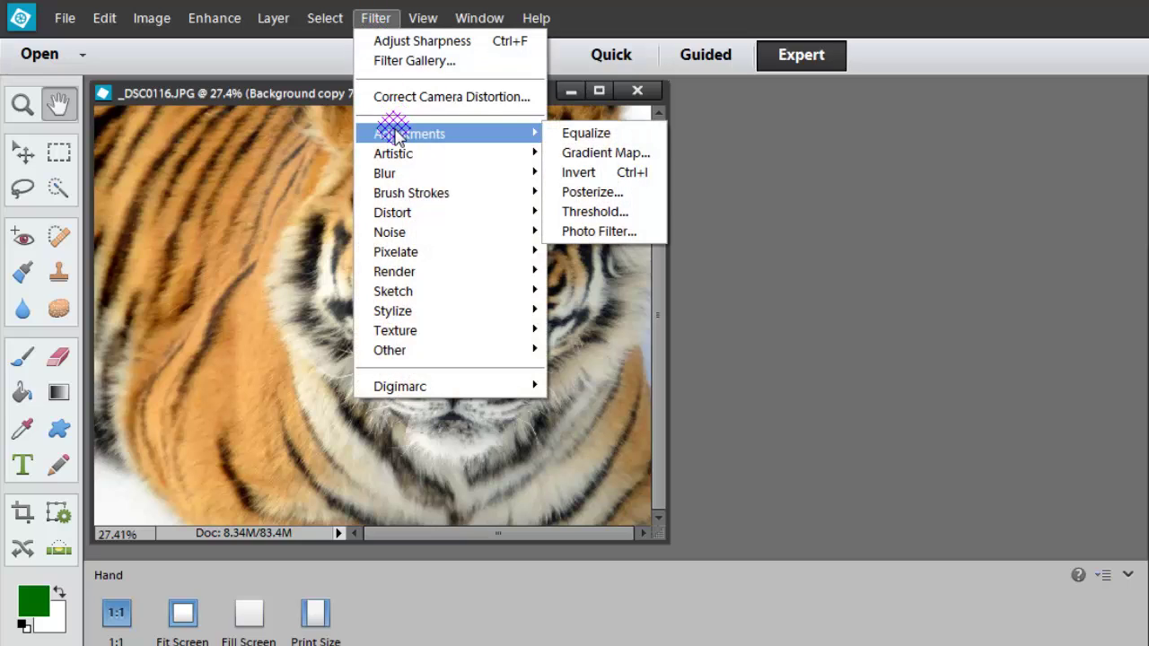
pyautogui.click(598, 174)
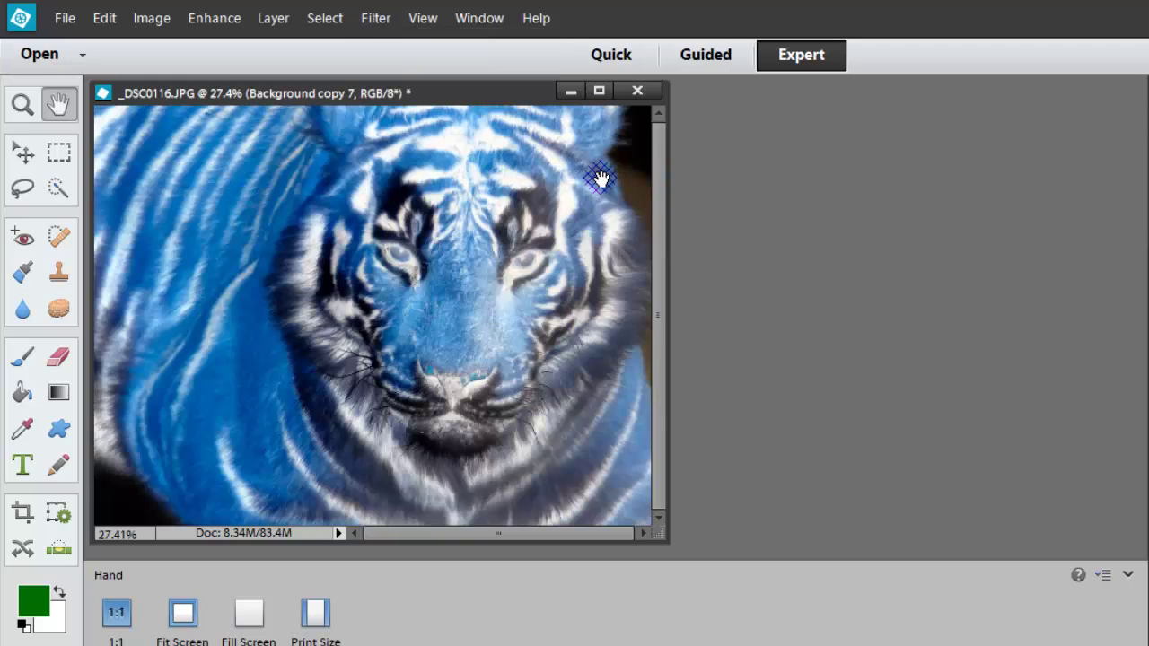
pyautogui.click(377, 24)
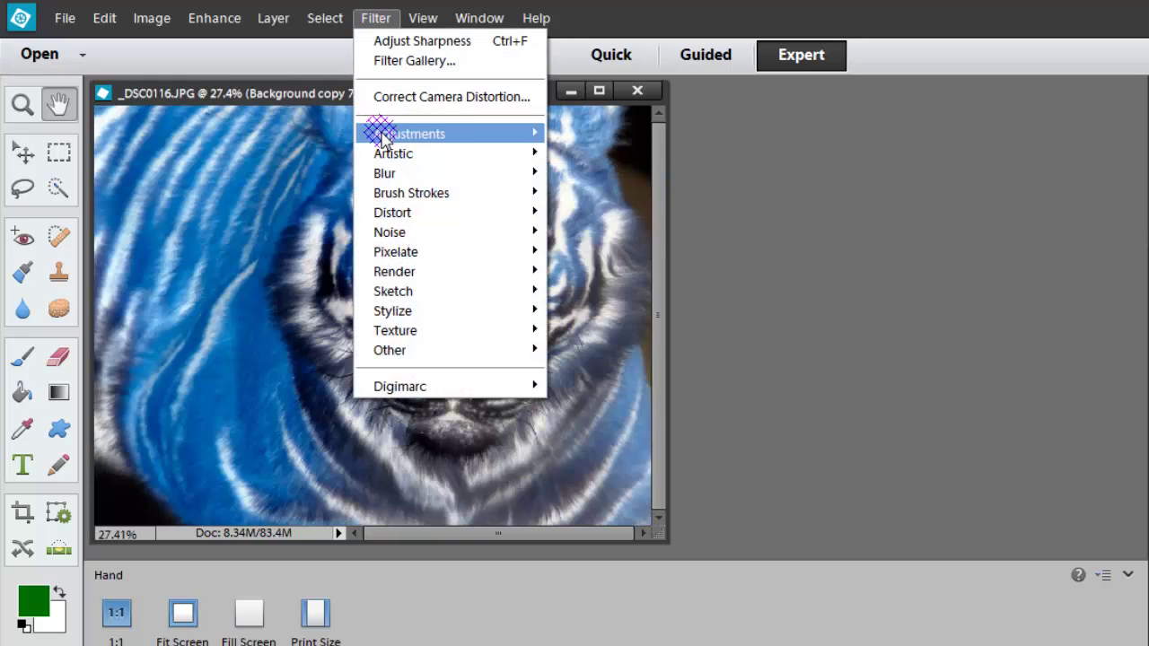
pyautogui.moveTo(386, 134)
pyautogui.click(617, 192)
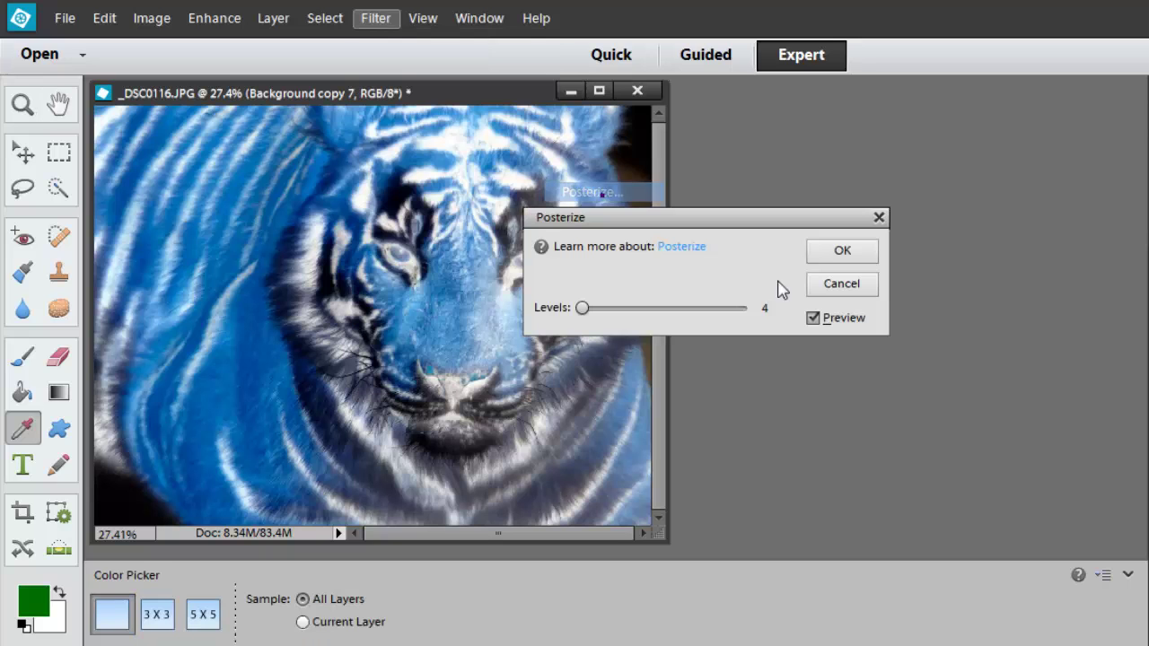
pyautogui.moveTo(592, 309)
pyautogui.mouseDown()
pyautogui.moveTo(610, 313)
pyautogui.moveTo(586, 308)
pyautogui.mouseUp()
pyautogui.click(828, 286)
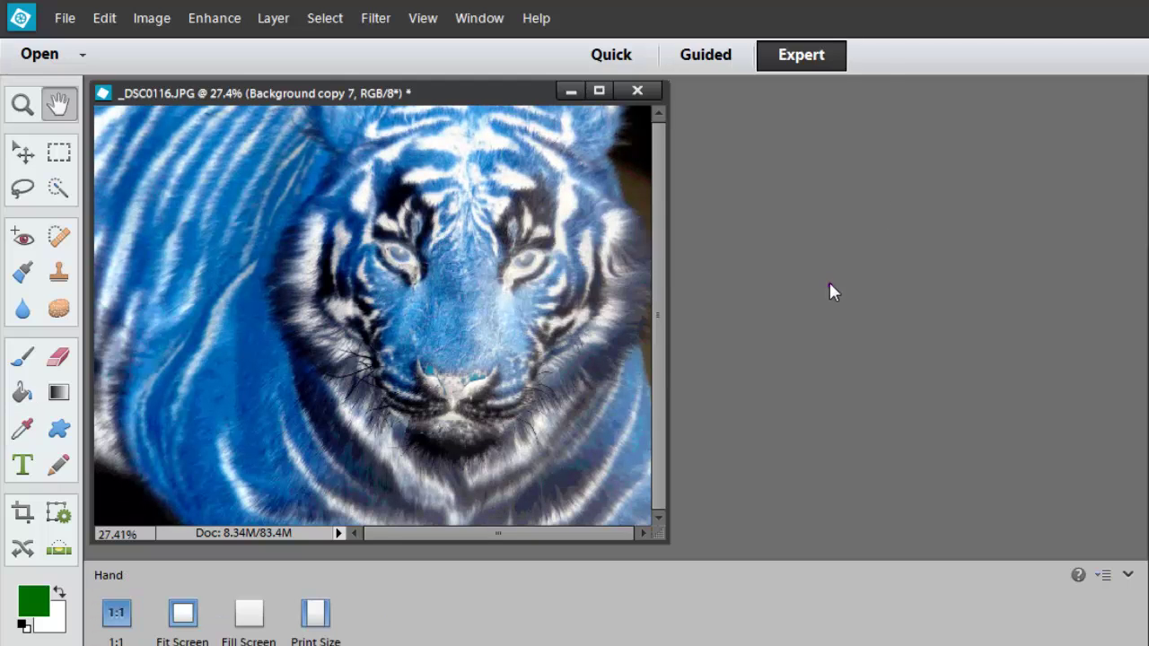
pyautogui.hotkey('ctrl', 'z')
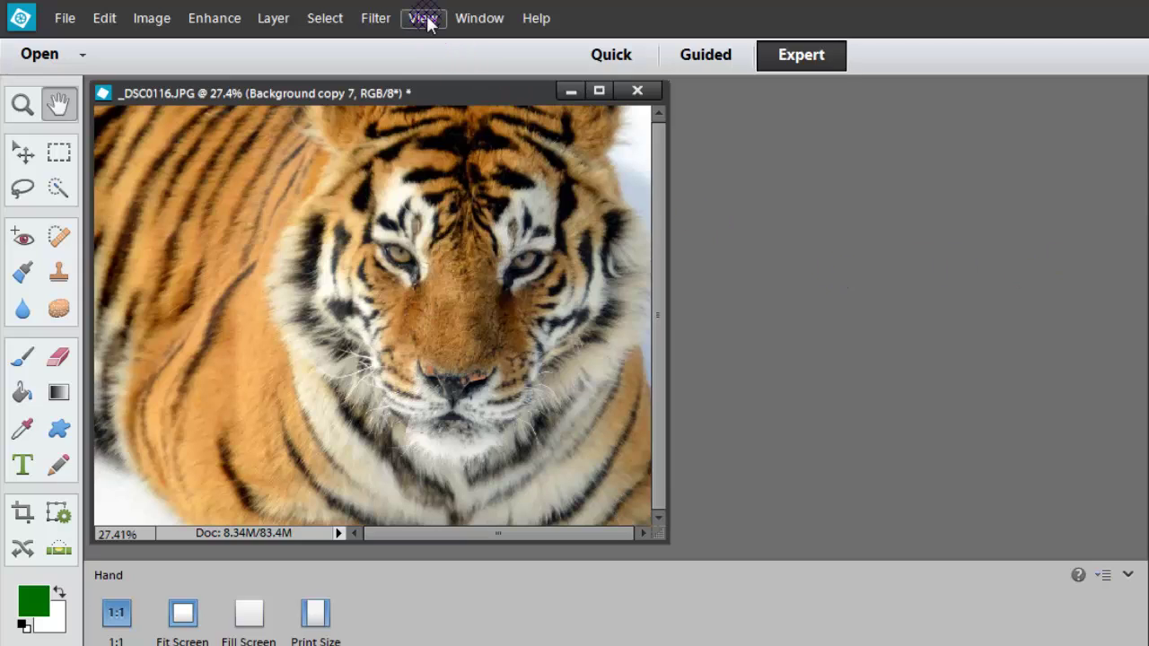
pyautogui.click(377, 18)
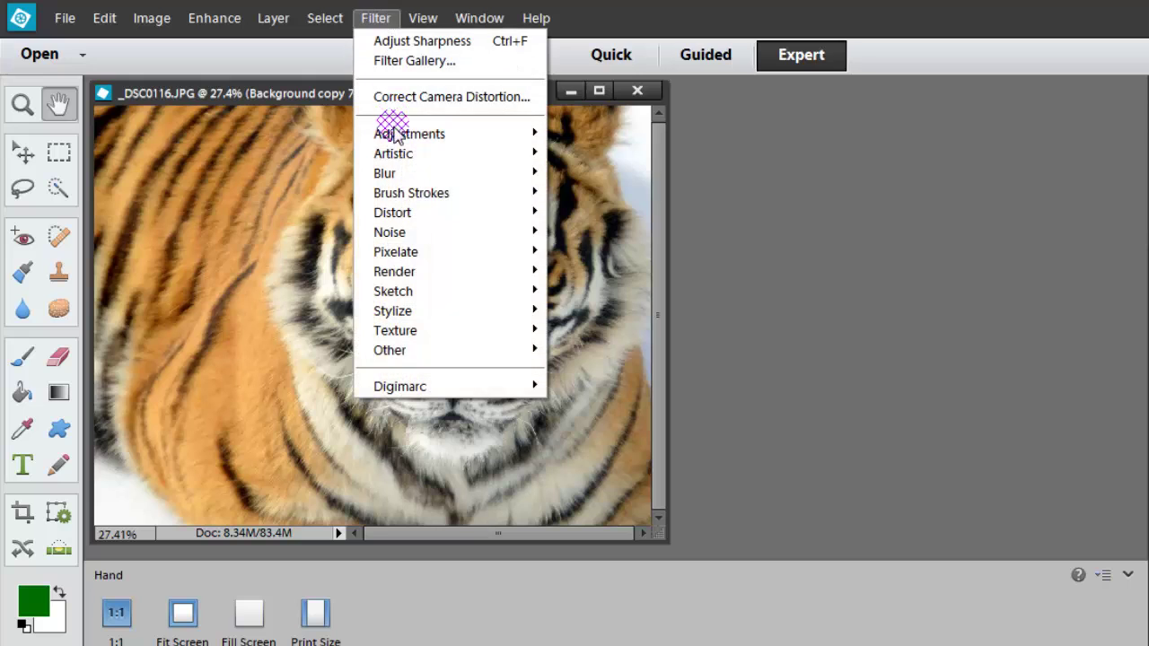
pyautogui.moveTo(397, 140)
pyautogui.click(603, 211)
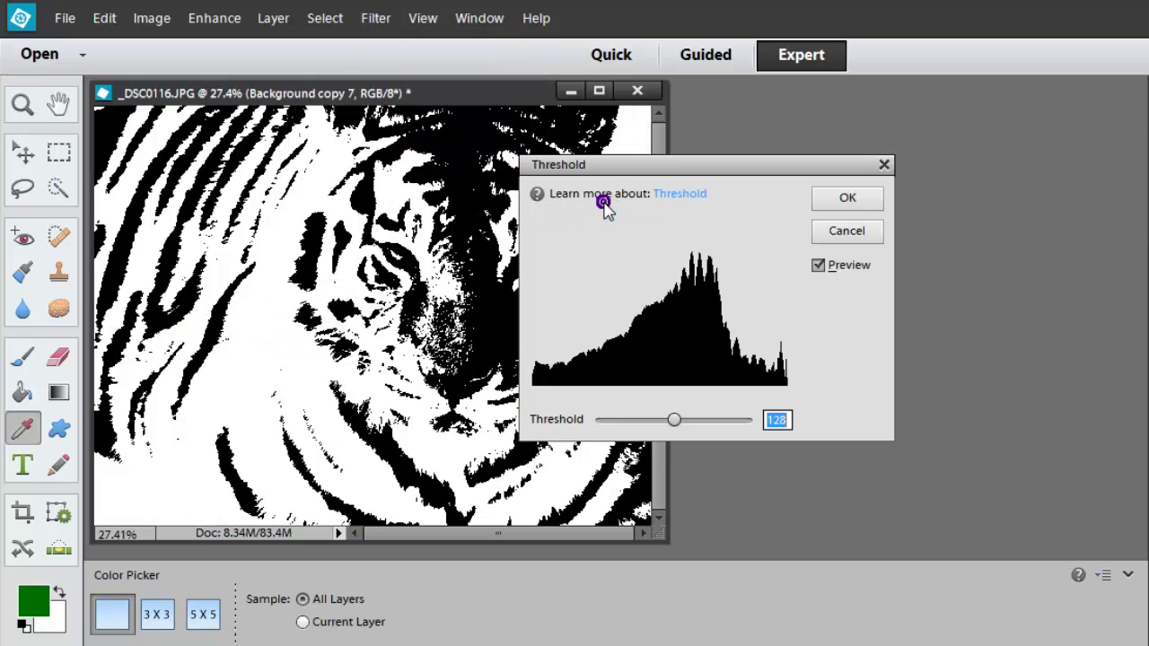
pyautogui.click(835, 231)
pyautogui.click(378, 17)
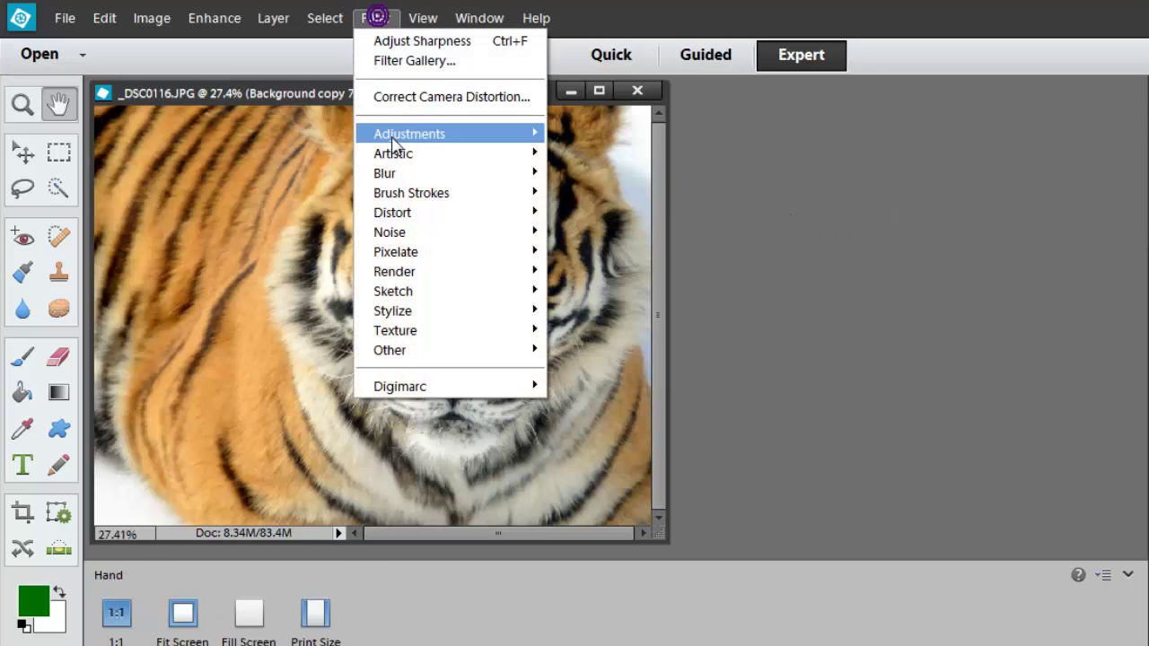
pyautogui.click(395, 134)
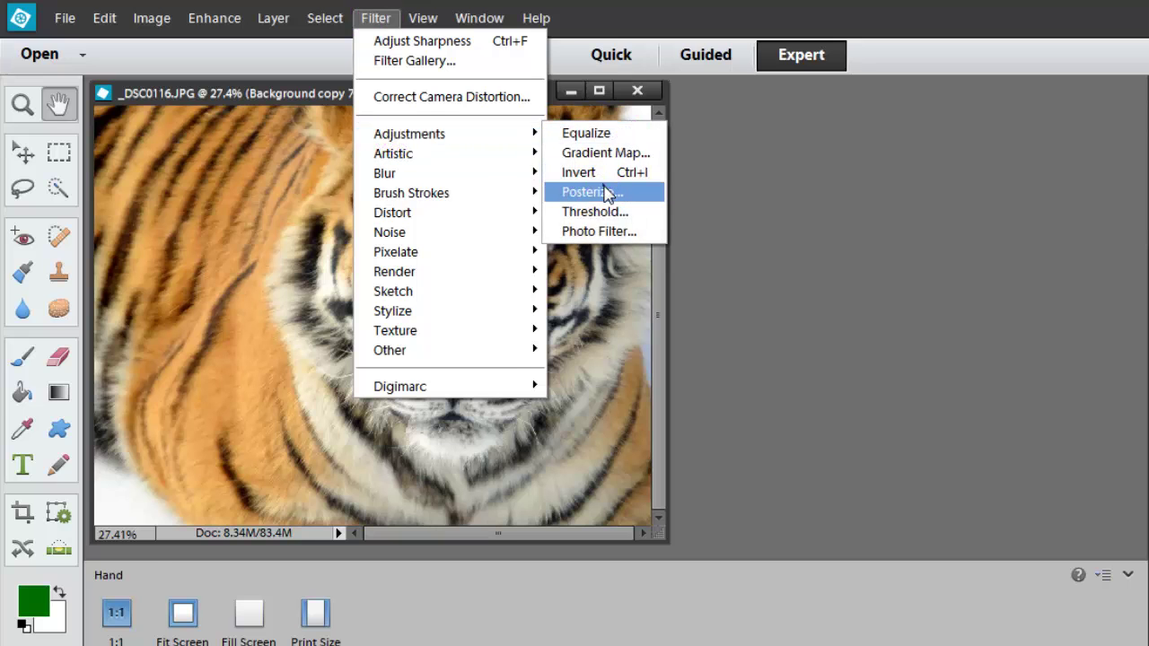
pyautogui.click(602, 190)
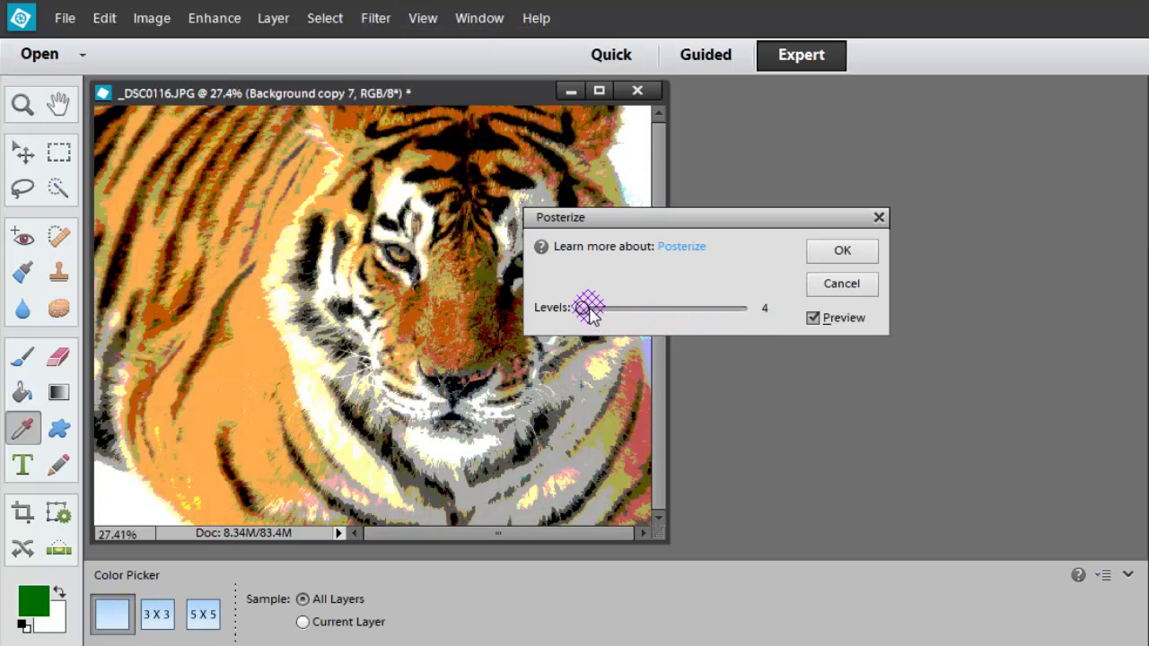
pyautogui.moveTo(585, 307); pyautogui.dragTo(582, 308)
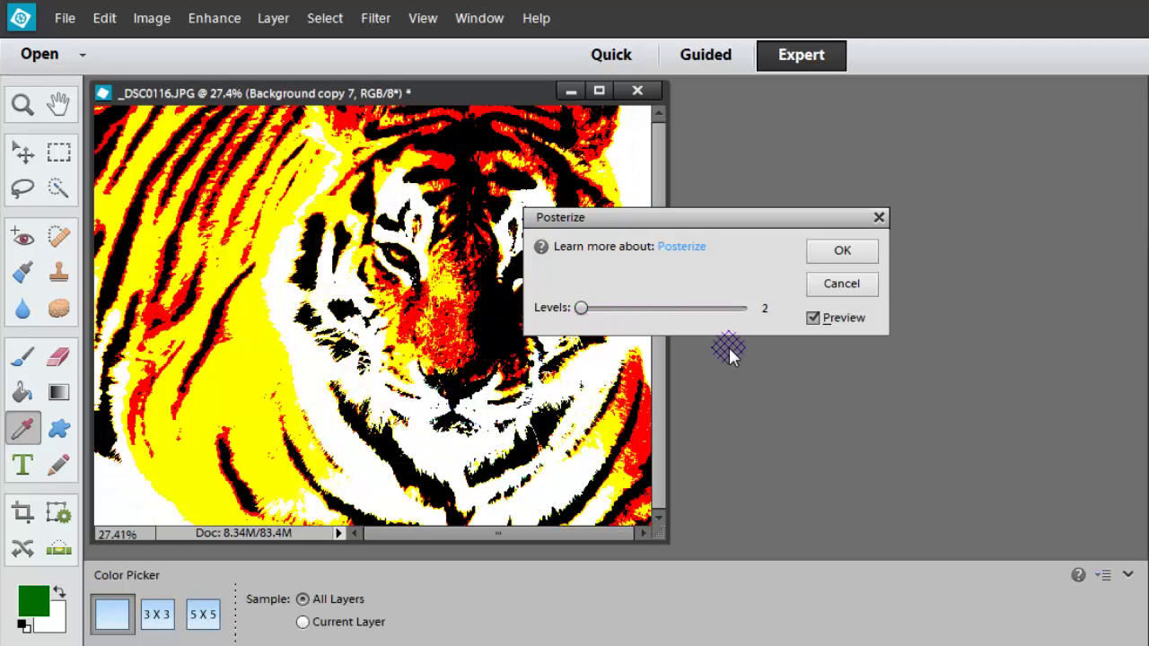
pyautogui.click(866, 254)
pyautogui.press('h')
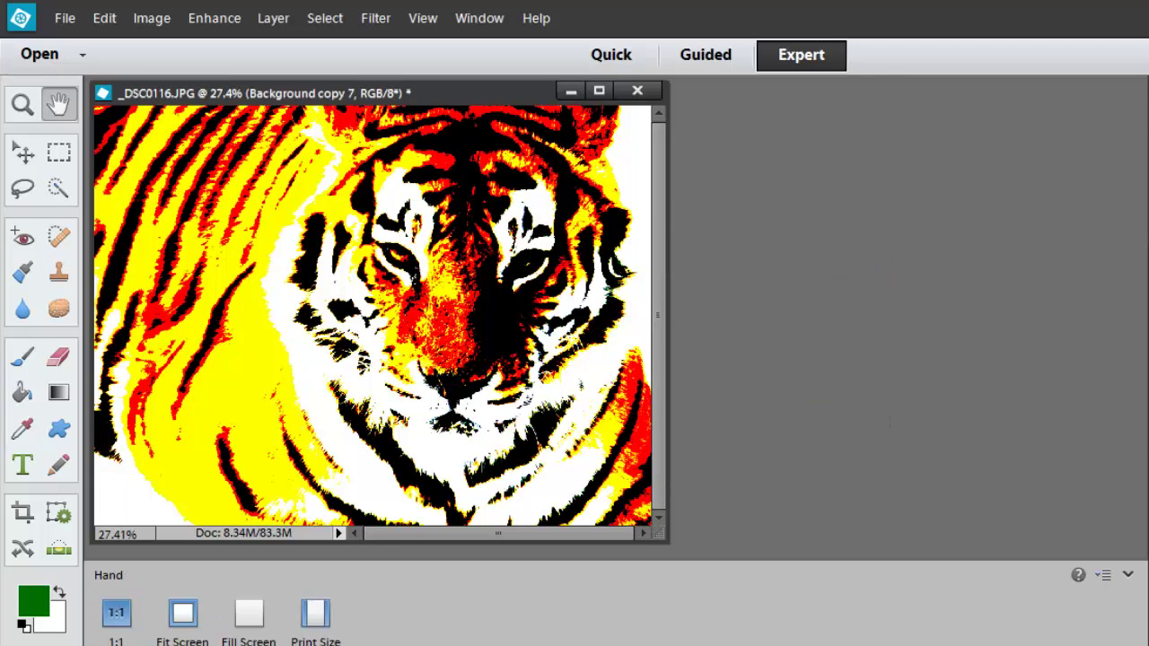
pyautogui.hotkey('ctrl', 'z')
pyautogui.hotkey('ctrl', 'y')
pyautogui.hotkey('ctrl', 'z')
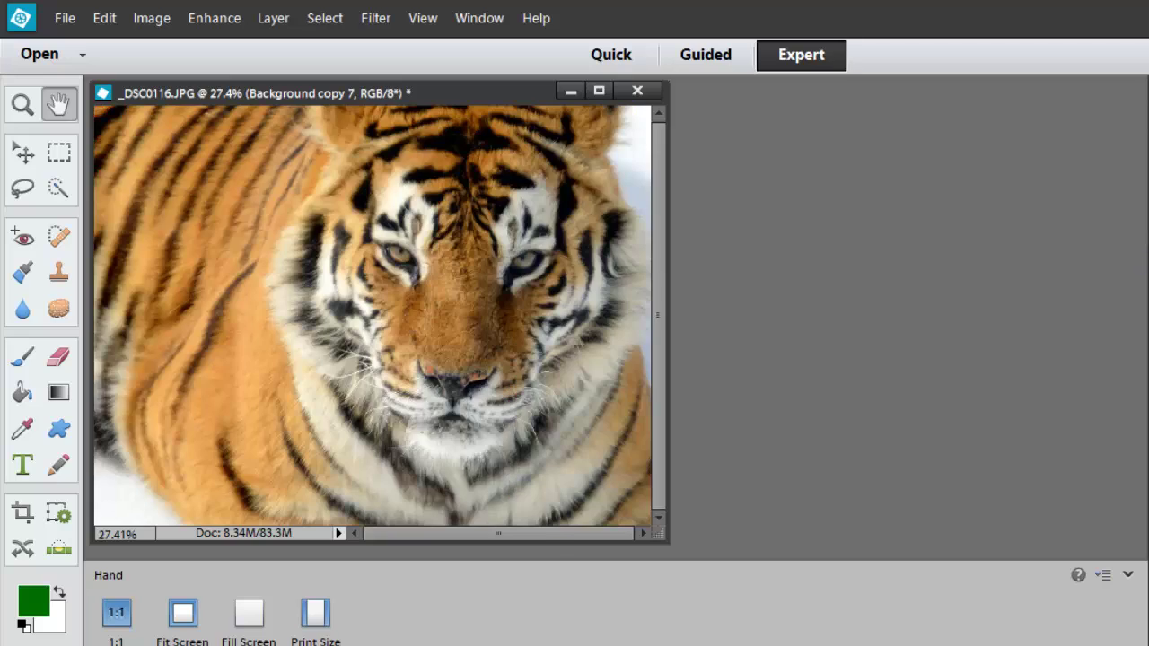
# Step: Apply Poster Edges to Background copy 6 with edge thickness 5, intensity 4, posterization 5
pyautogui.click(372, 18)
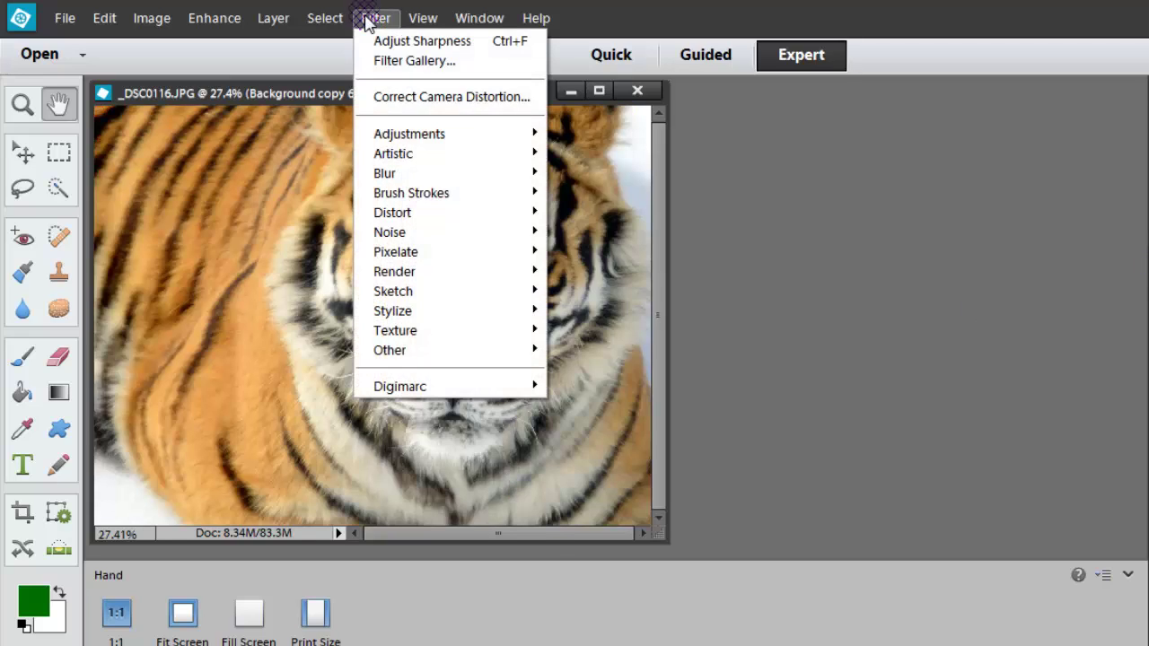
pyautogui.moveTo(379, 160)
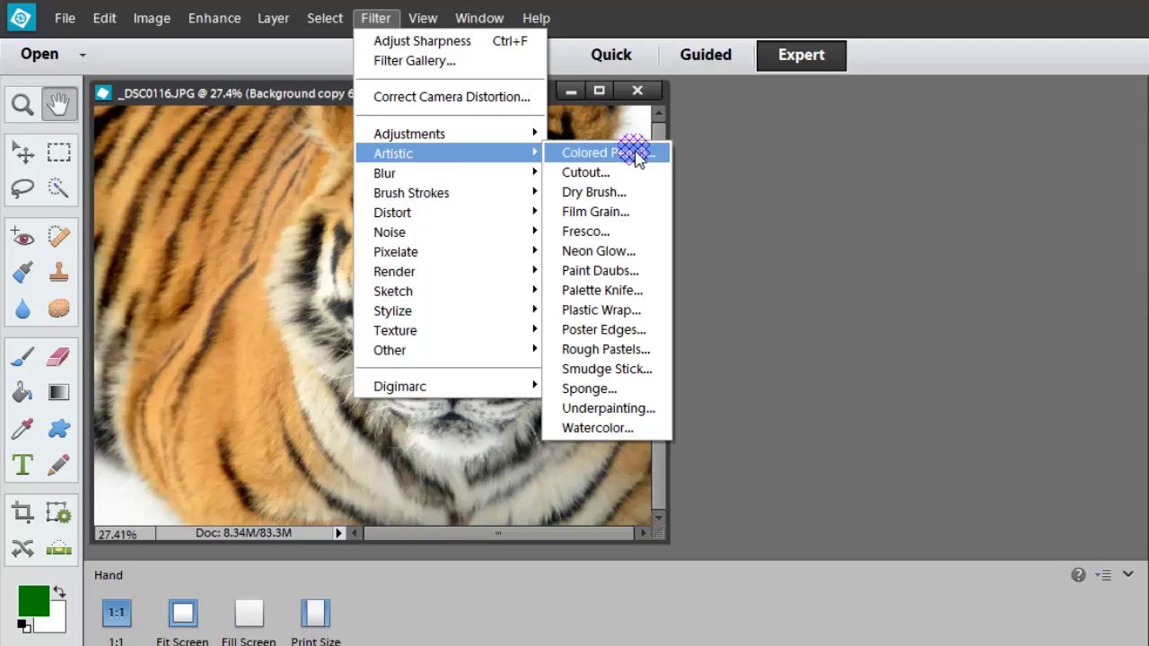
pyautogui.click(615, 332)
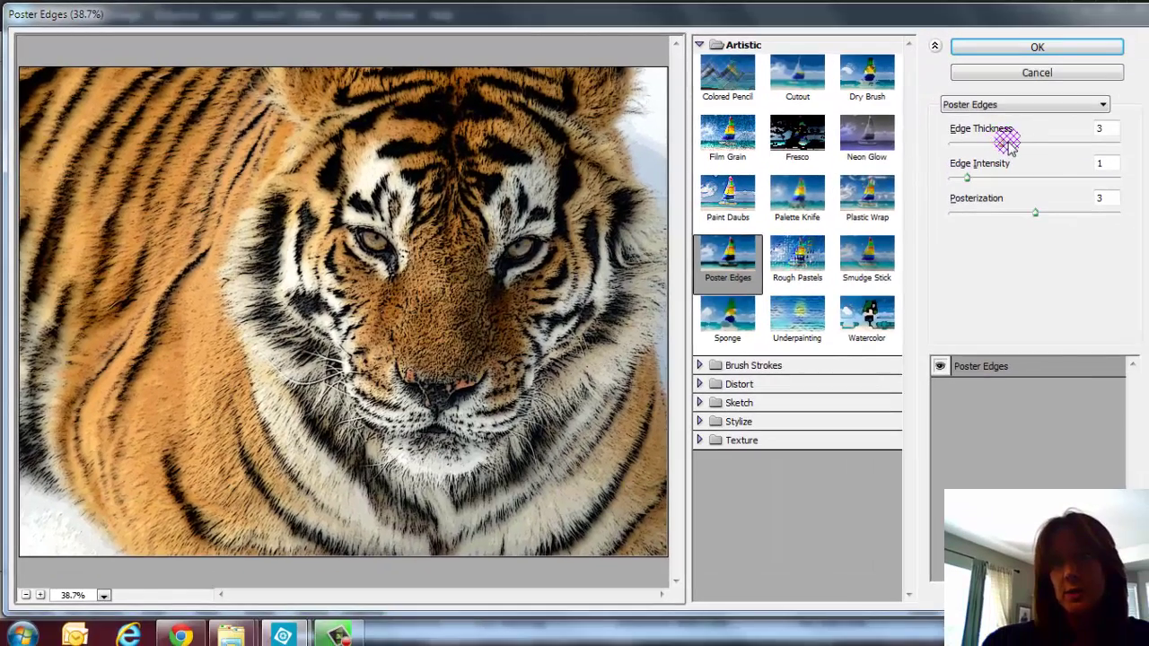
pyautogui.moveTo(1008, 144); pyautogui.dragTo(1025, 143)
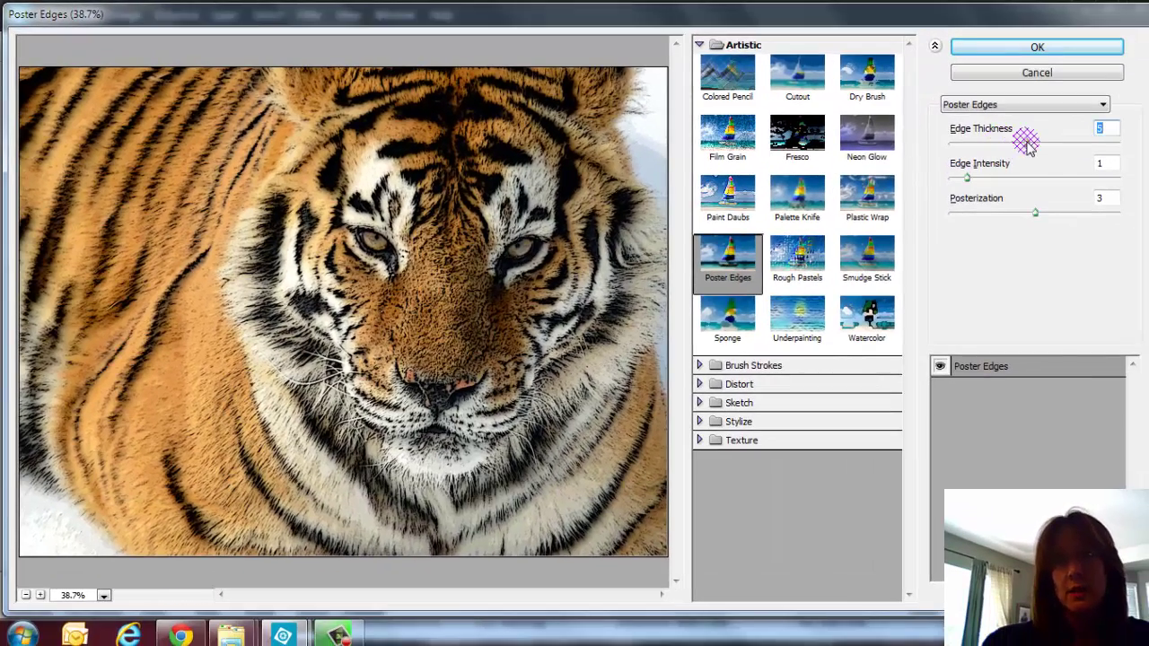
pyautogui.moveTo(960, 178); pyautogui.dragTo(1006, 177)
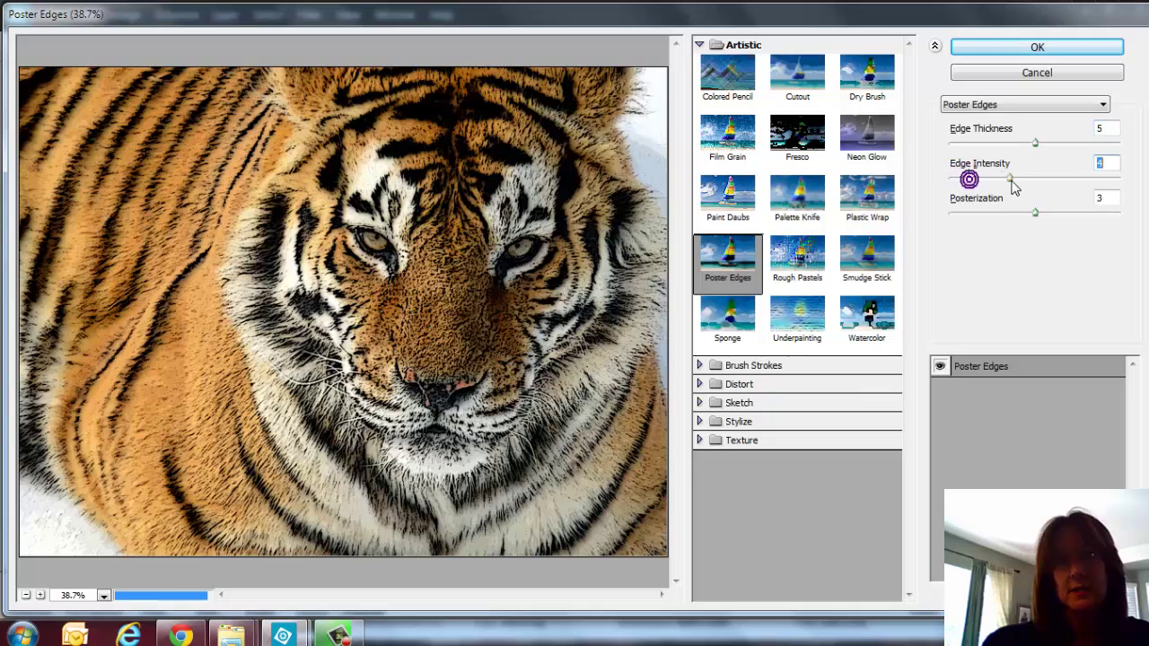
pyautogui.moveTo(1035, 213); pyautogui.dragTo(1093, 220)
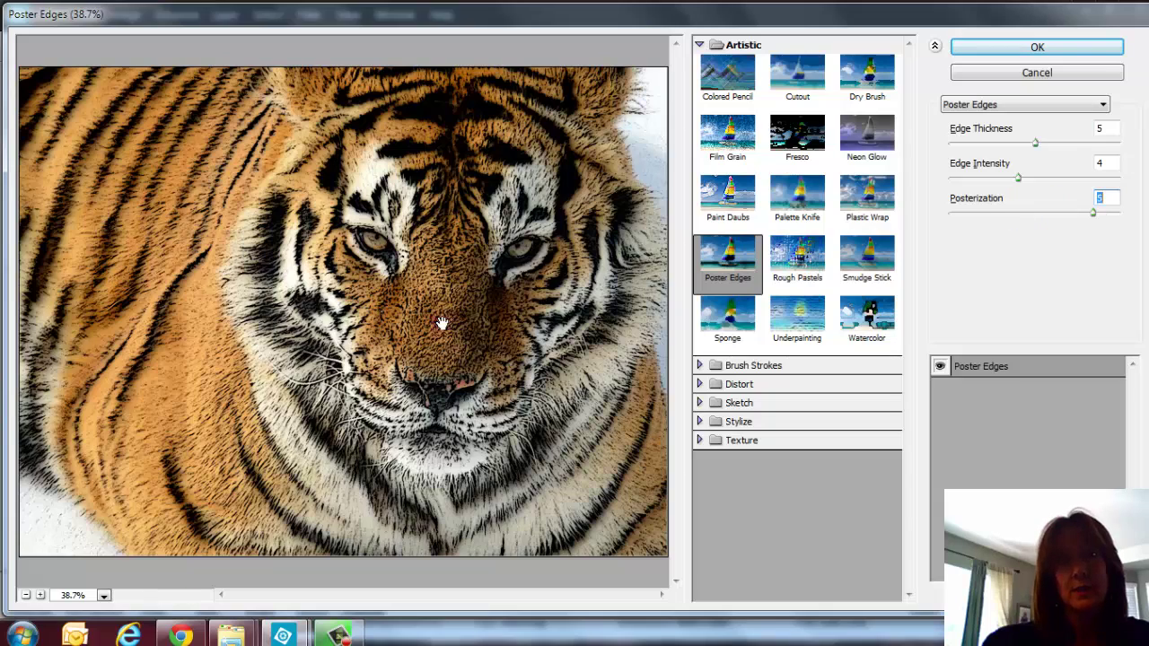
pyautogui.click(1039, 47)
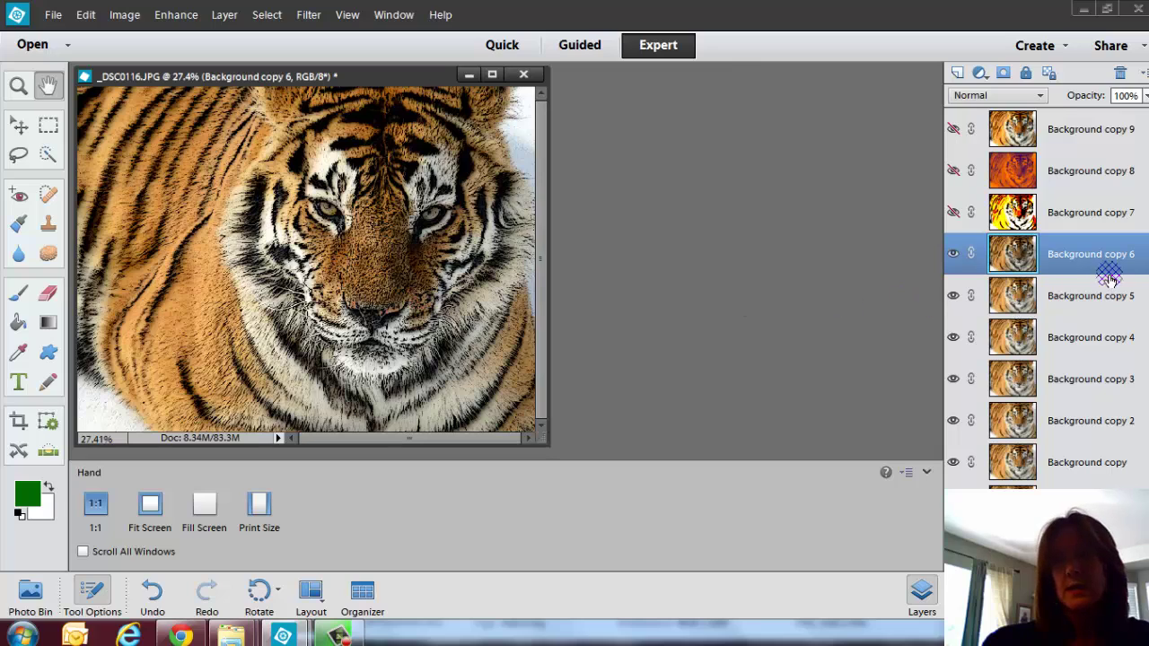
# Step: Hide Background copy 6 and select Background copy 5
pyautogui.moveTo(1097, 260); pyautogui.dragTo(1065, 264)
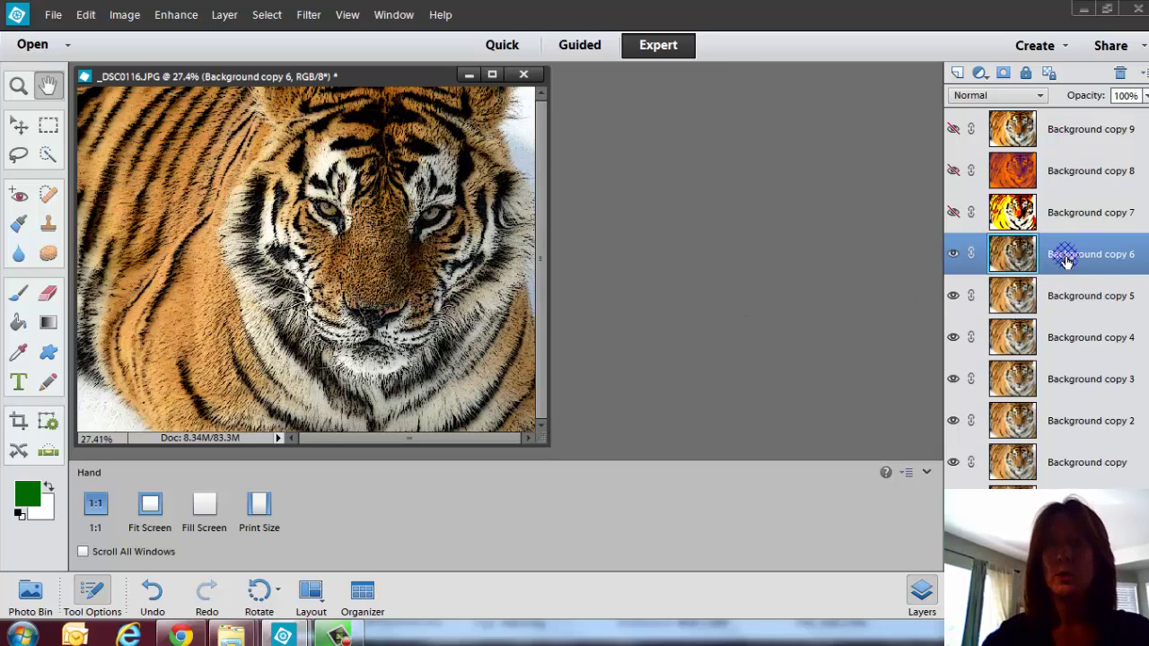
pyautogui.click(953, 254)
pyautogui.click(1099, 295)
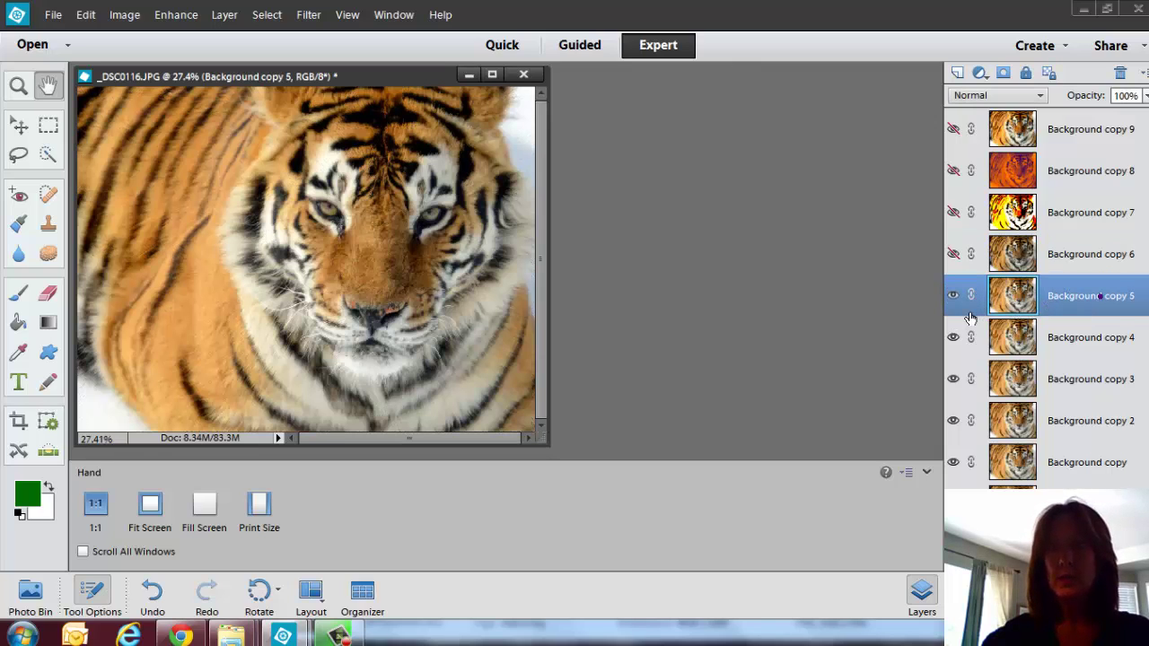
# Step: Apply Watercolor to Background copy 5 with brush detail 9, shadow intensity 1, texture 1
pyautogui.click(302, 15)
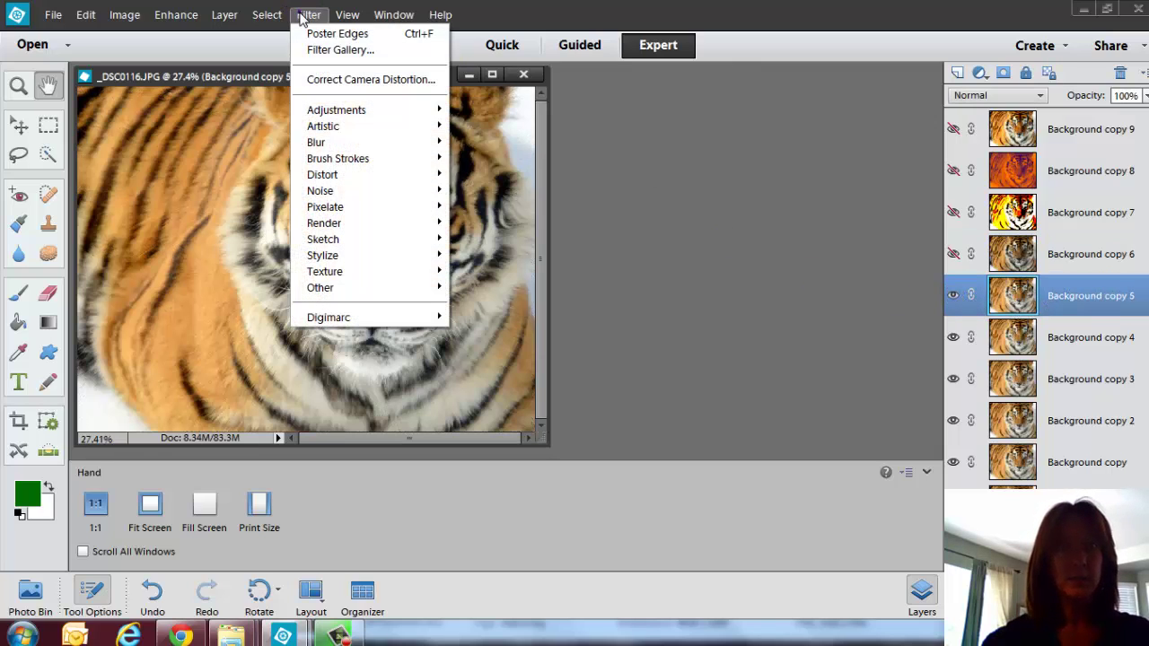
pyautogui.moveTo(340, 157)
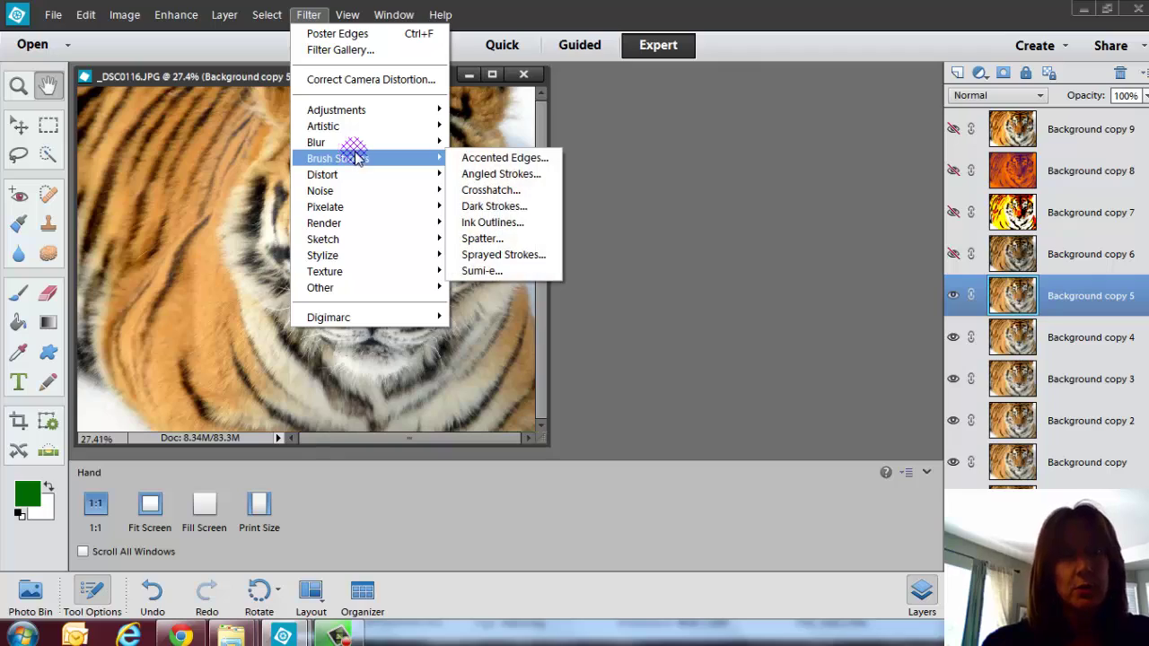
pyautogui.click(485, 160)
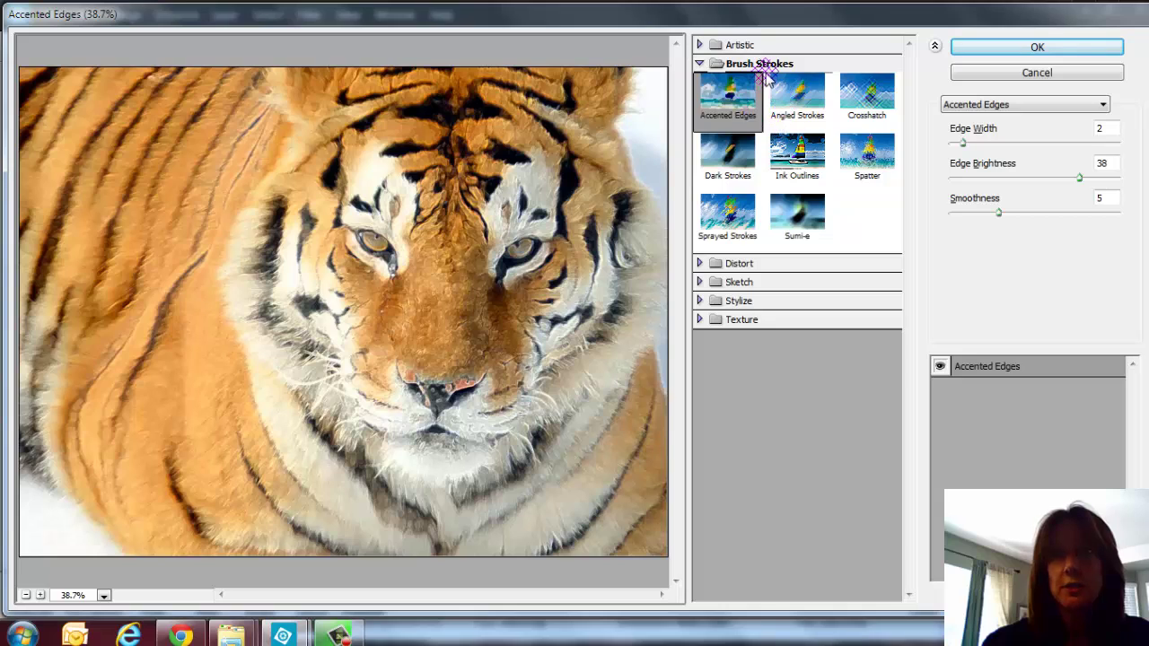
pyautogui.click(864, 105)
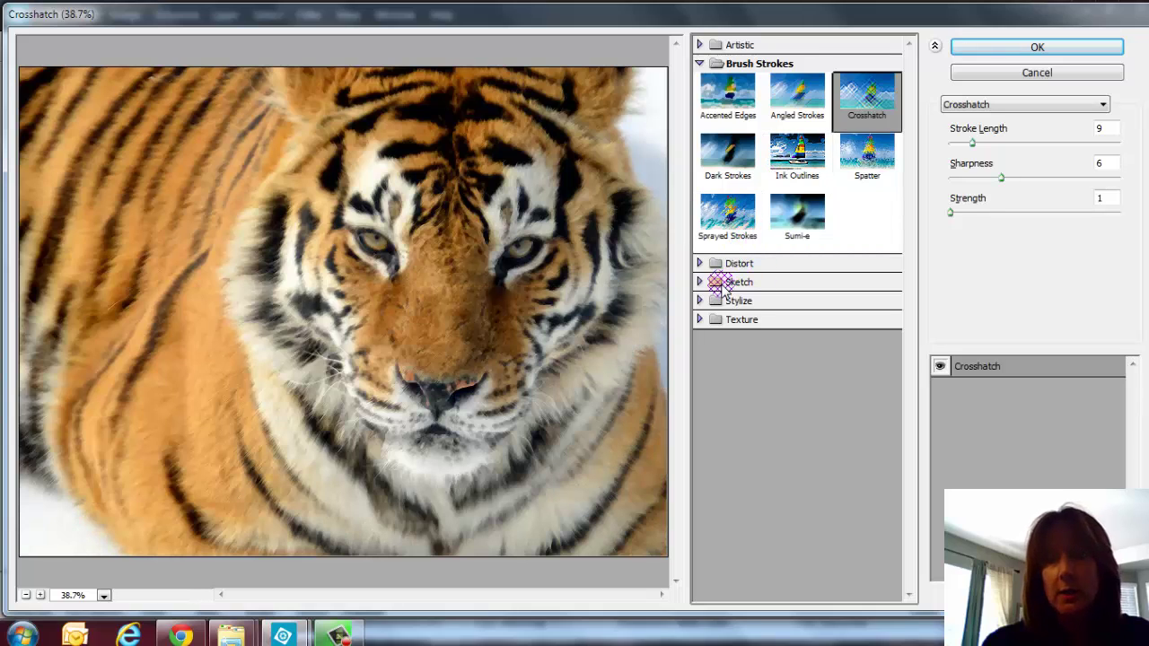
pyautogui.click(699, 45)
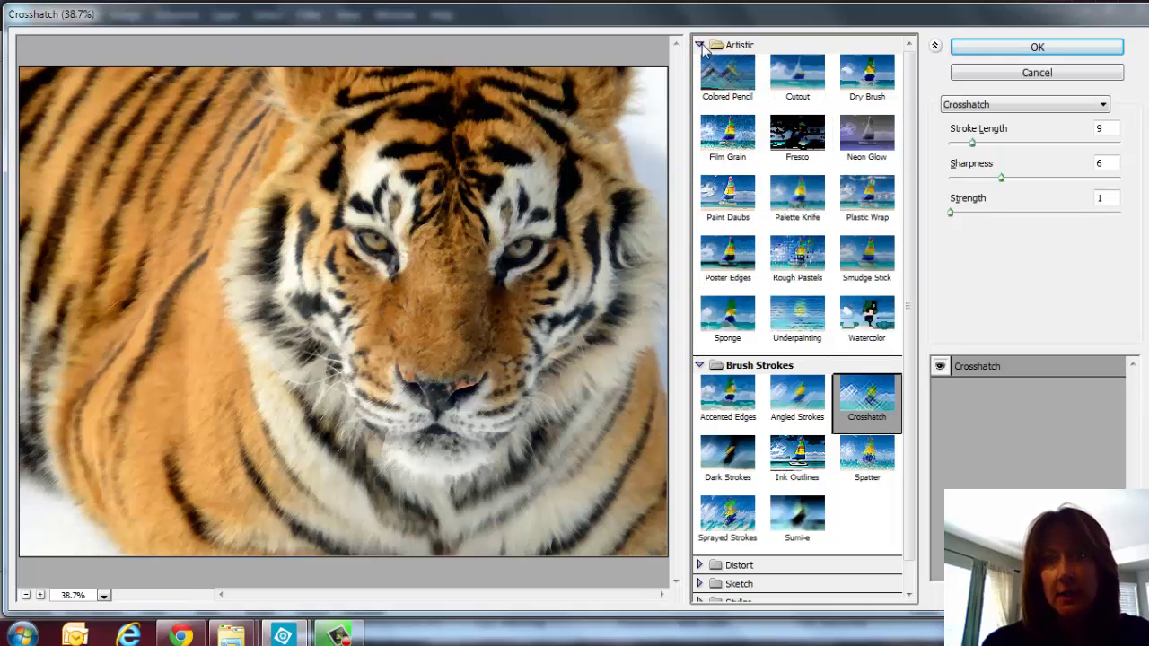
pyautogui.click(866, 319)
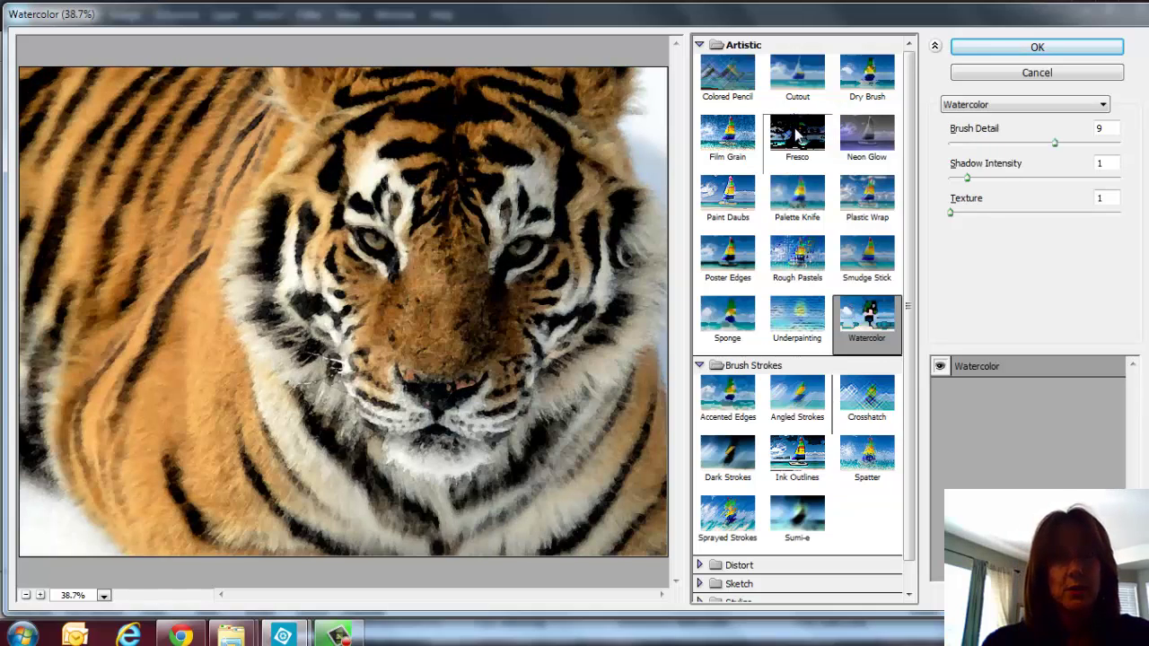
pyautogui.click(1035, 47)
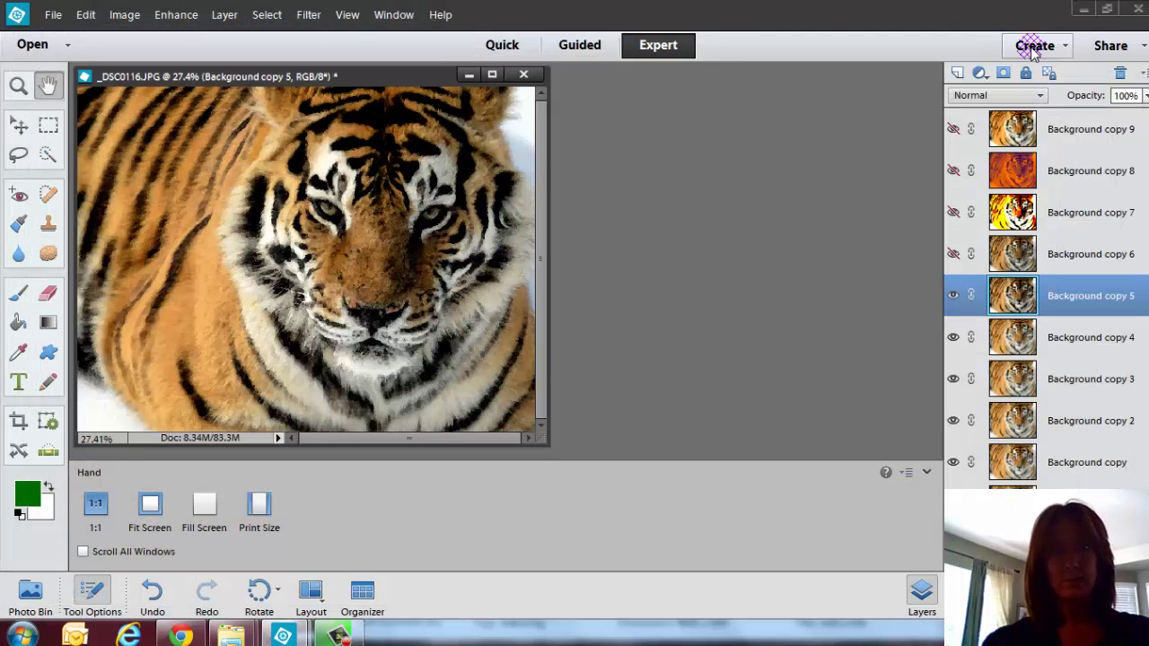
# Step: Apply Fresco with a larger brush to Background copy 4, then hide it and select copy 3
pyautogui.click(1072, 338)
pyautogui.click(953, 296)
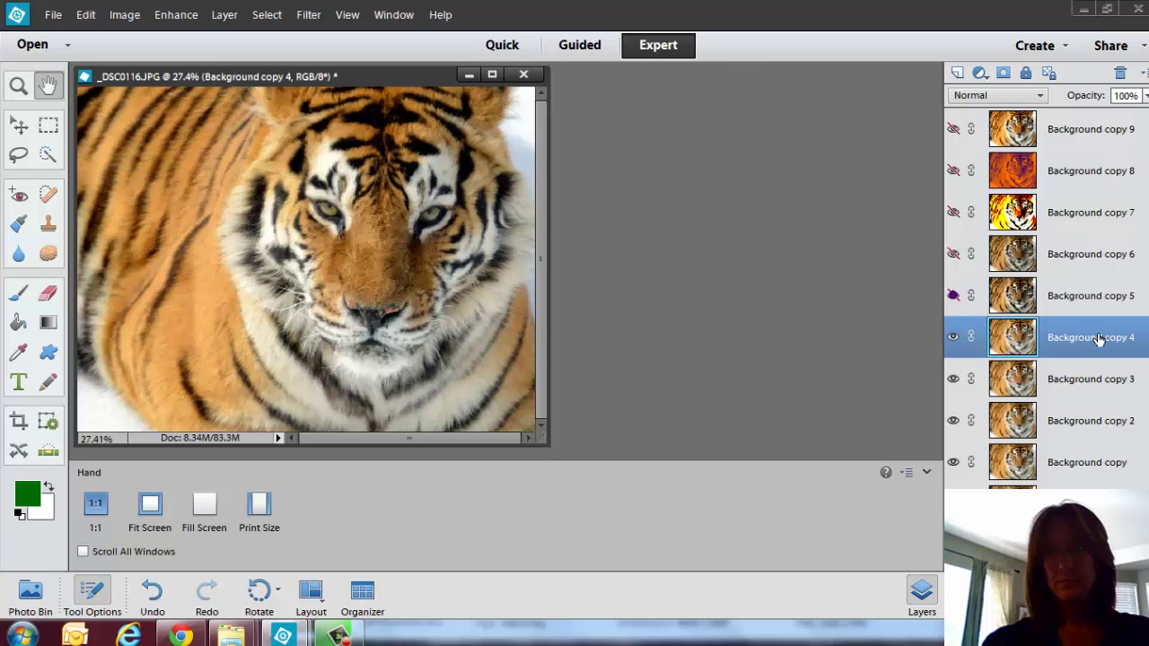
pyautogui.click(312, 18)
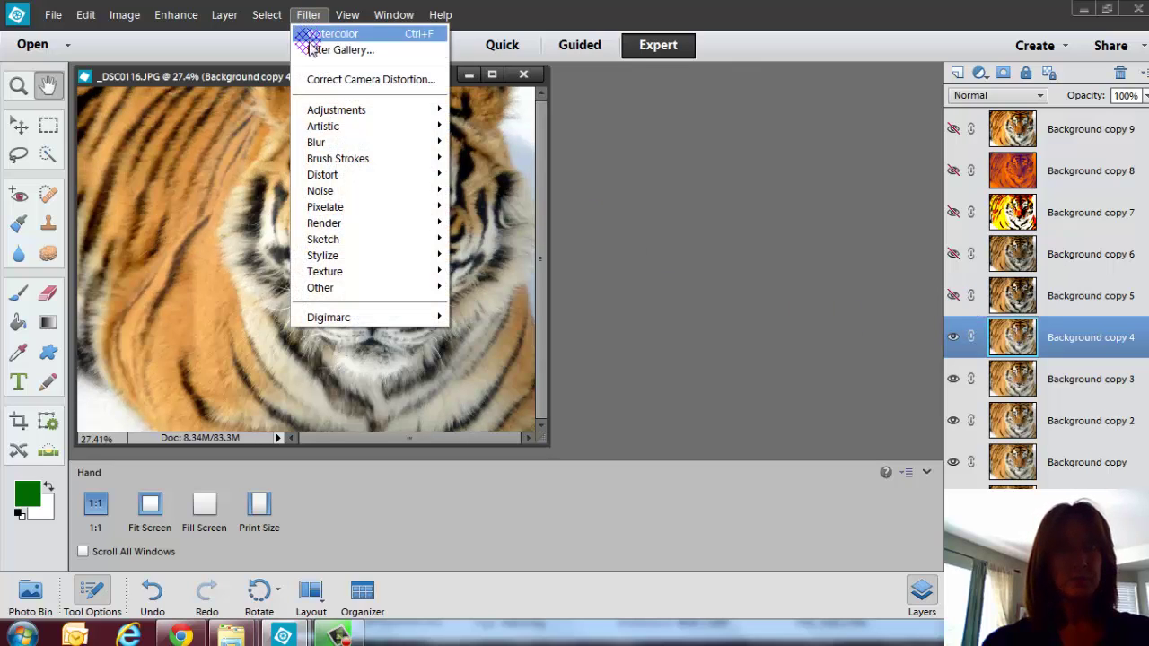
pyautogui.moveTo(314, 111)
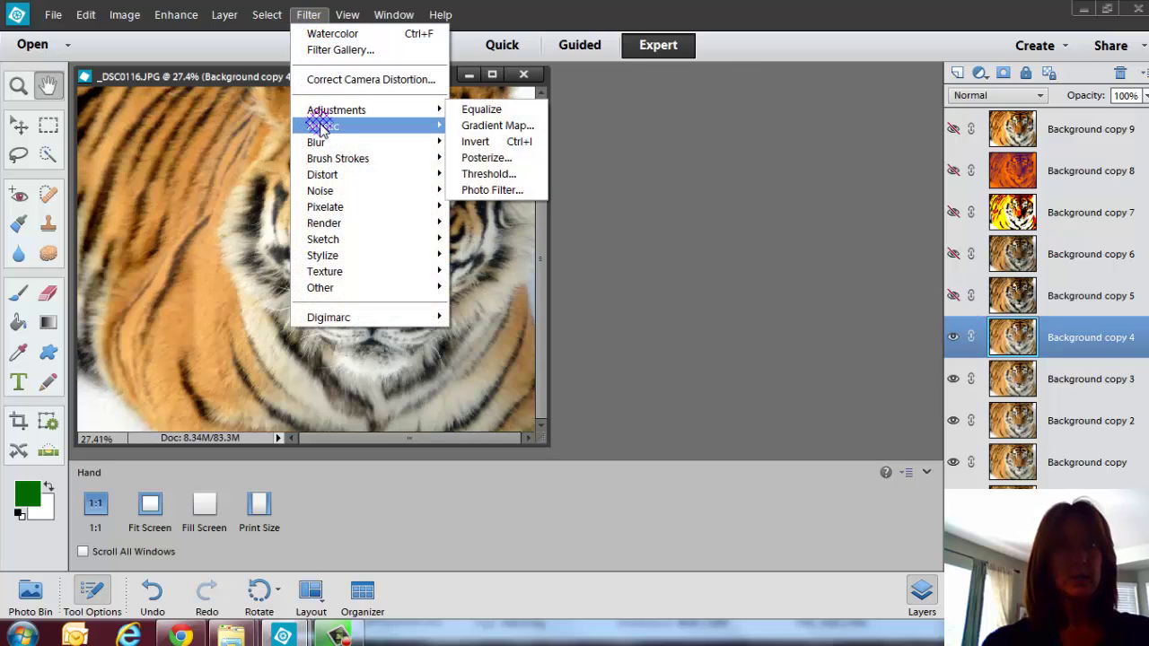
pyautogui.click(518, 192)
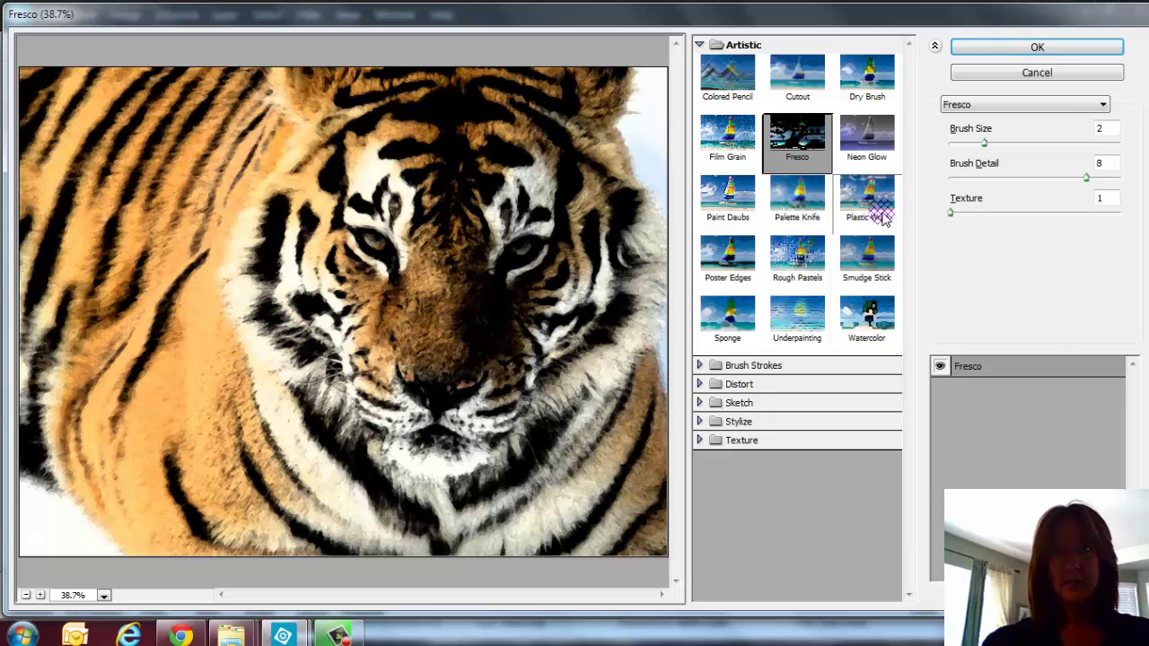
pyautogui.moveTo(985, 143)
pyautogui.mouseDown()
pyautogui.moveTo(1014, 147)
pyautogui.moveTo(961, 141)
pyautogui.moveTo(1017, 148)
pyautogui.mouseUp()
pyautogui.click(1036, 47)
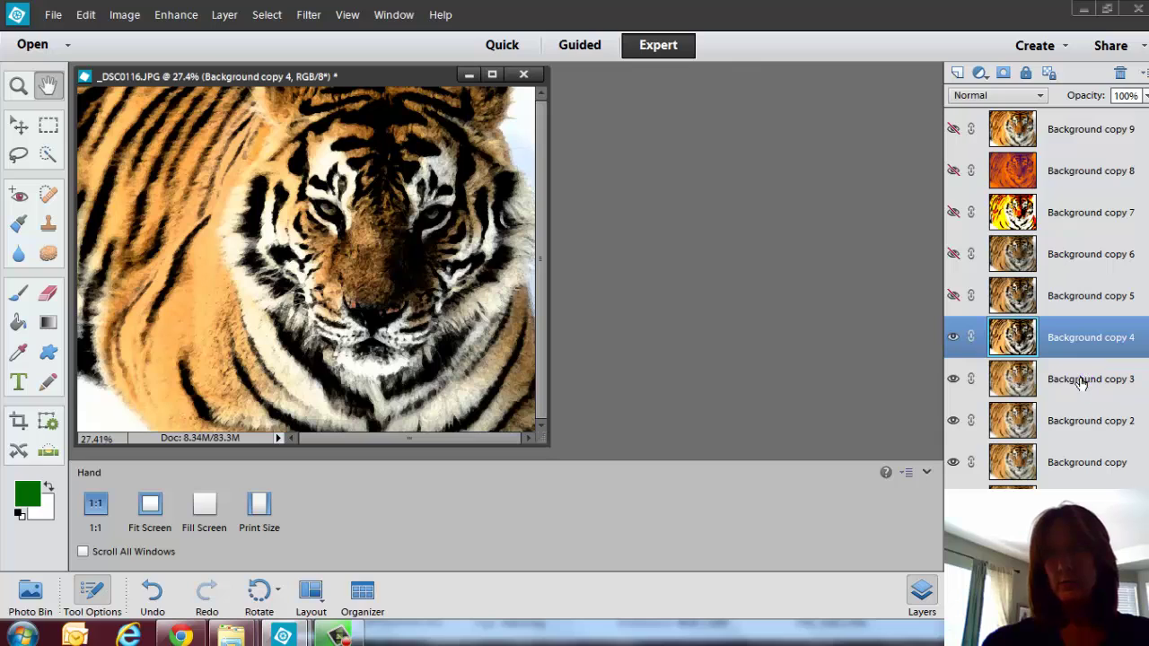
pyautogui.click(1081, 379)
pyautogui.click(953, 336)
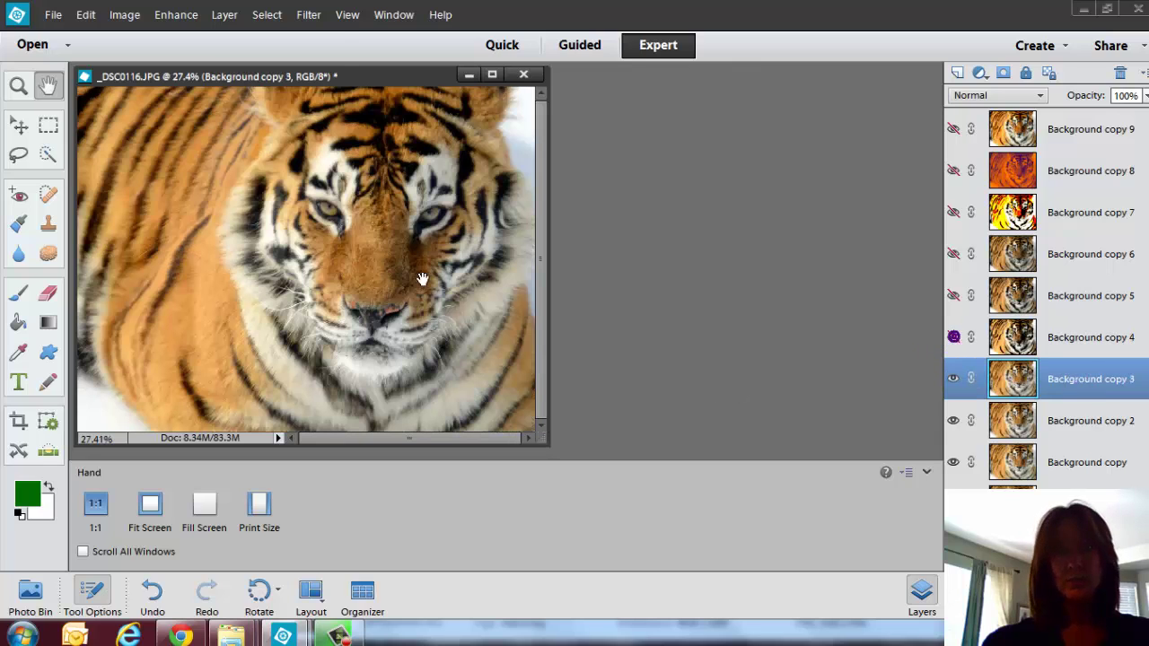
# Step: Apply Graphic Novel's Painted Gray preset to Background copy 3 with slightly higher contrast
pyautogui.click(307, 14)
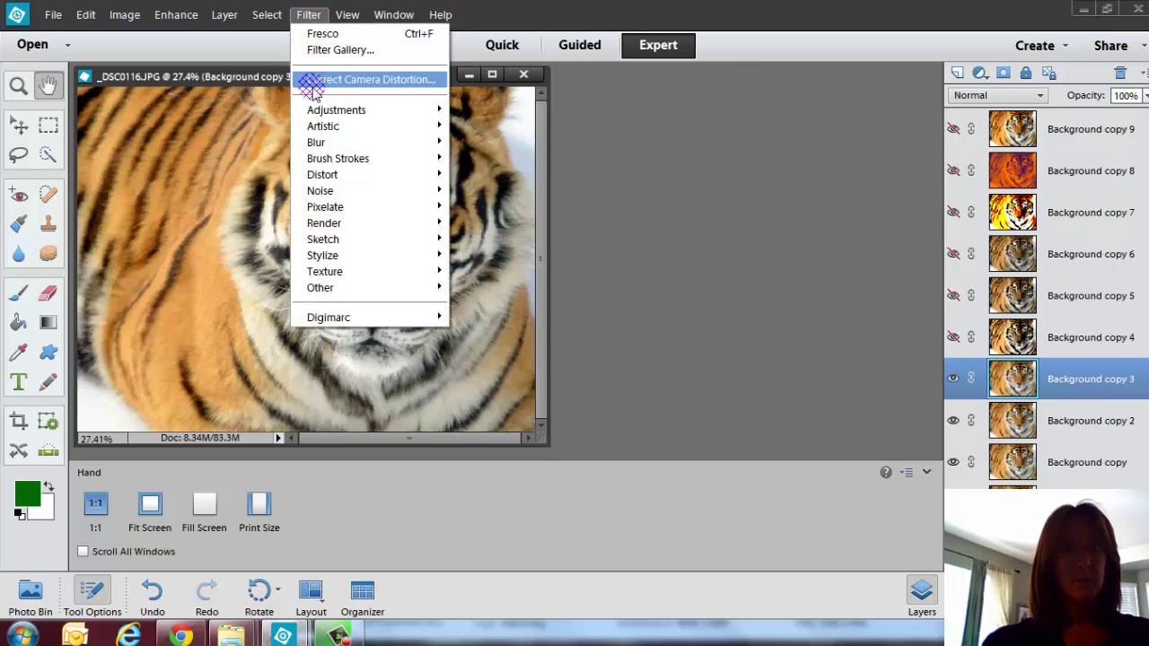
pyautogui.moveTo(314, 109)
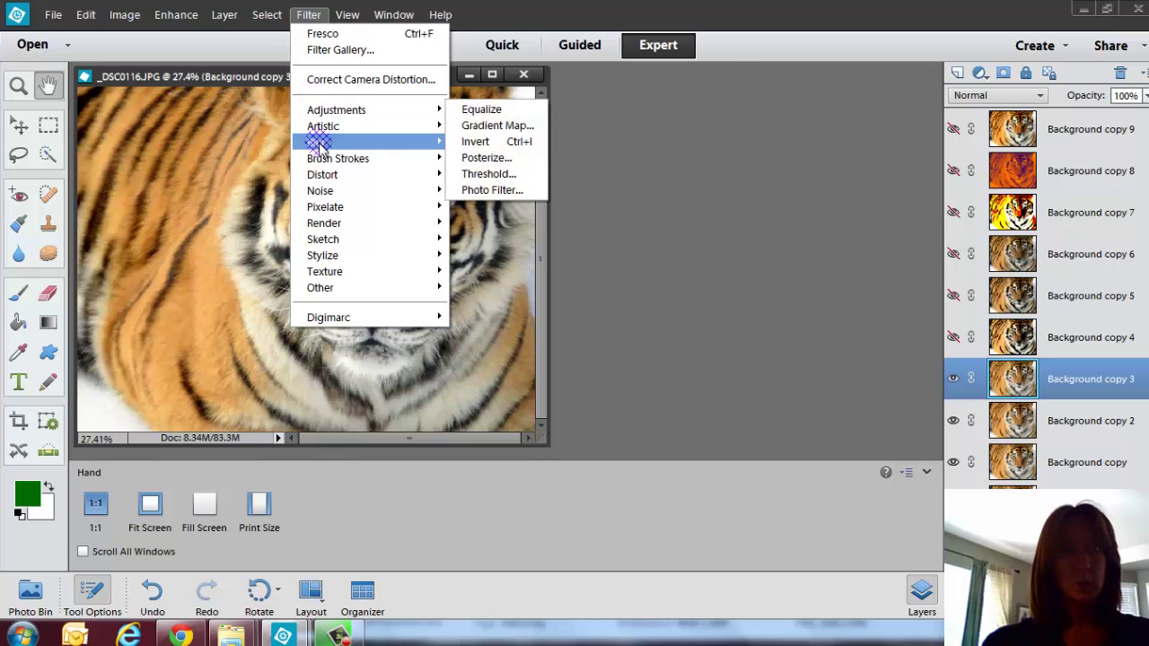
pyautogui.moveTo(320, 191)
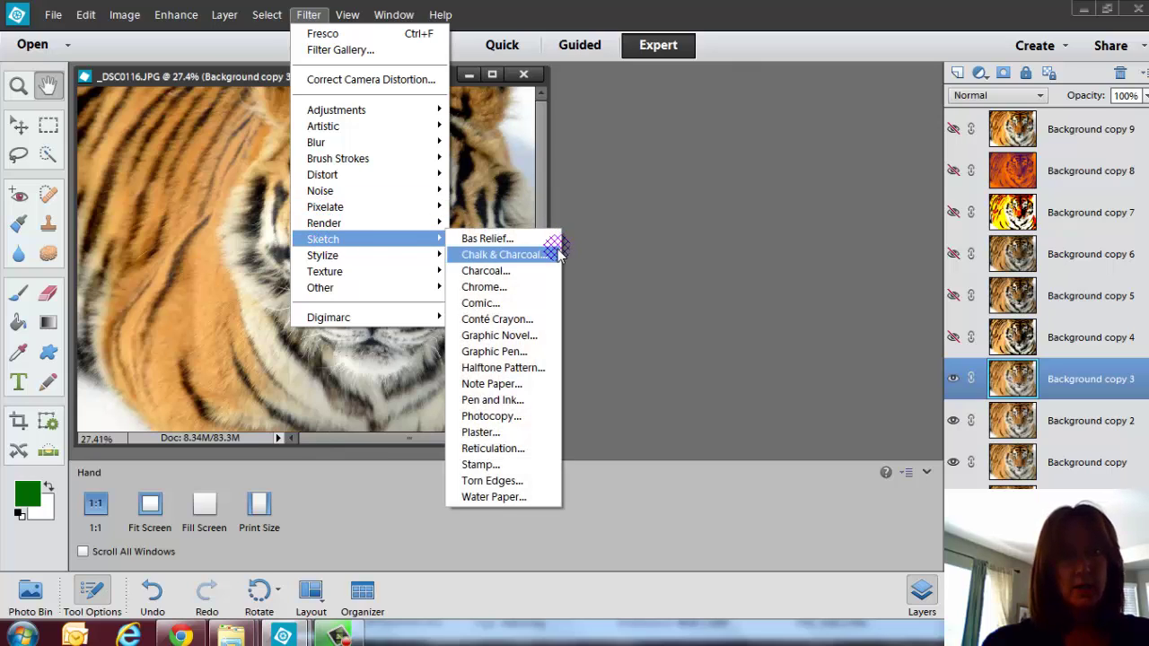
pyautogui.click(538, 350)
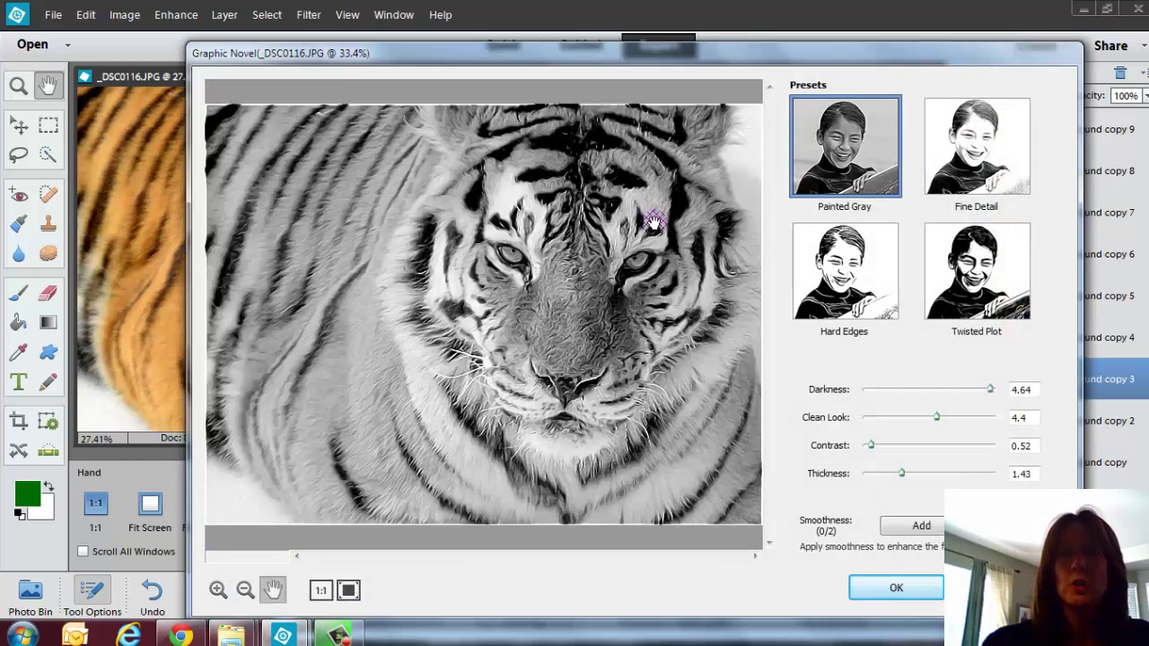
pyautogui.click(830, 273)
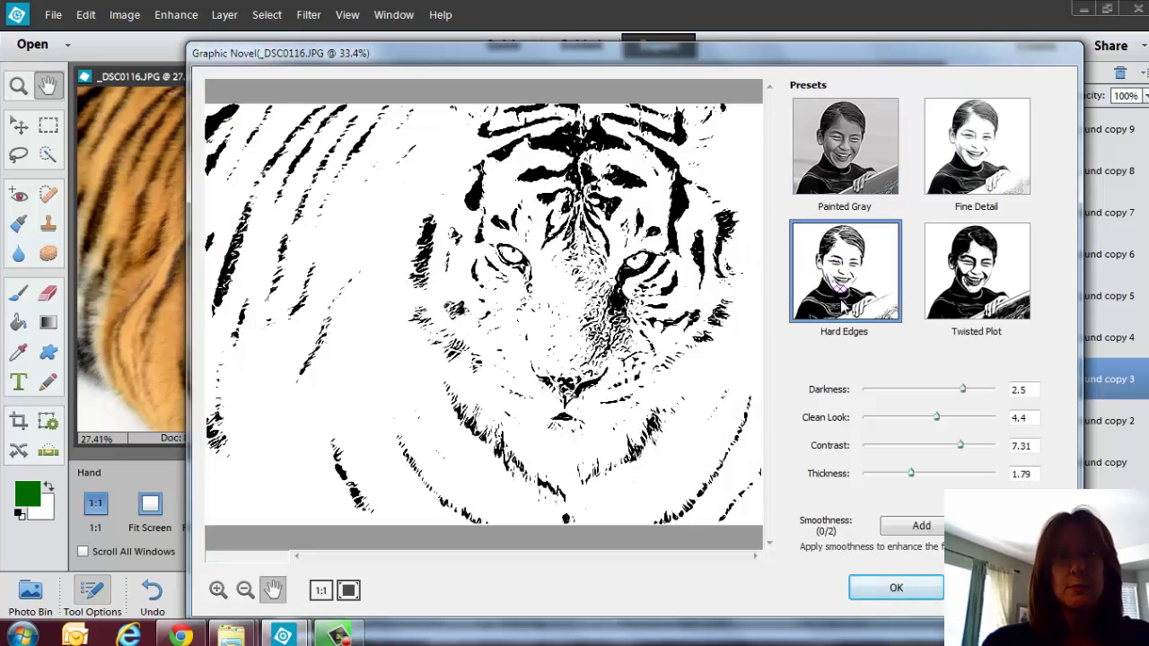
pyautogui.click(980, 146)
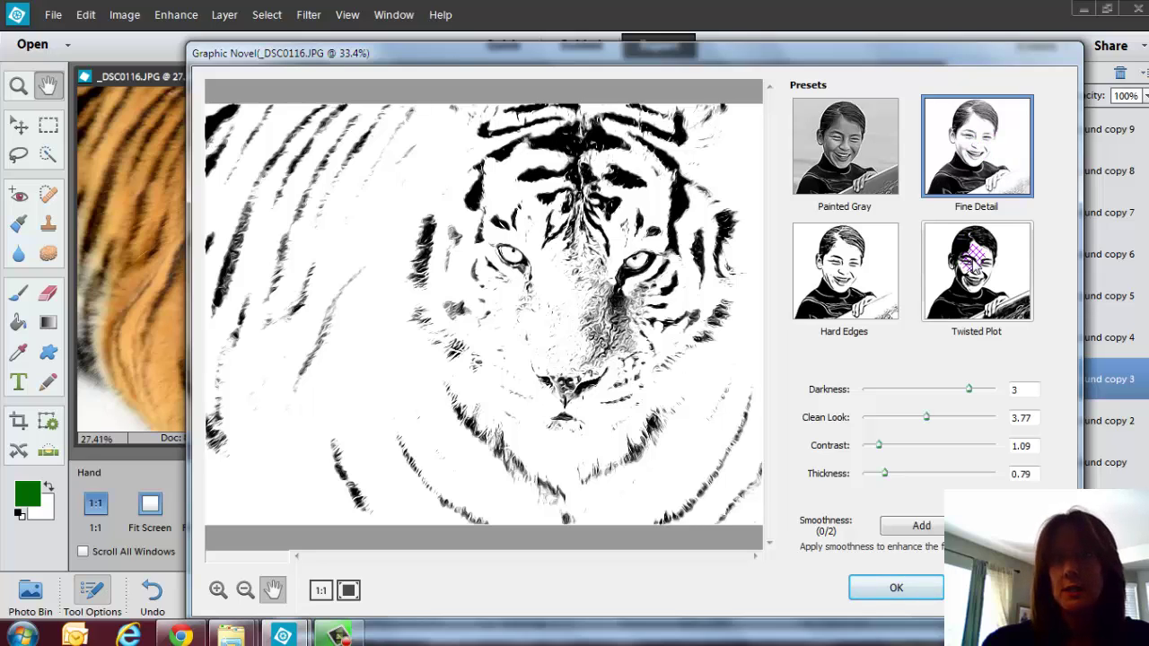
pyautogui.click(973, 259)
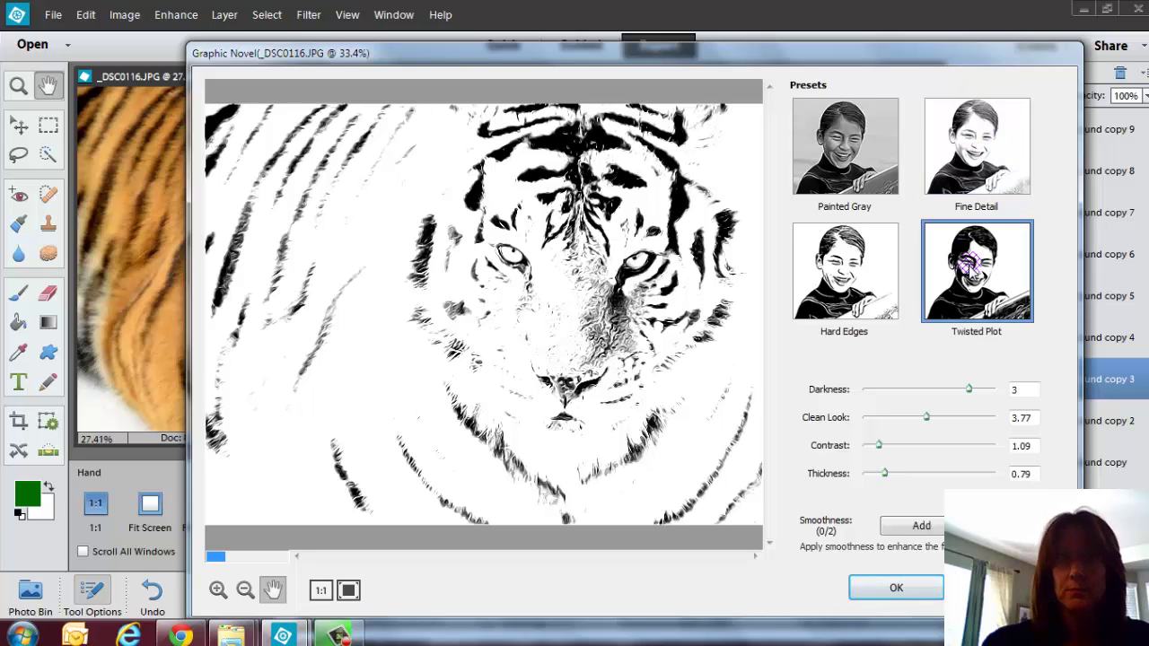
pyautogui.click(845, 166)
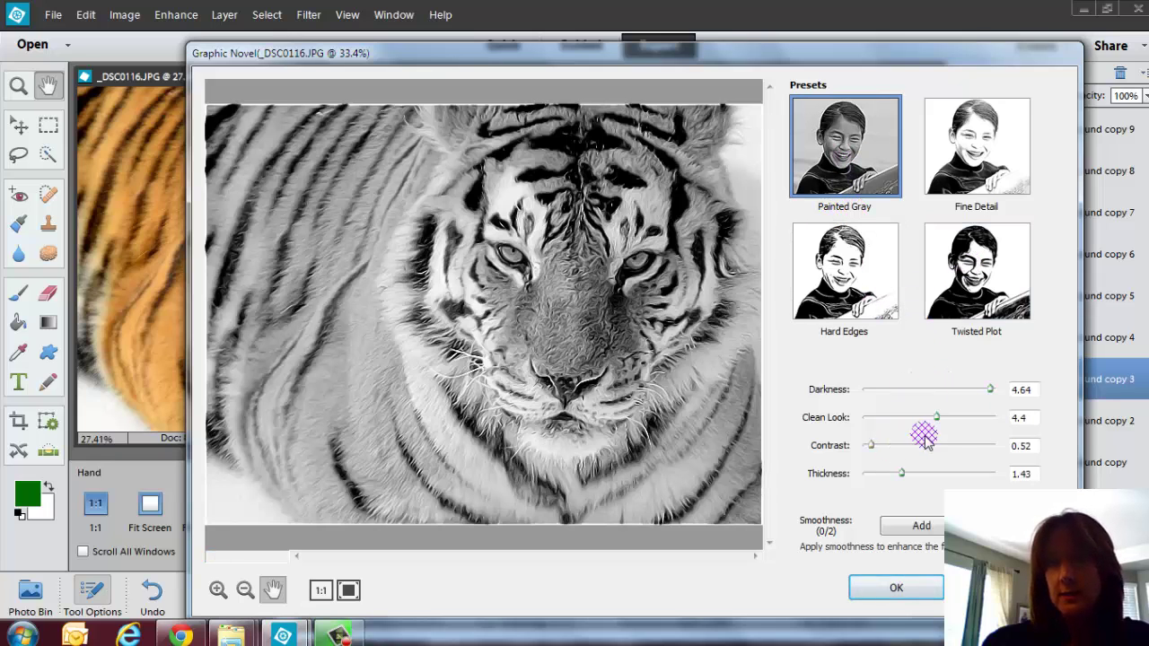
pyautogui.moveTo(875, 448)
pyautogui.mouseDown()
pyautogui.moveTo(902, 446)
pyautogui.moveTo(872, 441)
pyautogui.moveTo(876, 451)
pyautogui.mouseUp()
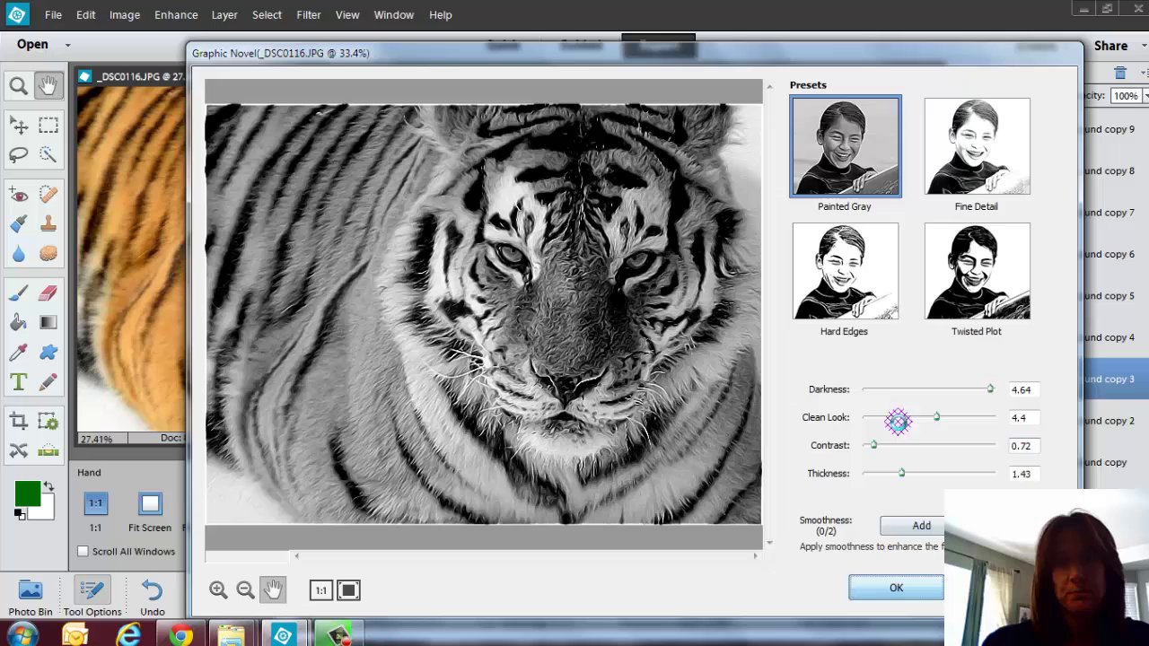
pyautogui.click(899, 583)
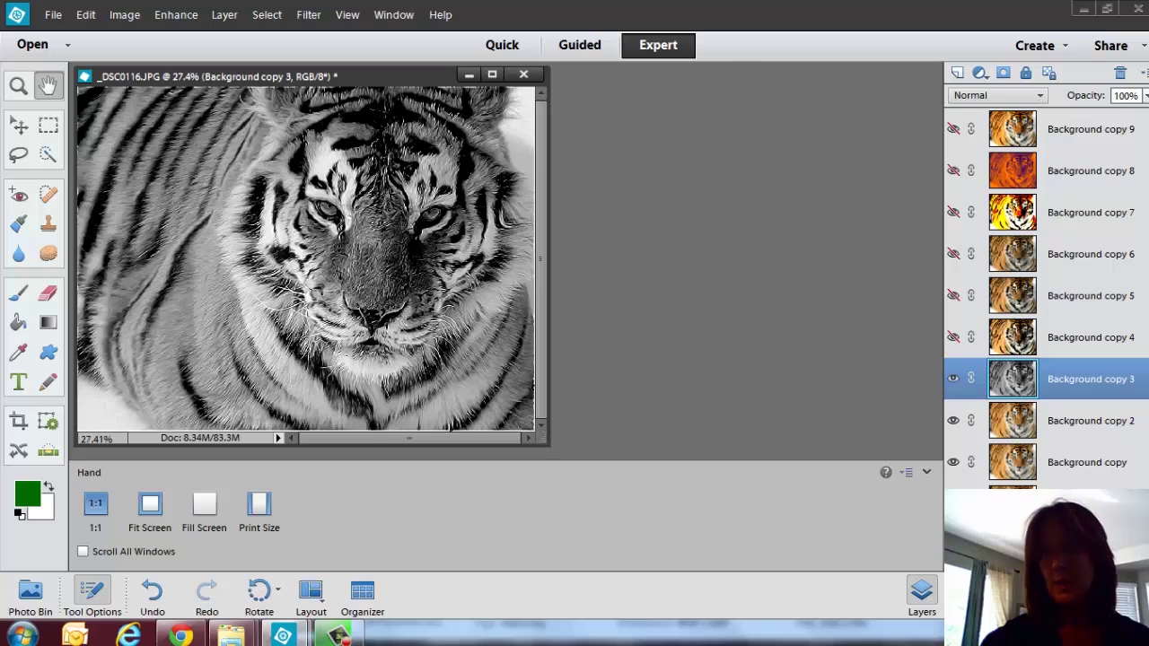
# Step: Select Background copy 2, hide copy 3, and apply Craquelure with spacing 15, depth 6, brightness 9
pyautogui.click(1102, 422)
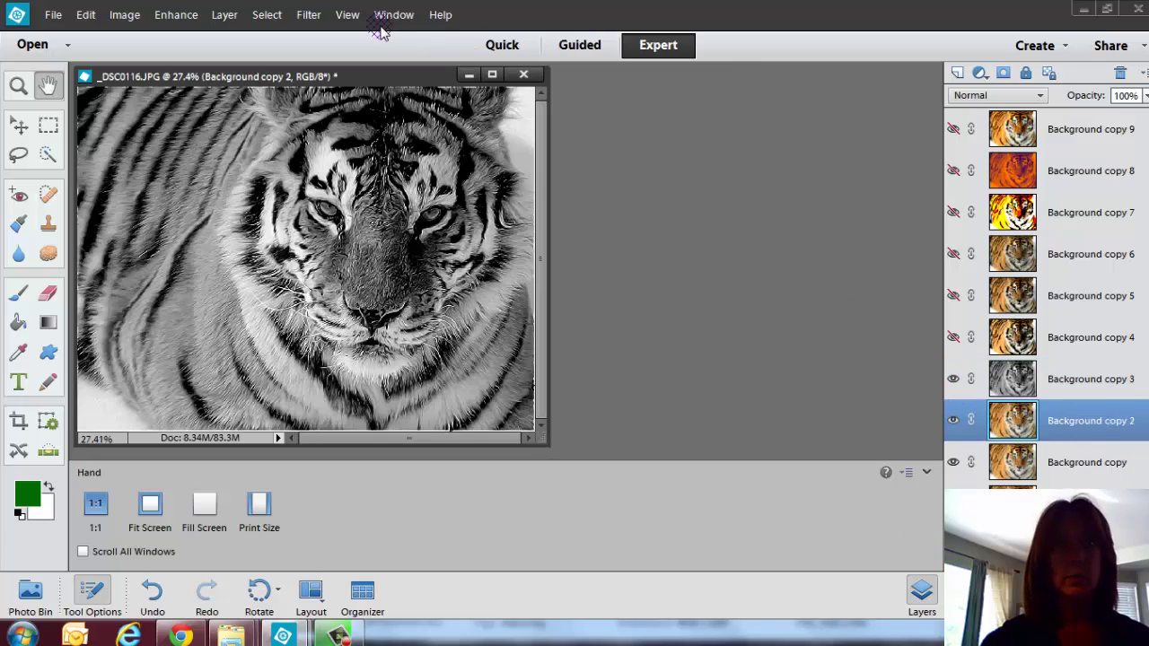
pyautogui.click(308, 16)
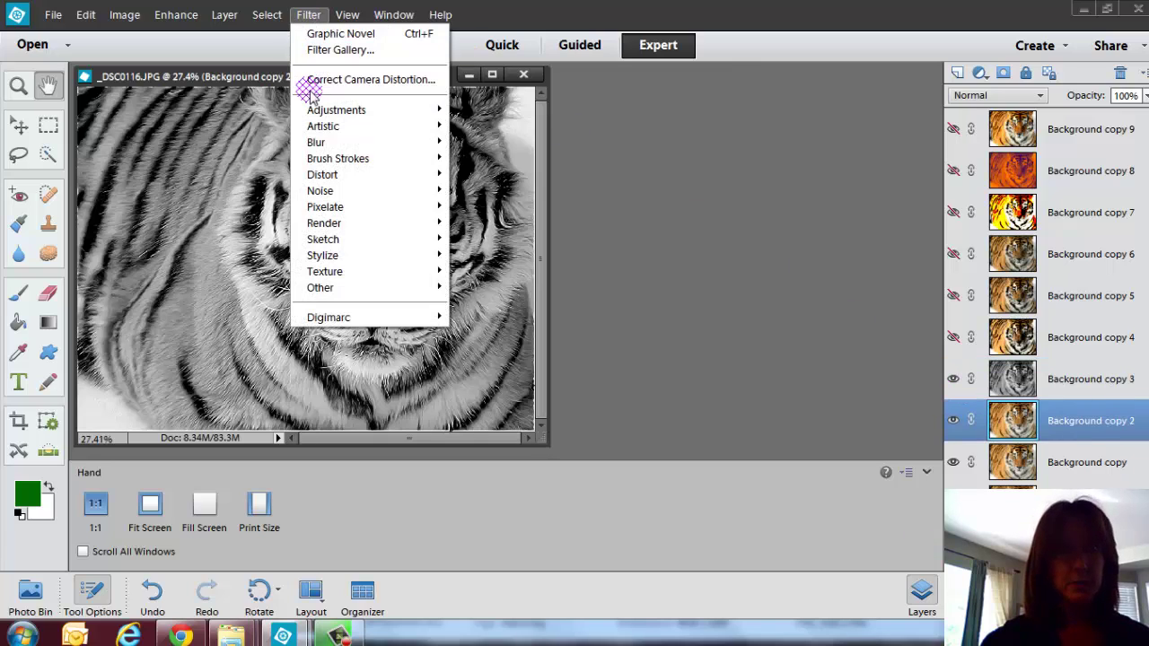
pyautogui.click(946, 384)
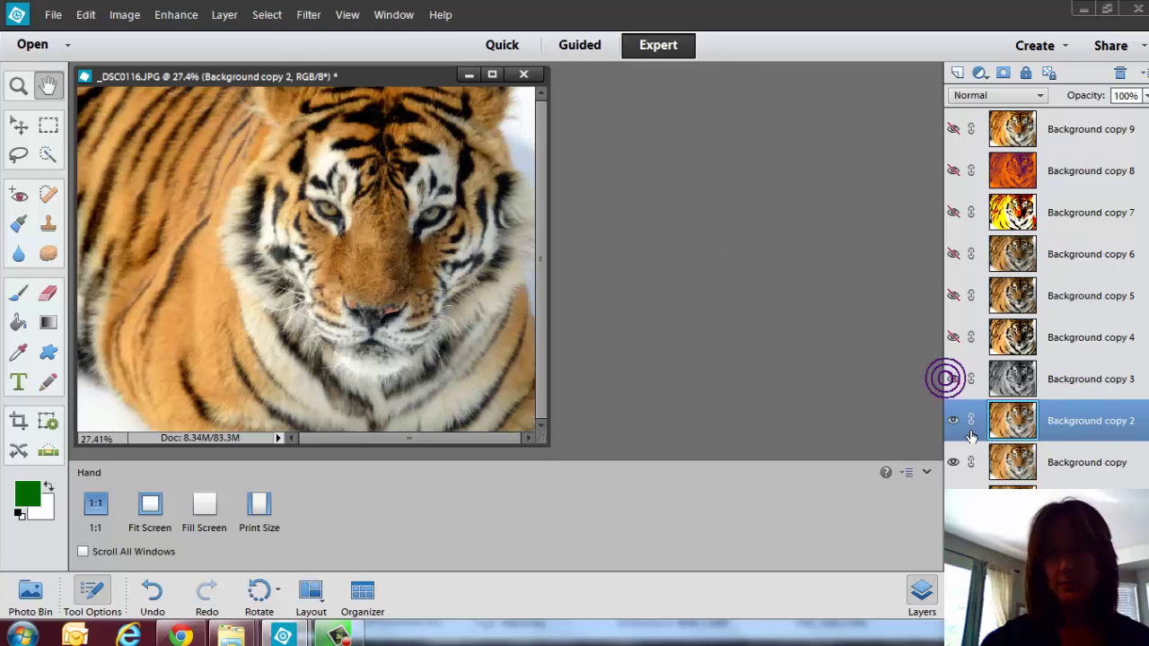
pyautogui.click(308, 17)
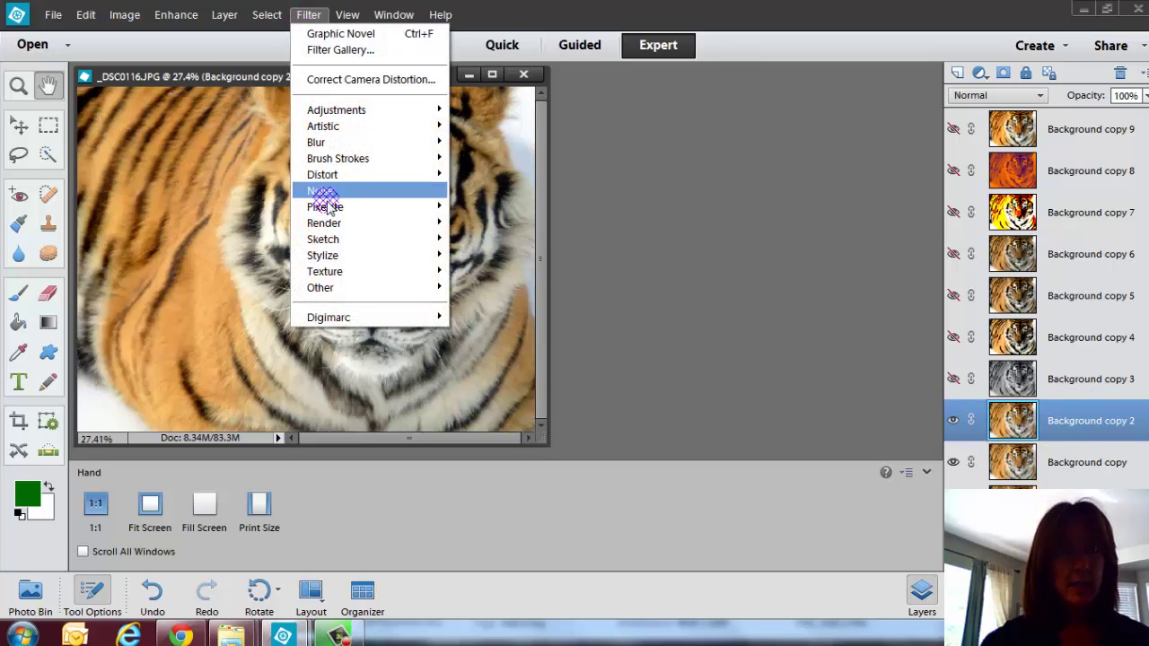
pyautogui.moveTo(329, 269)
pyautogui.click(424, 271)
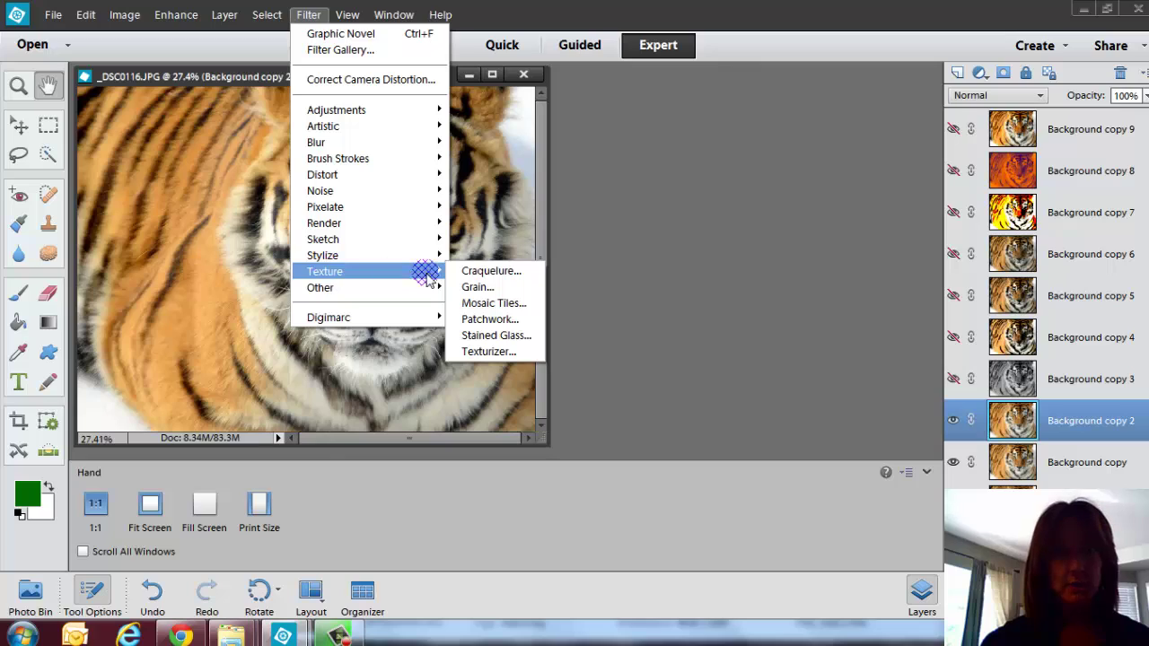
pyautogui.click(521, 274)
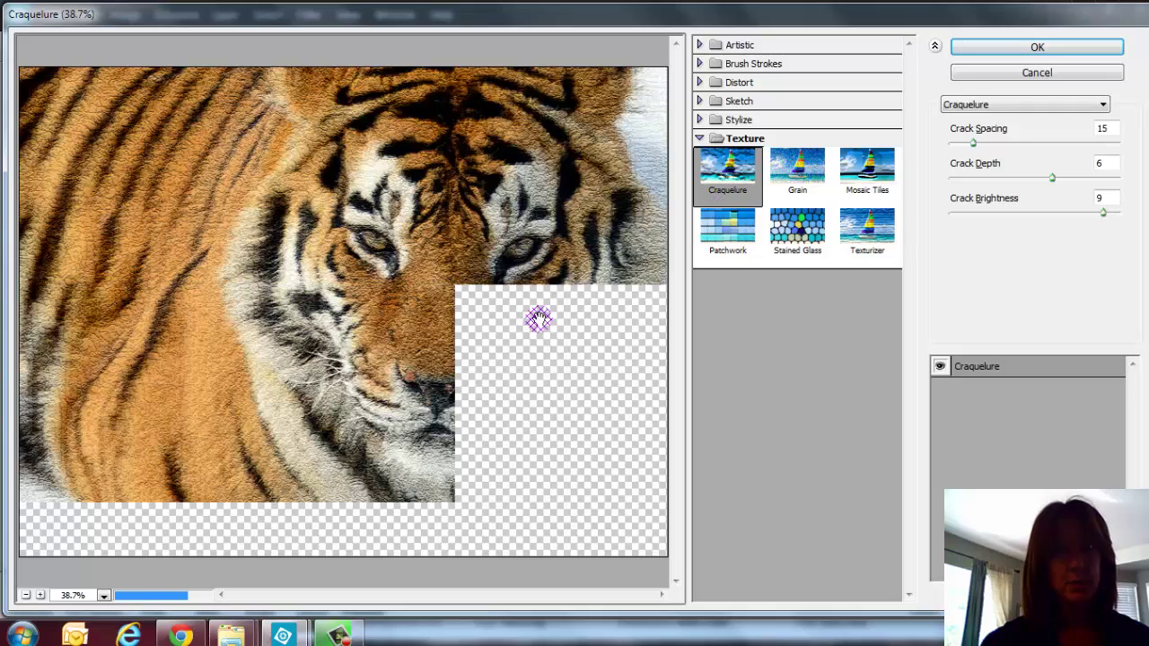
pyautogui.click(1050, 50)
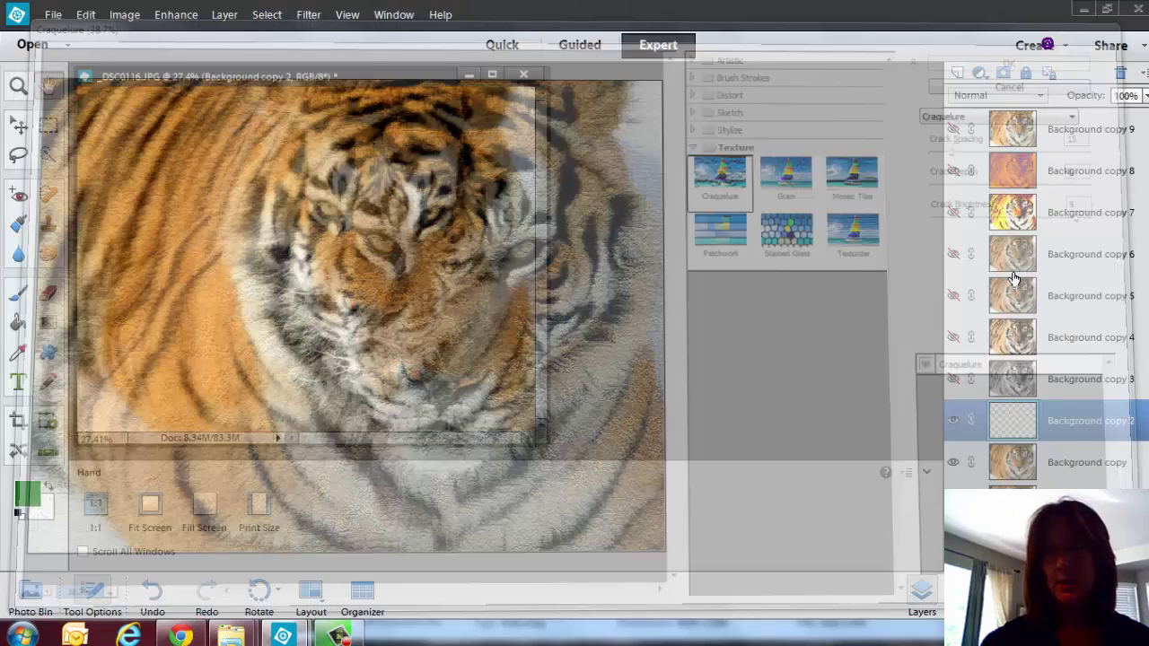
# Step: With Background copy 2 hidden, apply Graphic Pen (stroke length 15, balance 50) to Background copy
pyautogui.click(1068, 463)
pyautogui.click(953, 420)
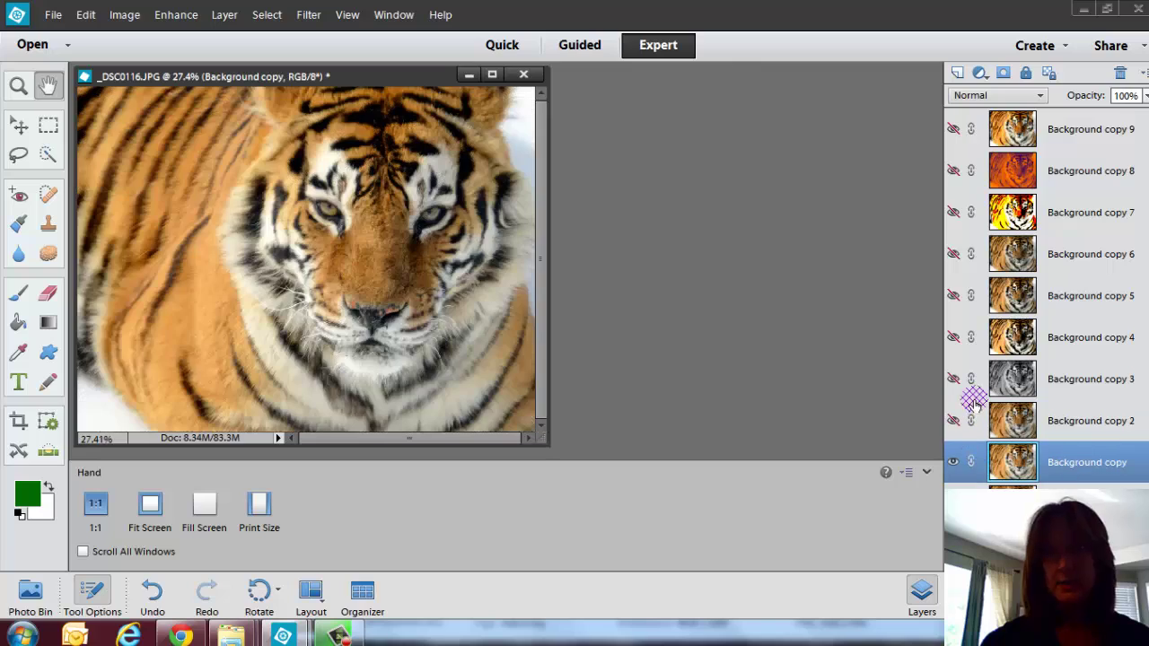
pyautogui.click(308, 14)
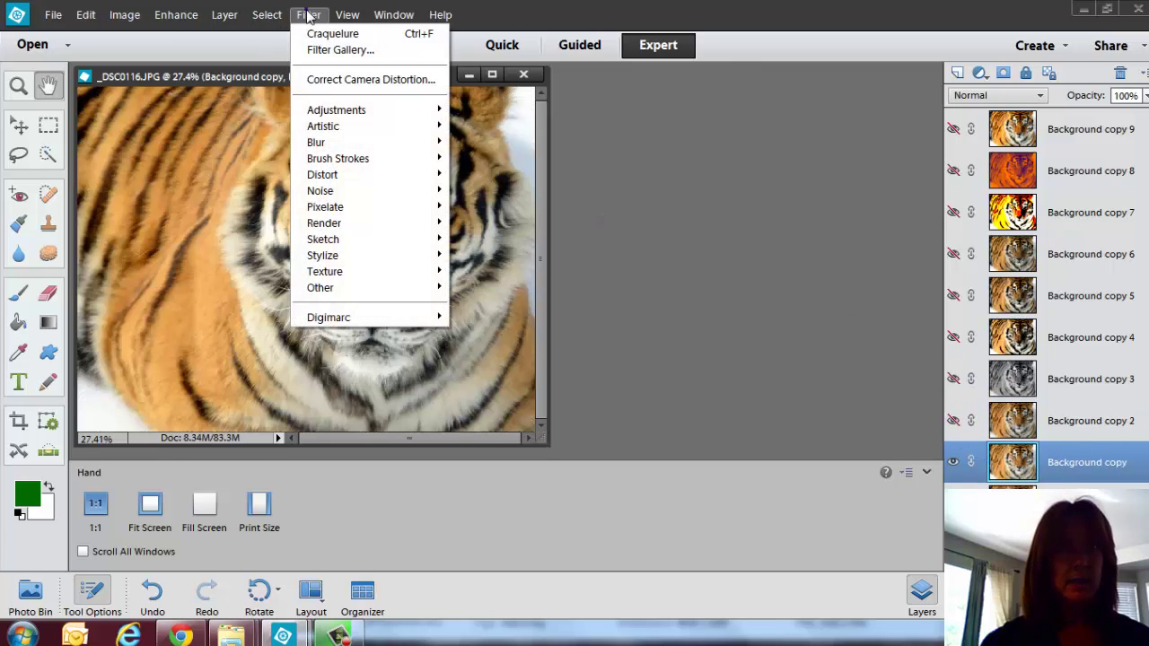
pyautogui.click(349, 288)
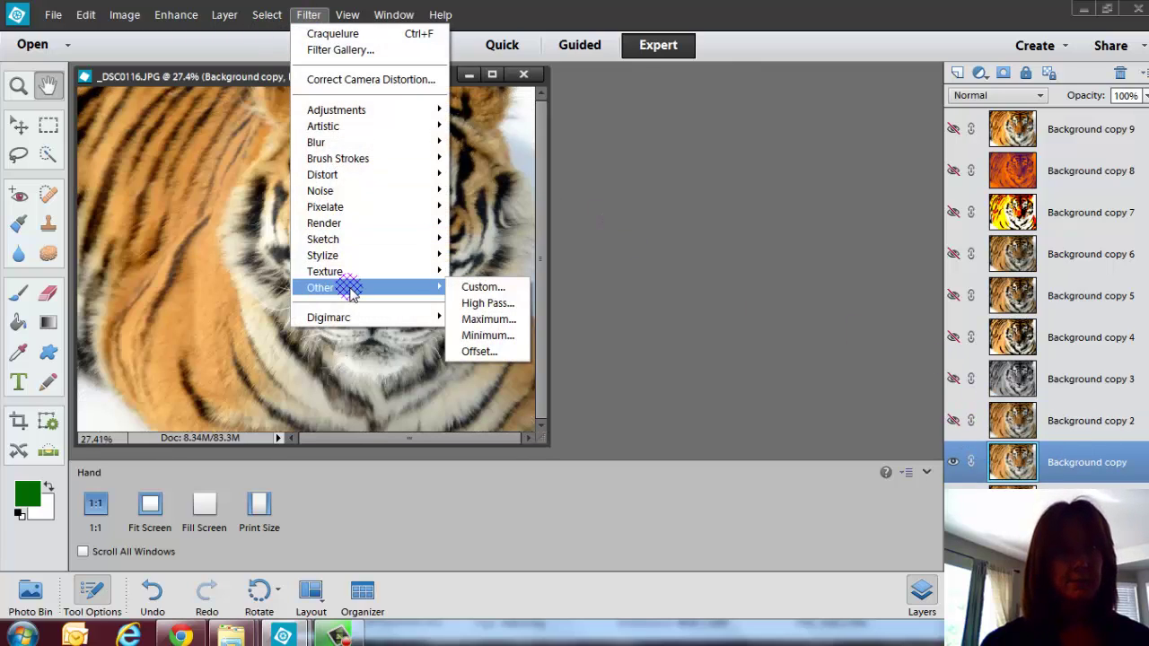
pyautogui.click(348, 256)
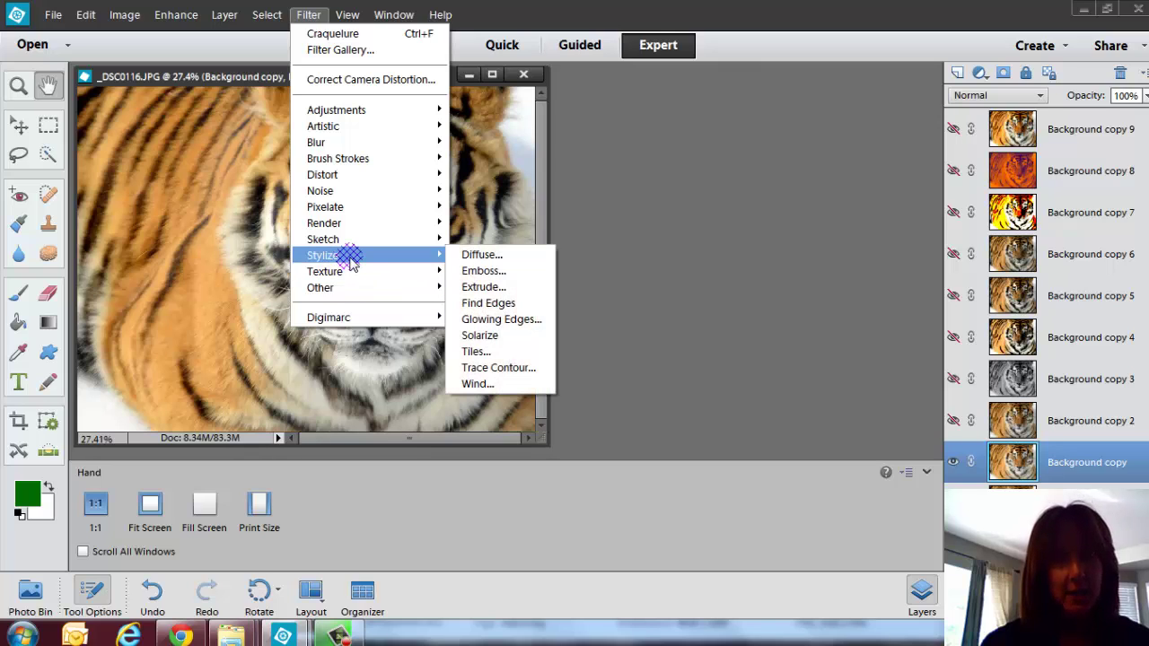
pyautogui.click(346, 239)
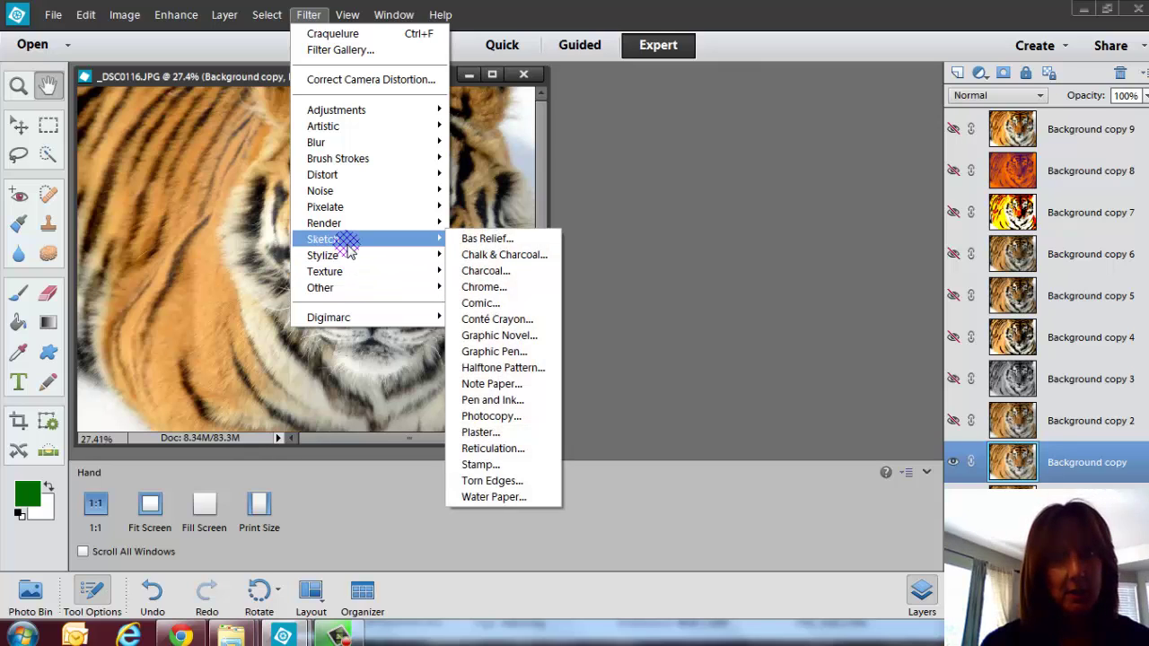
pyautogui.click(489, 260)
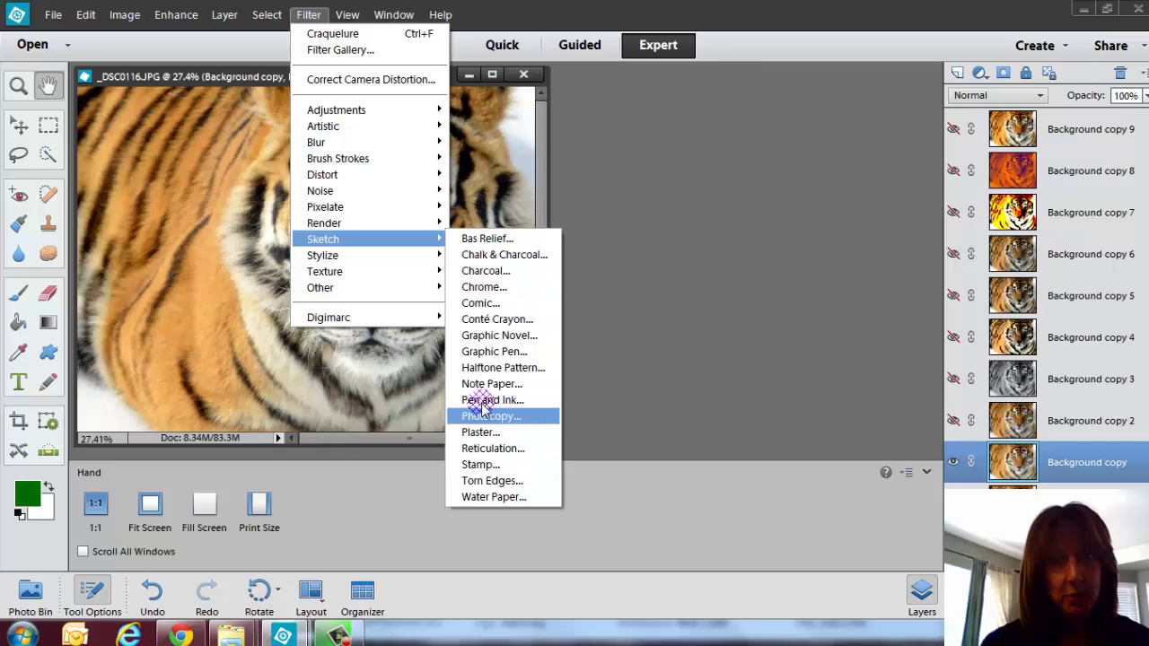
pyautogui.click(519, 320)
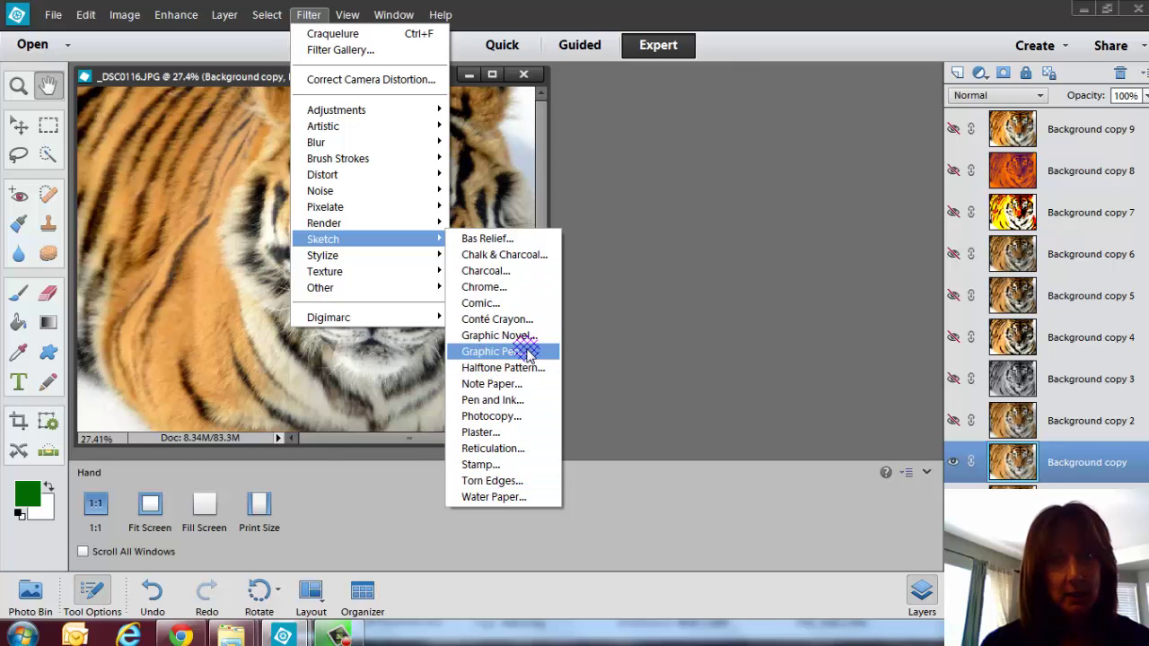
pyautogui.click(520, 353)
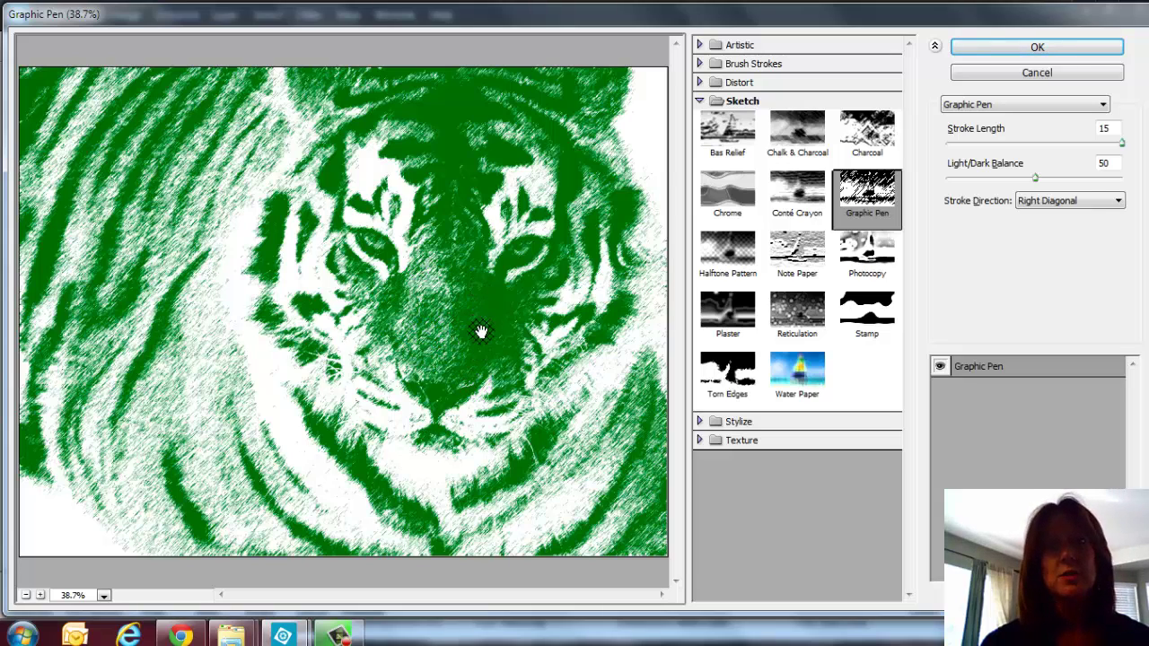
pyautogui.click(1057, 47)
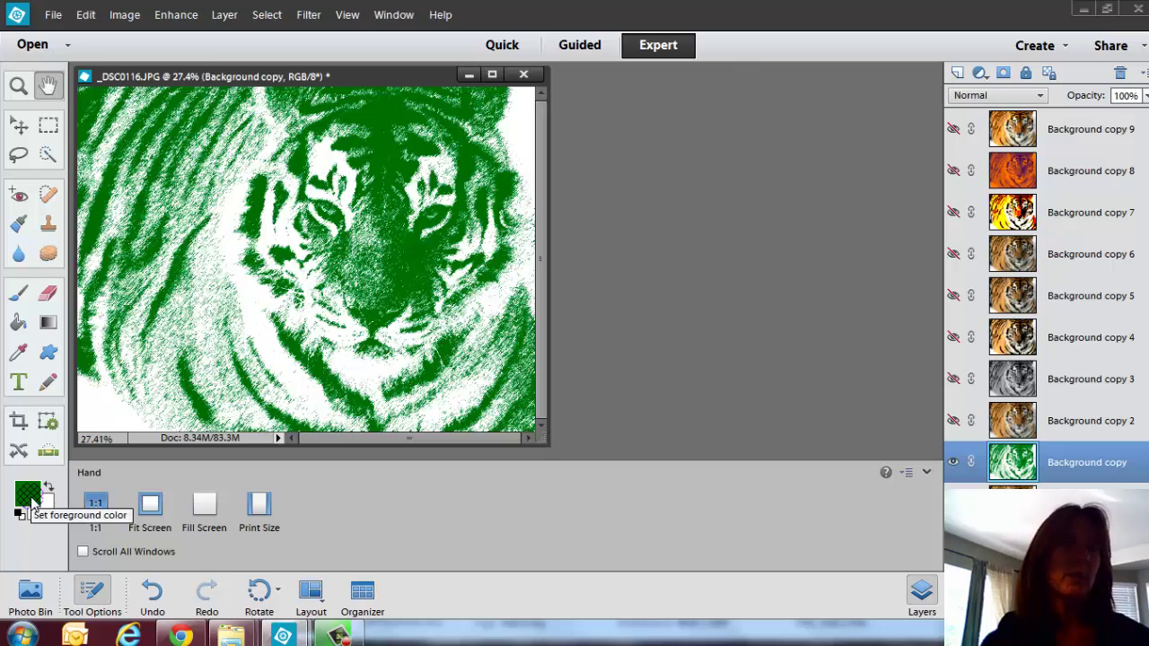
# Step: Toggle the Graphic Pen layer off and on, then show Background copy 2 through Background copy 9
pyautogui.click(953, 462)
pyautogui.click(953, 462)
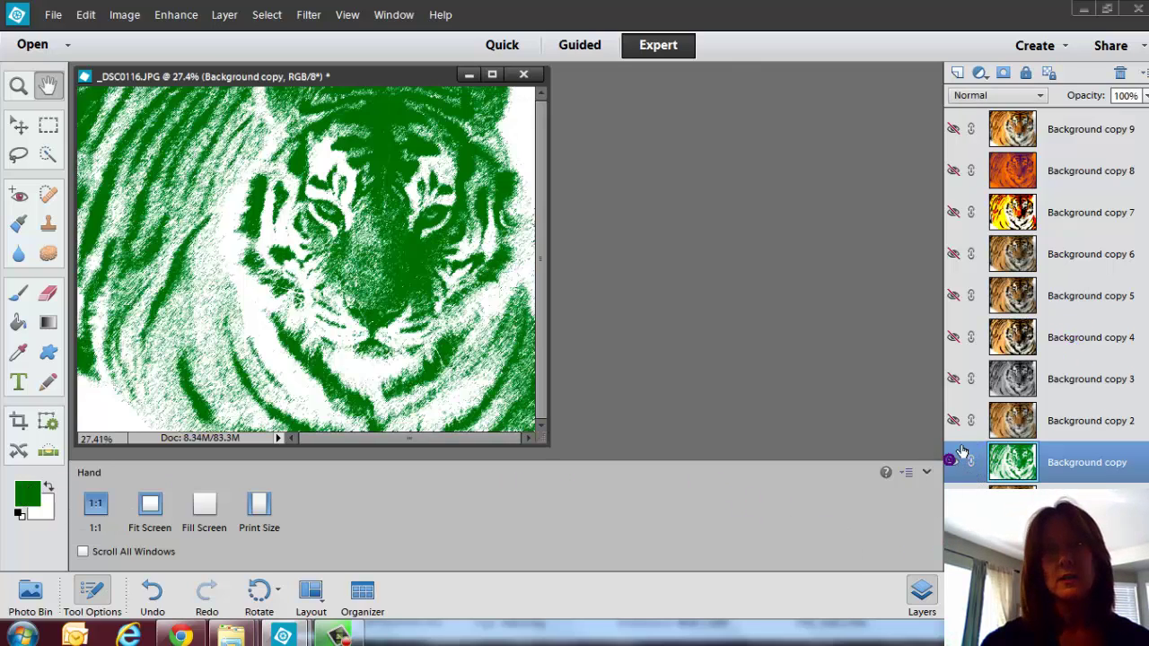
pyautogui.click(952, 420)
pyautogui.click(953, 379)
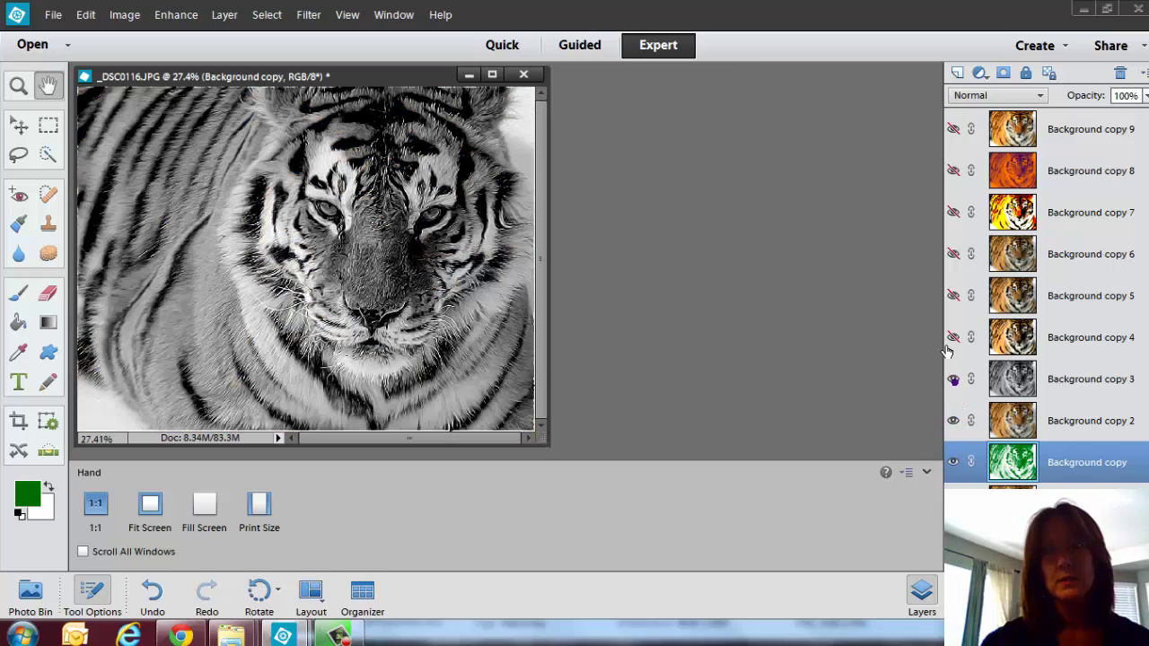
pyautogui.click(953, 337)
pyautogui.click(953, 295)
pyautogui.click(954, 256)
pyautogui.click(953, 212)
pyautogui.click(953, 171)
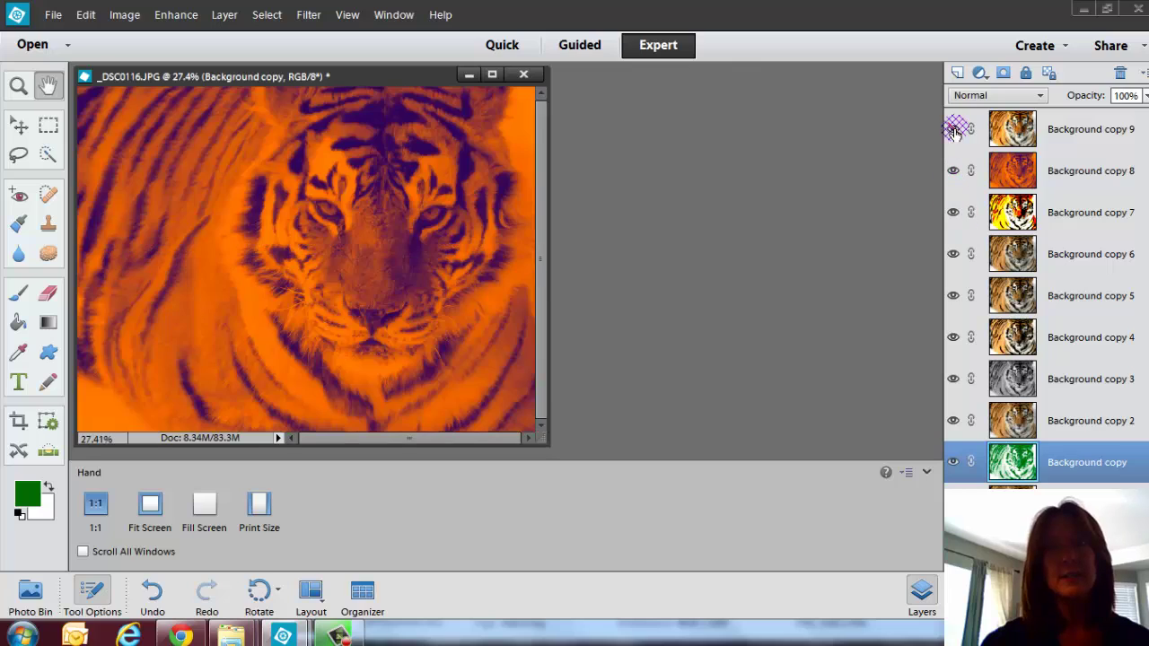
pyautogui.click(953, 128)
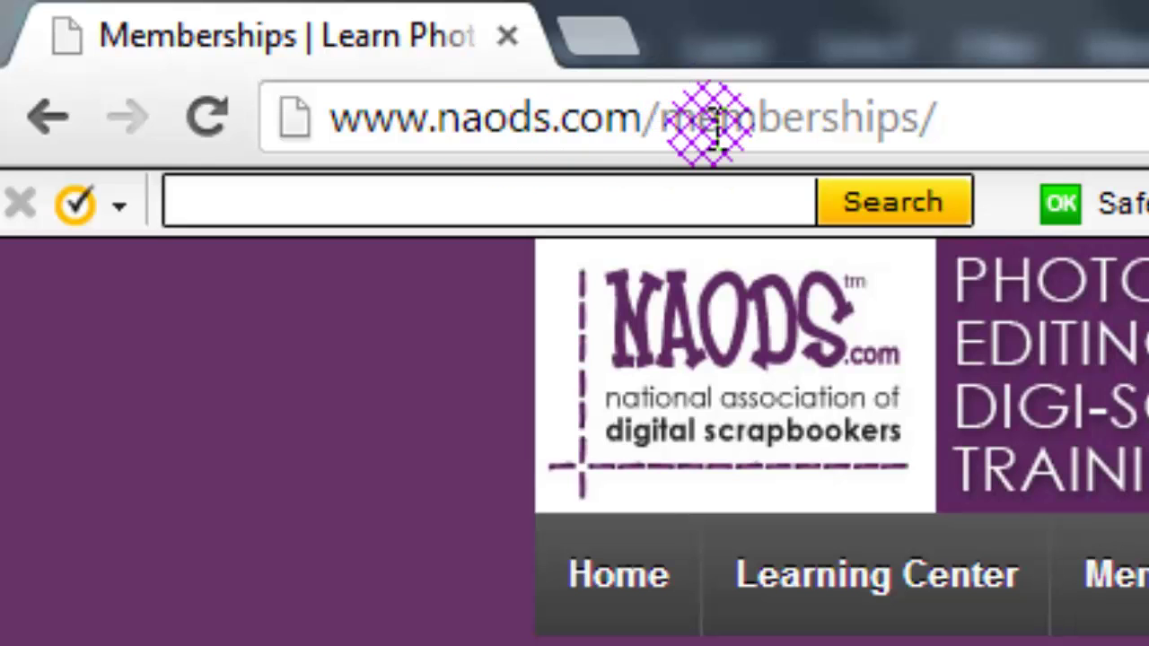
# Step: Change the address from 'memberships/' to 'secret', load the page, and scroll through the included training
pyautogui.click(659, 121)
pyautogui.moveTo(660, 121); pyautogui.dragTo(1101, 139)
pyautogui.write('secret')
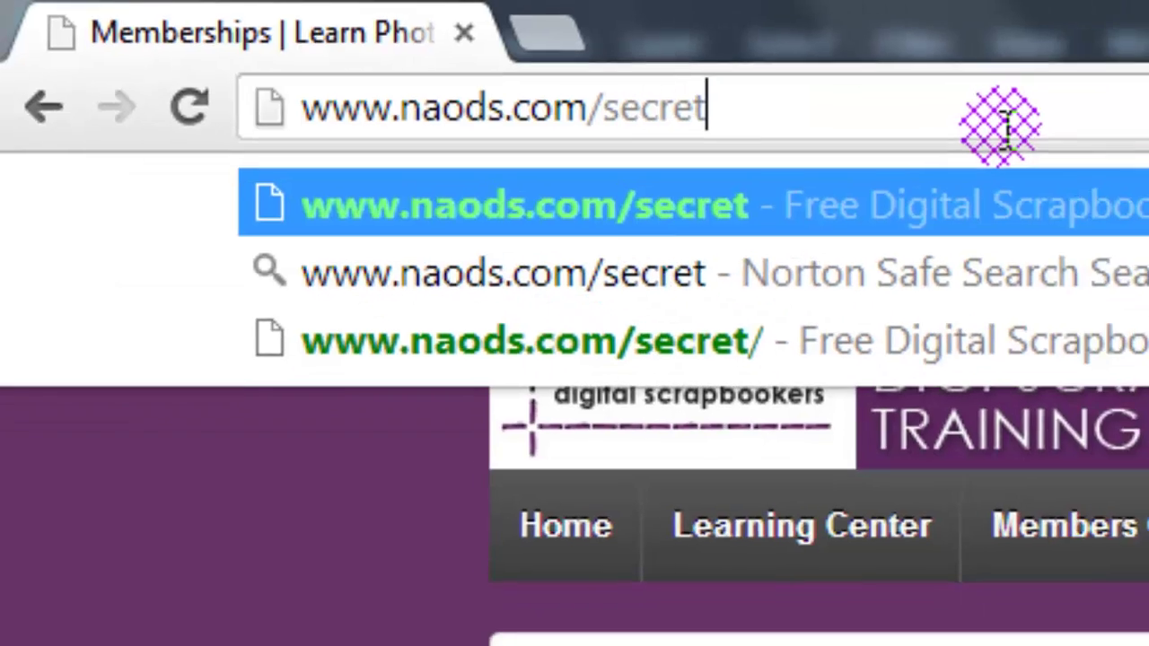
pyautogui.press('Return')
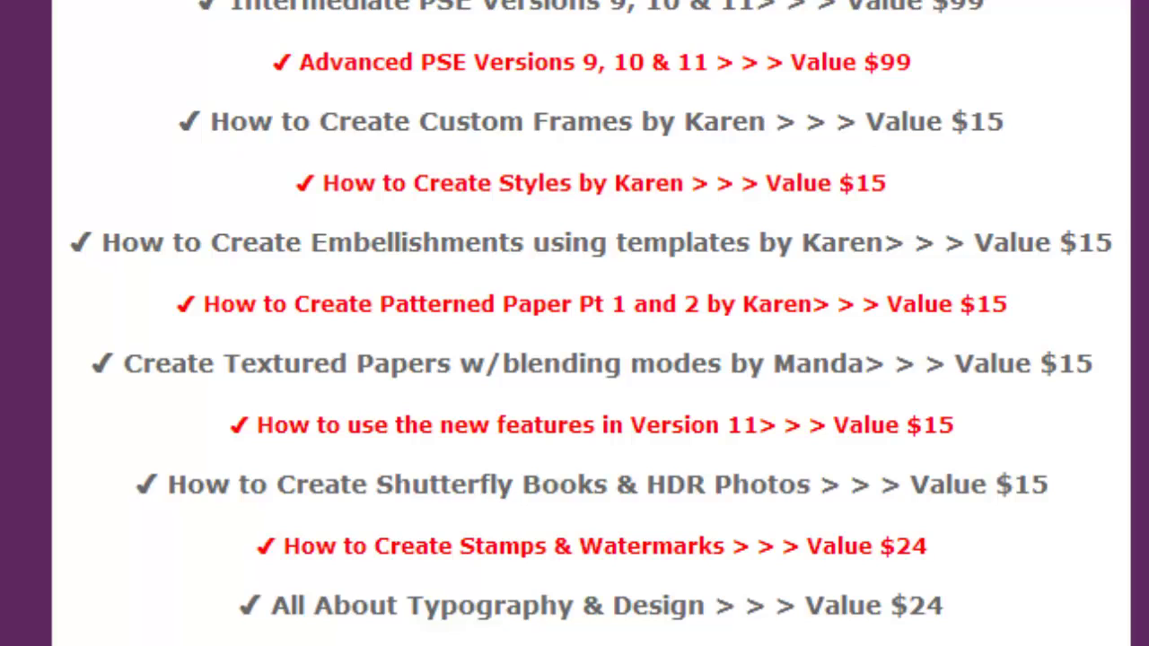
pyautogui.scroll(-2, 574, 324)
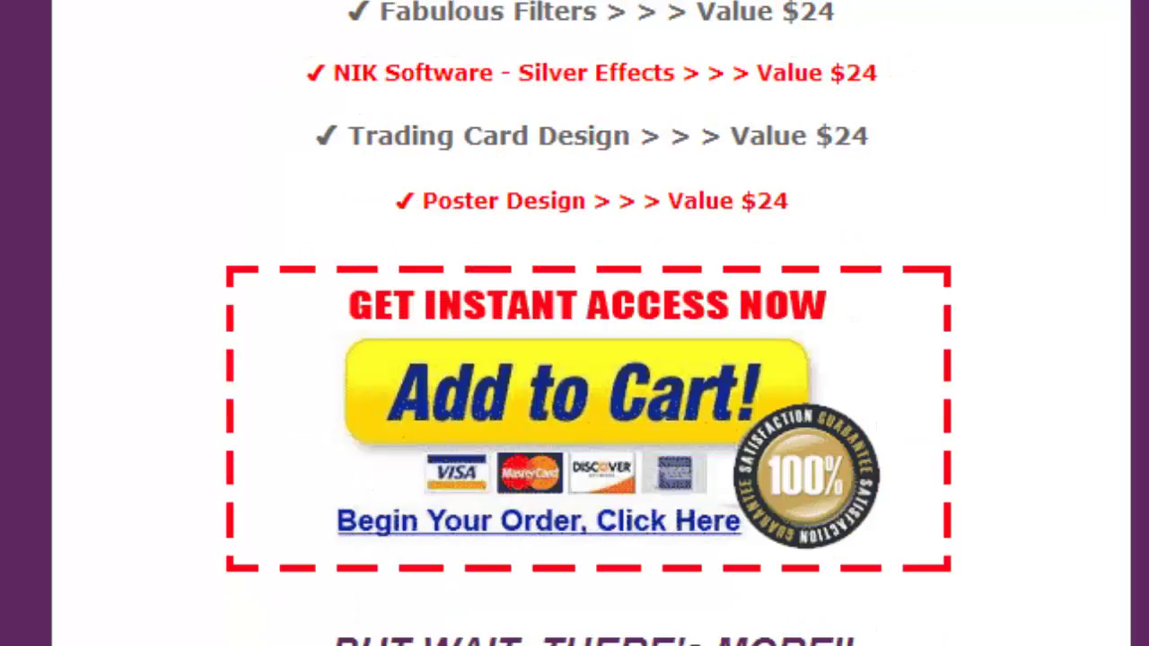
pyautogui.scroll(-6, 574, 323)
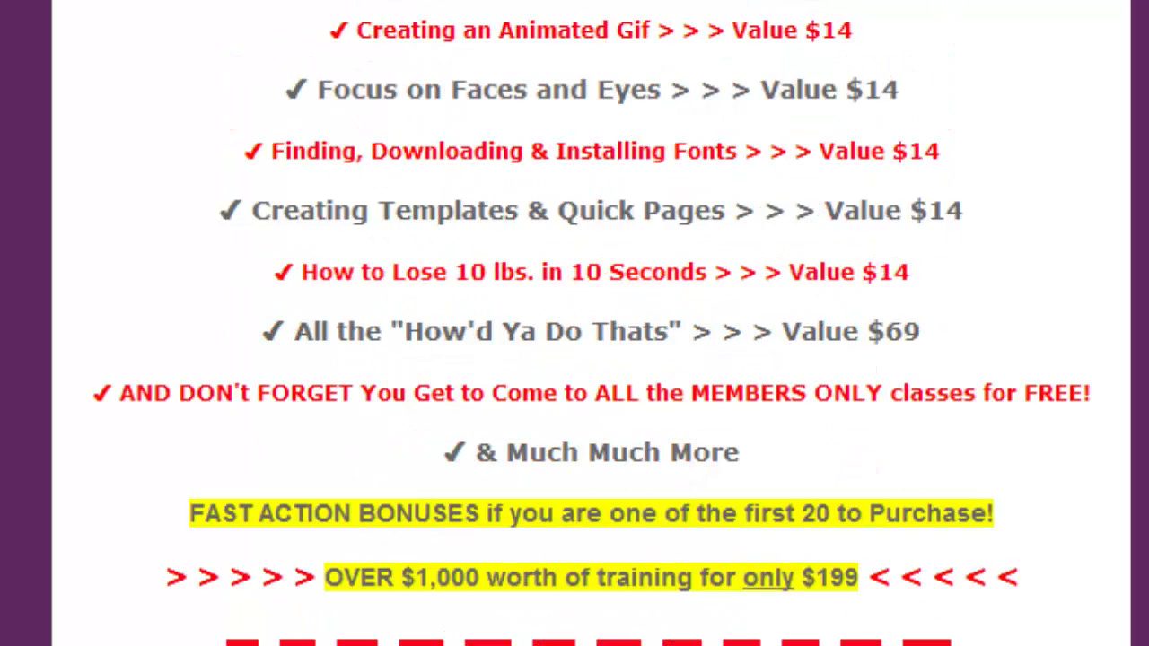
pyautogui.scroll(20, 574, 323)
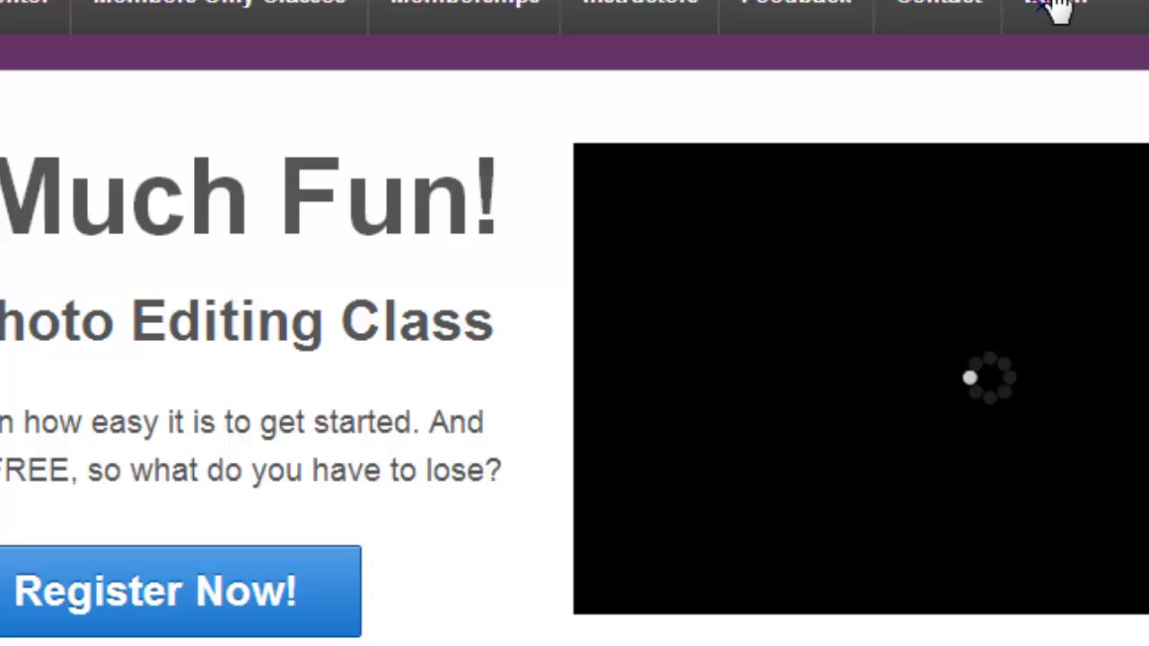
# Step: Log into the NAODS members area with the saved e-mail and the account password
pyautogui.click(1057, 7)
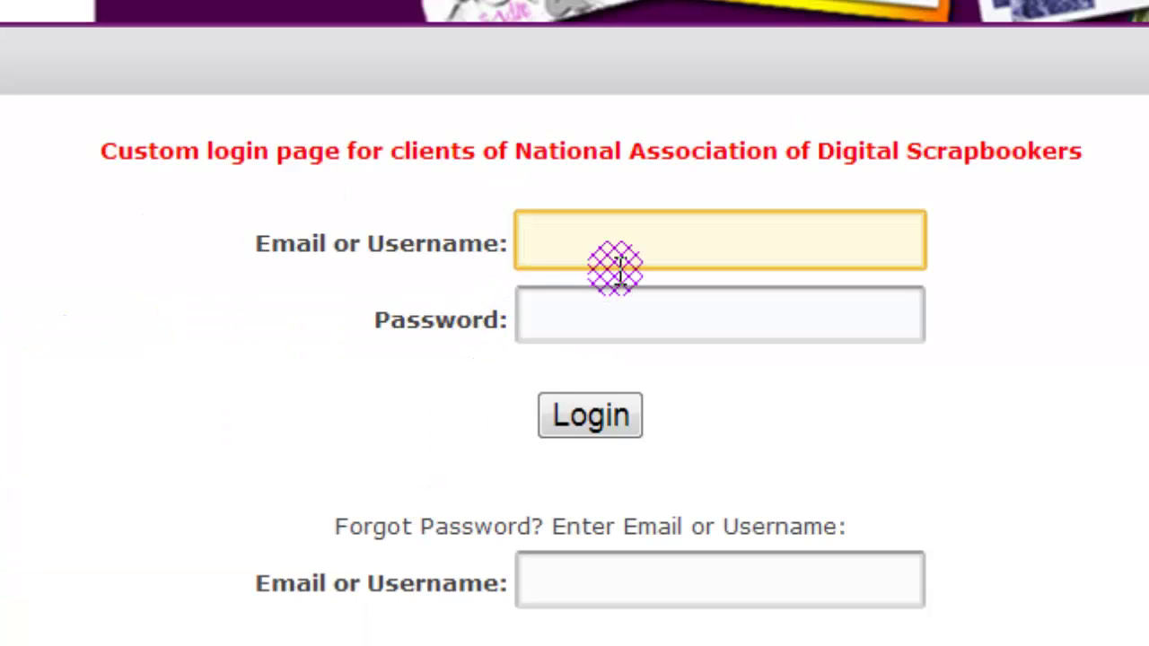
pyautogui.click(618, 267)
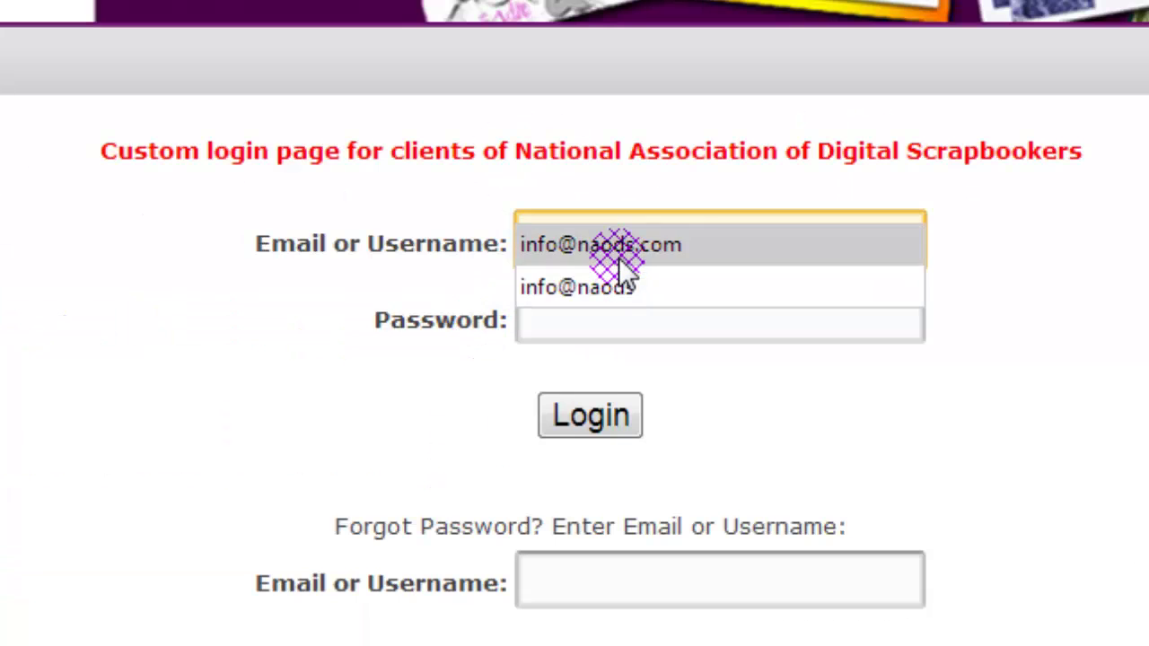
pyautogui.click(625, 284)
pyautogui.click(653, 330)
pyautogui.write('*****')
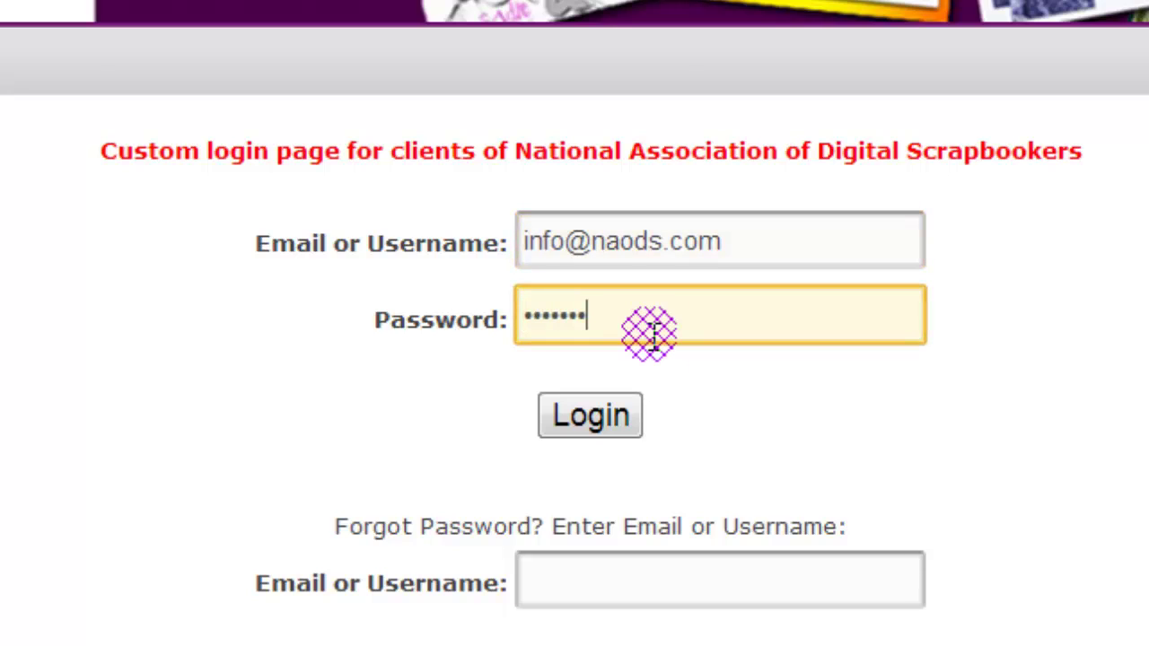
pyautogui.click(592, 427)
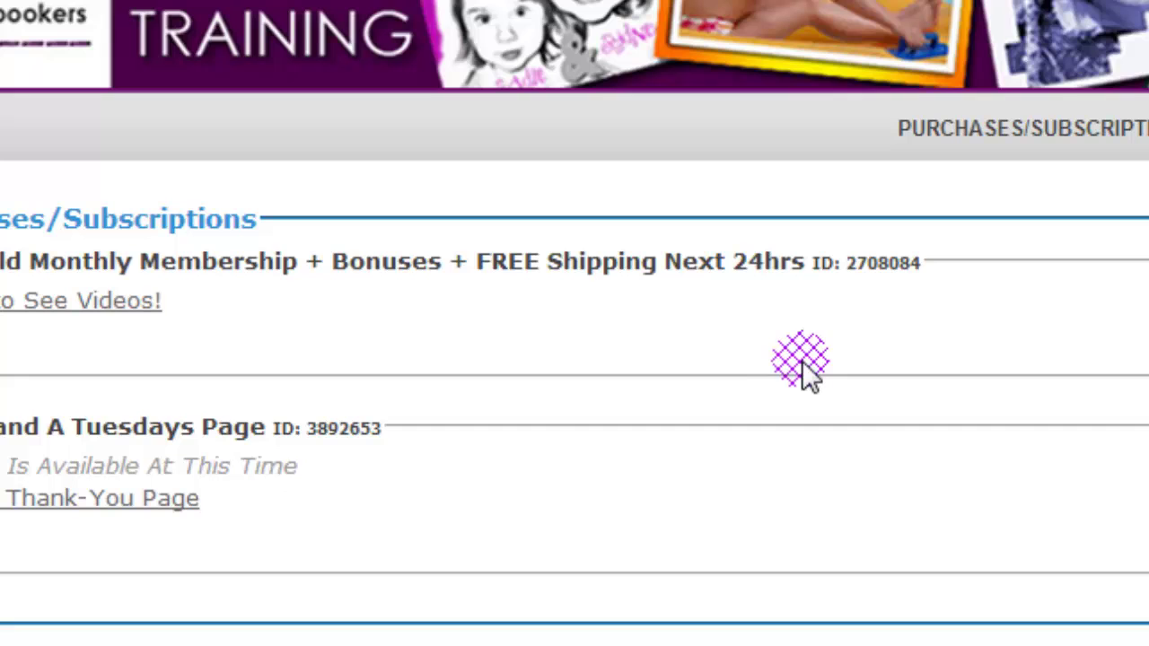
# Step: Open the Photoshop Elements training videos page and scroll through the video list
pyautogui.click(117, 303)
pyautogui.click(429, 153)
pyautogui.scroll(-10, 574, 323)
pyautogui.scroll(-10, 574, 323)
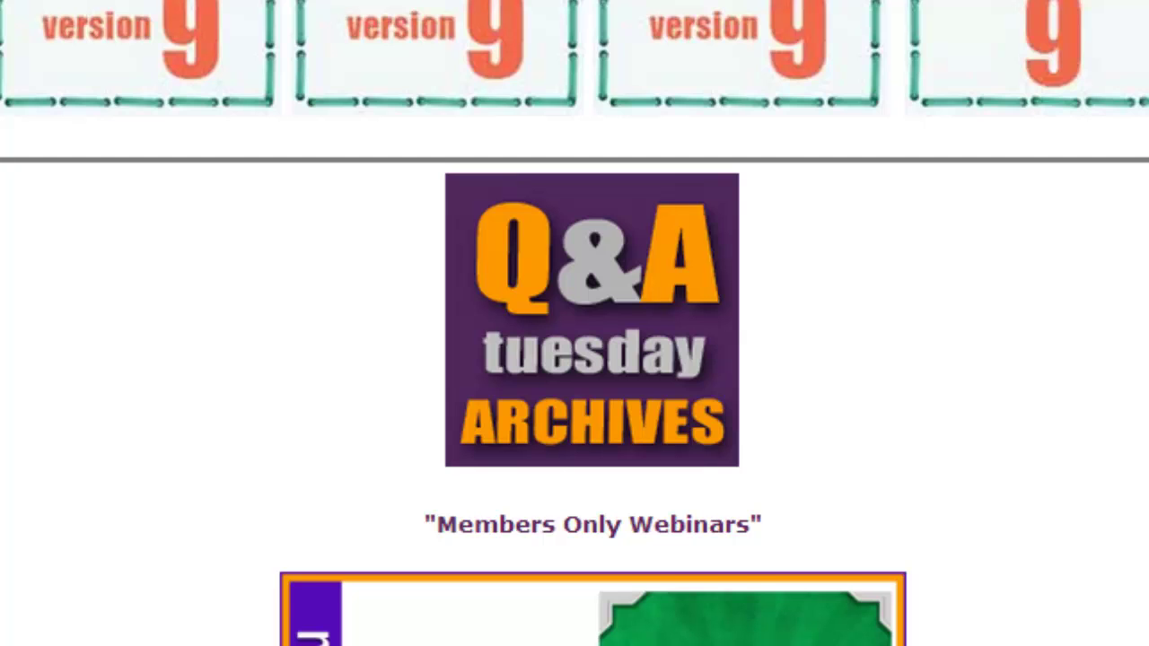
pyautogui.scroll(-5, 574, 323)
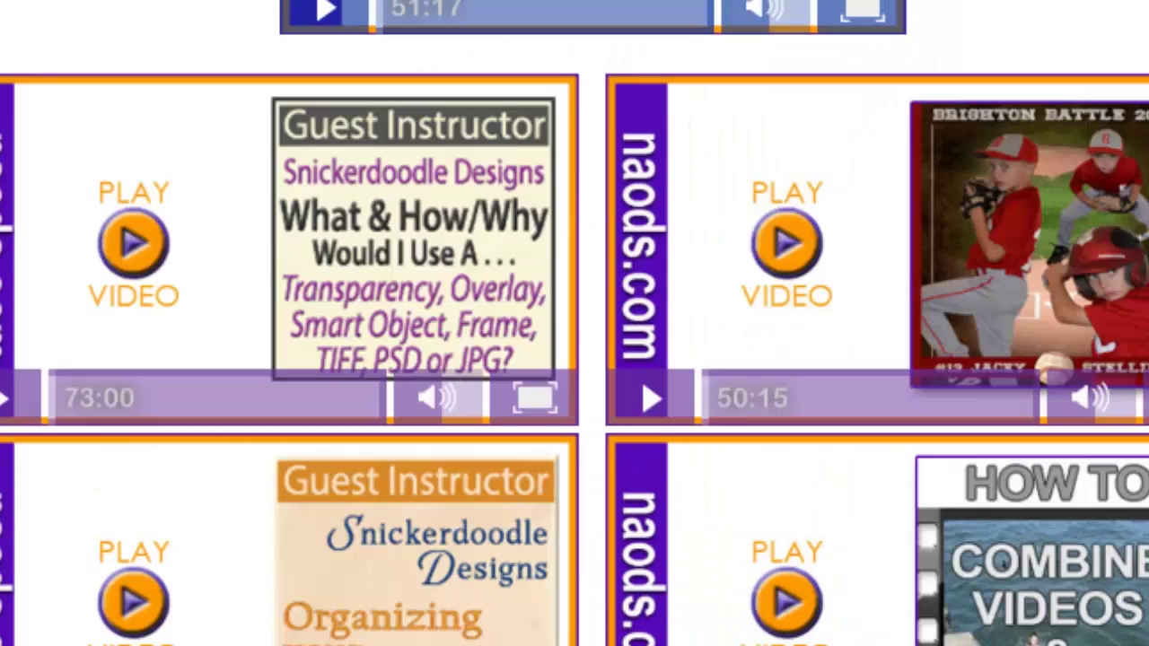